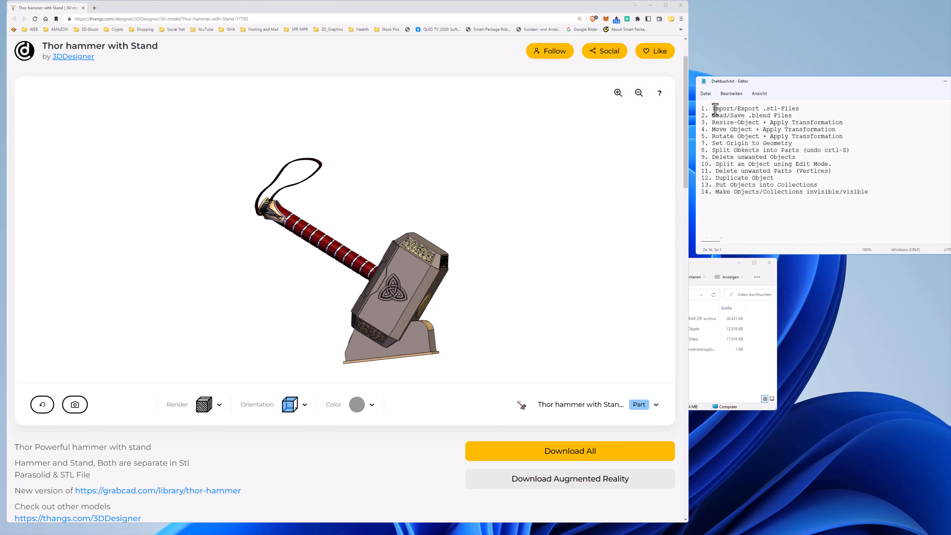
{"action": "left_click_drag", "start_coordinate": [712, 108], "coordinate": [796, 116]}
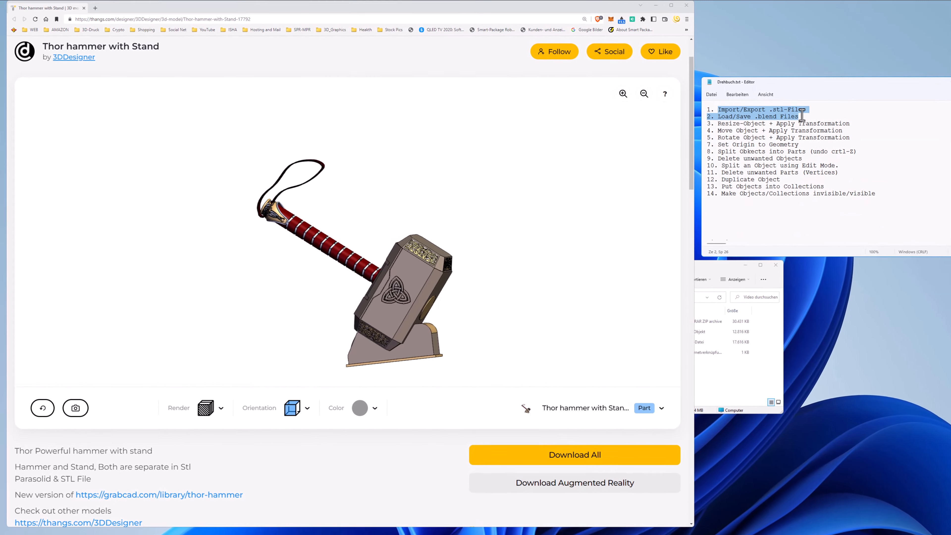
{"action": "left_click", "coordinate": [797, 115]}
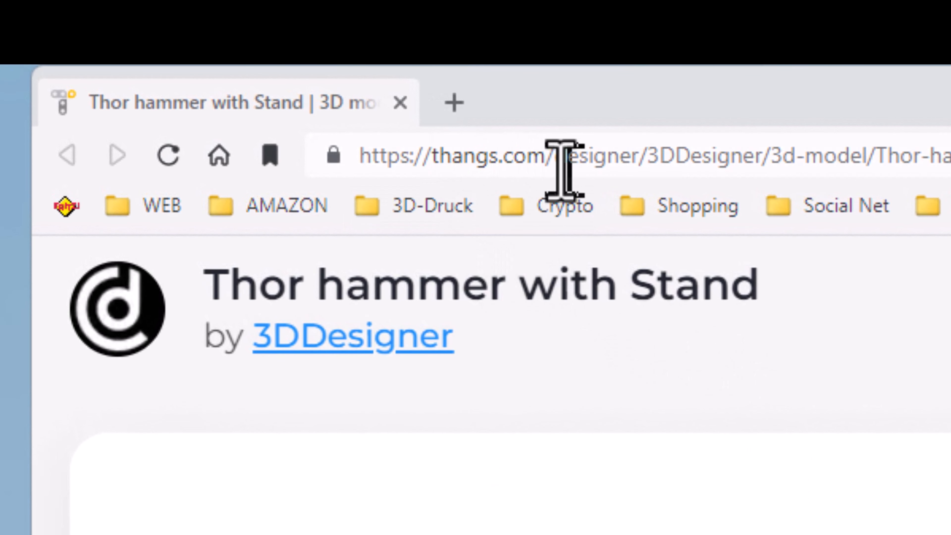
{"action": "left_click_drag", "start_coordinate": [560, 170], "coordinate": [339, 151]}
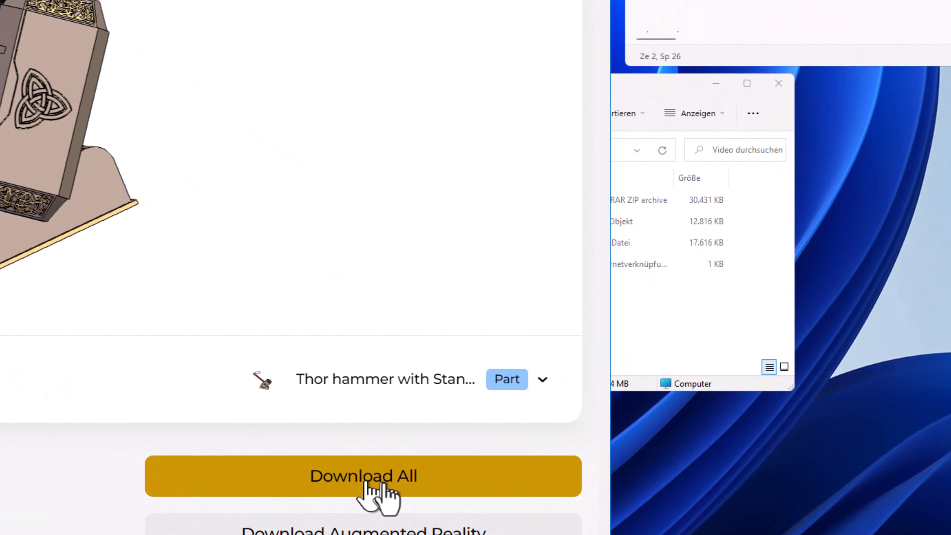
Bring the Video folder forward and check the downloaded Thor hammer files in it
{"action": "left_click", "coordinate": [698, 338]}
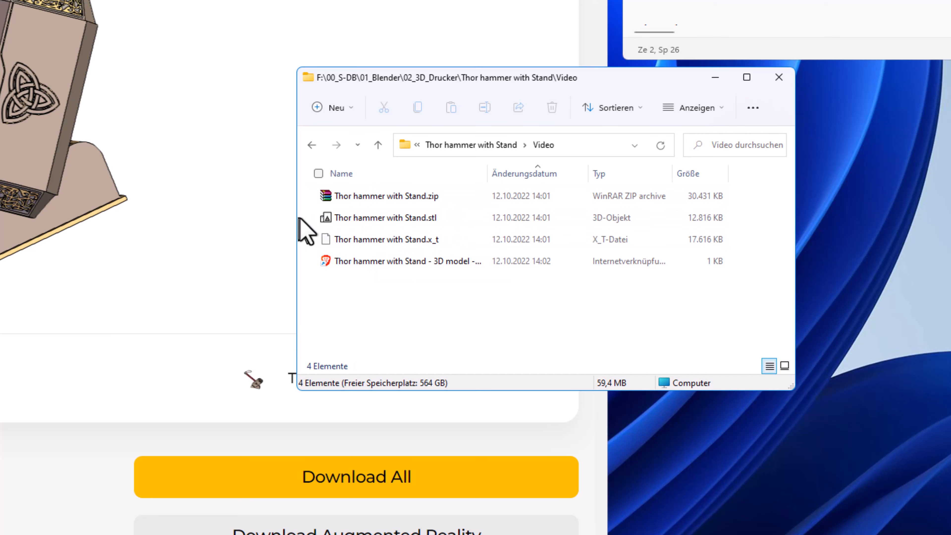
{"action": "left_click_drag", "start_coordinate": [307, 218], "coordinate": [367, 244]}
{"action": "left_click", "coordinate": [482, 343]}
{"action": "left_click_drag", "start_coordinate": [950, 0], "coordinate": [805, 56]}
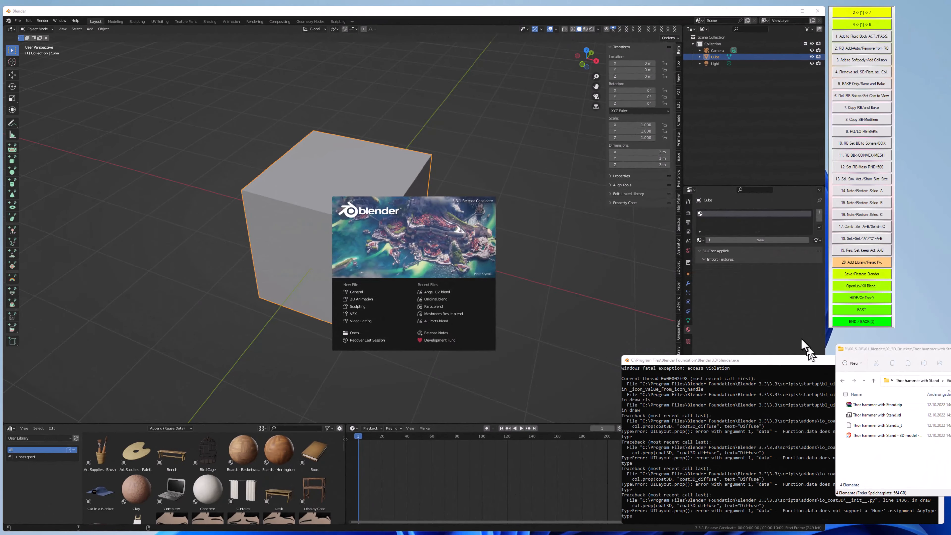
Switch to Blender, load the Quickbuttons library preset and delete the default cube
{"action": "left_click", "coordinate": [788, 300]}
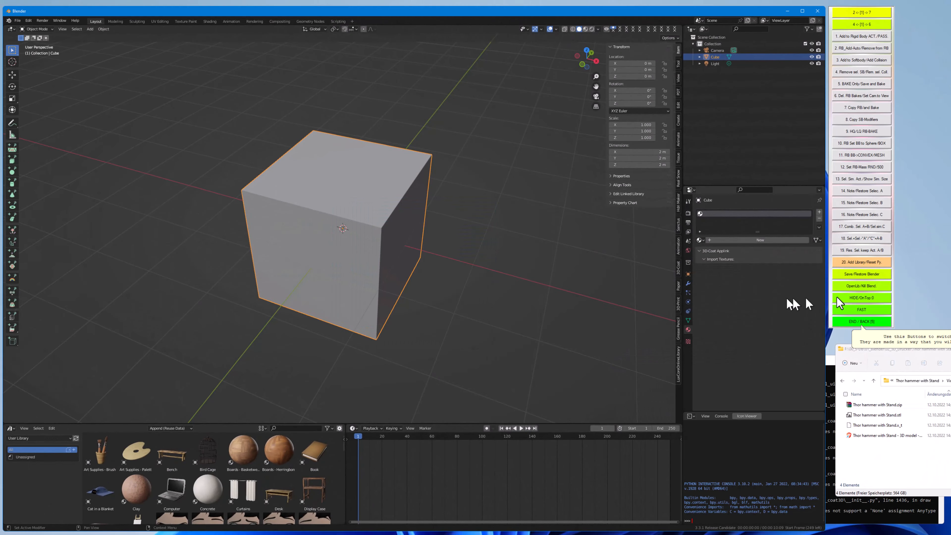
{"action": "left_click", "coordinate": [858, 263]}
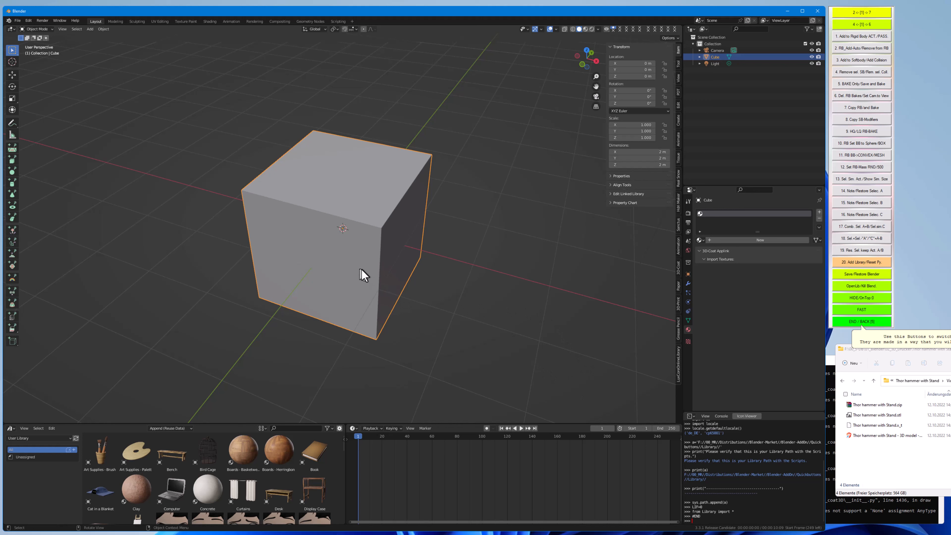
{"action": "key", "text": "Delete"}
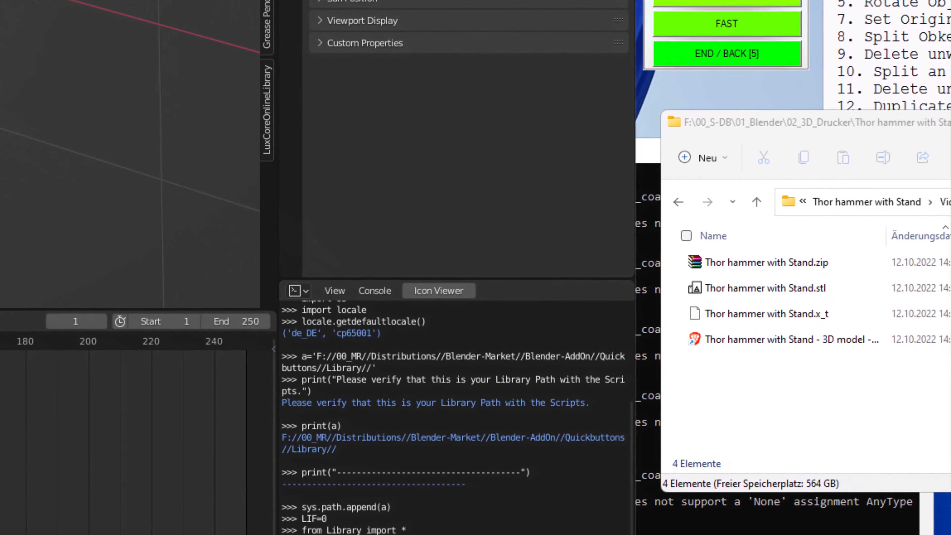
Copy the path of the Video folder and open the STL import dialog in Blender
{"action": "left_click_drag", "start_coordinate": [847, 138], "coordinate": [689, 98]}
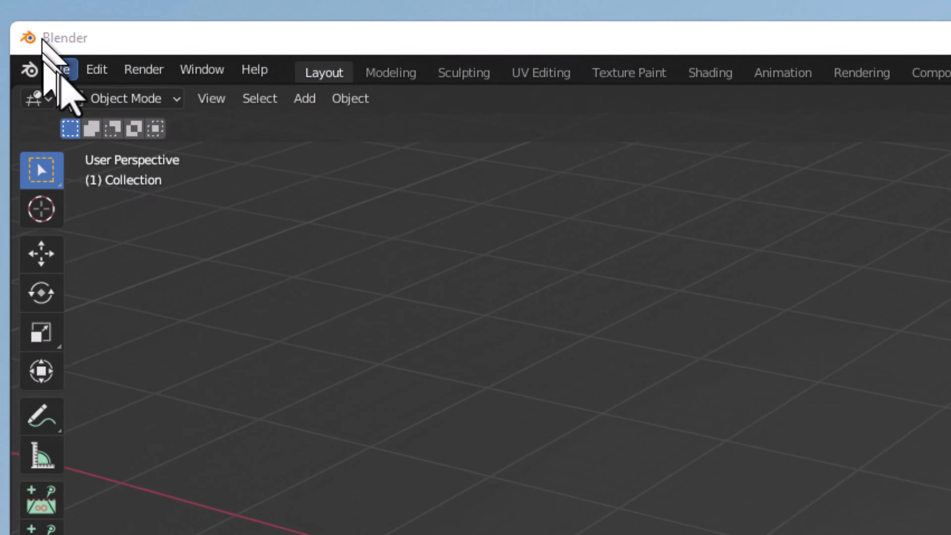
{"action": "left_click", "coordinate": [60, 66]}
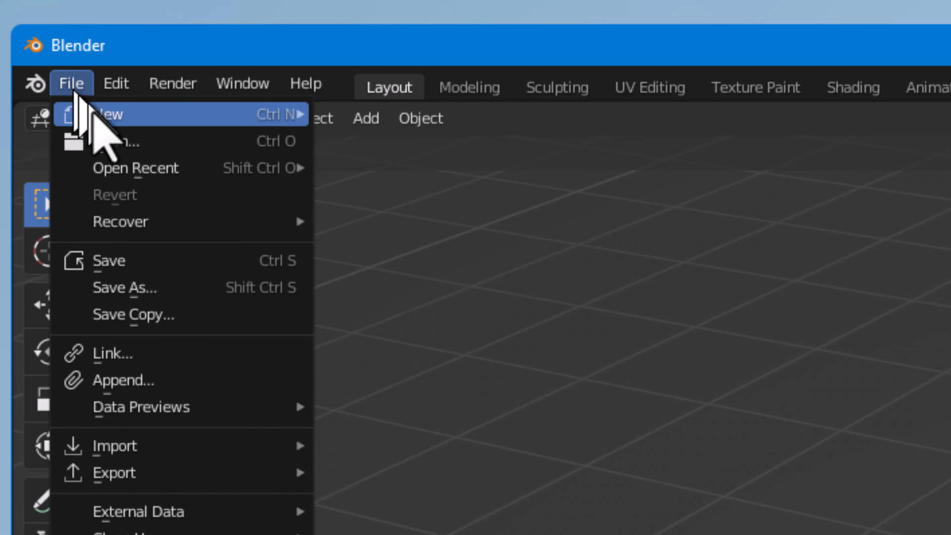
{"action": "mouse_move", "coordinate": [183, 449]}
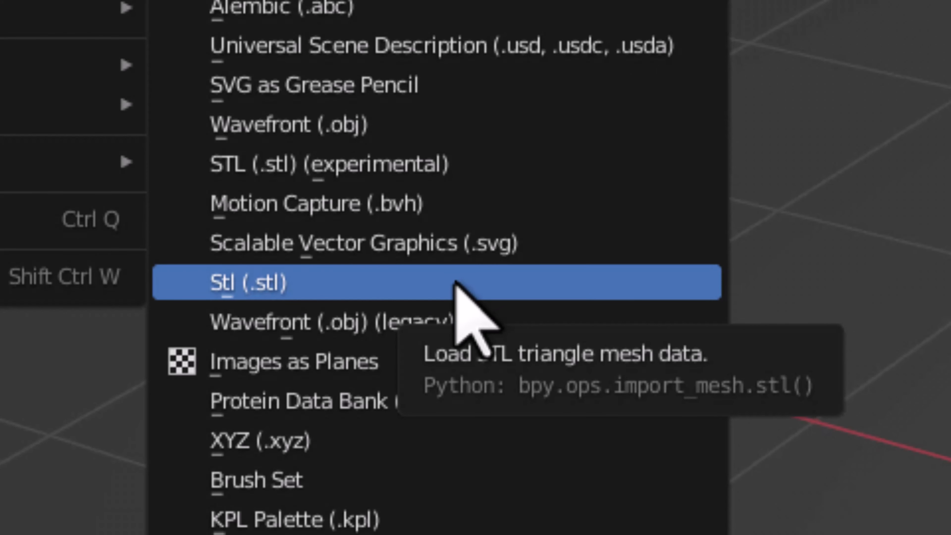
{"action": "left_click", "coordinate": [455, 283]}
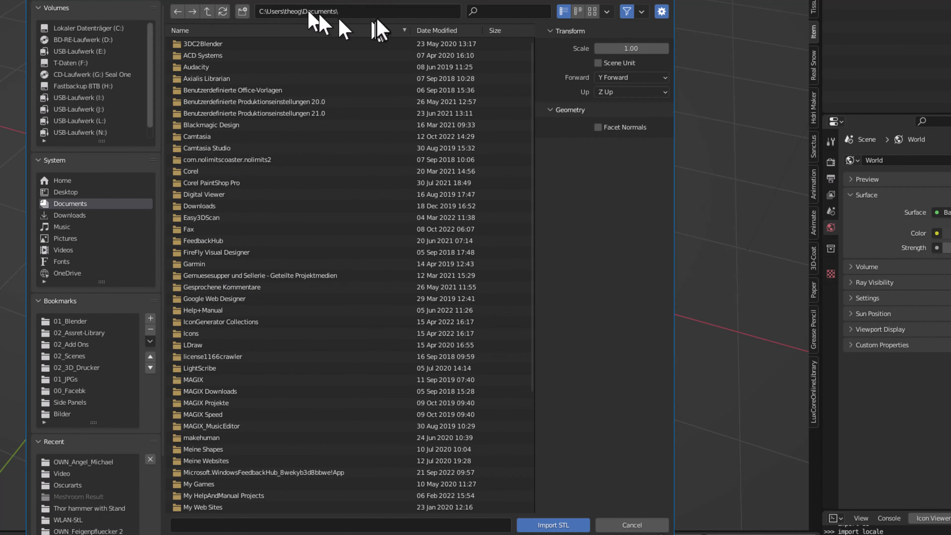
{"action": "left_click", "coordinate": [379, 12]}
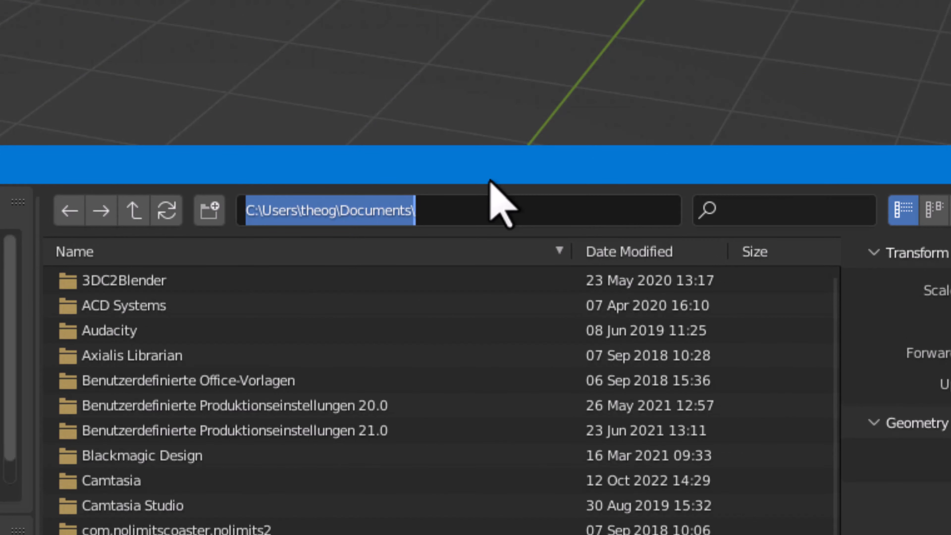
{"action": "key", "text": "ctrl+v"}
{"action": "key", "text": "Escape"}
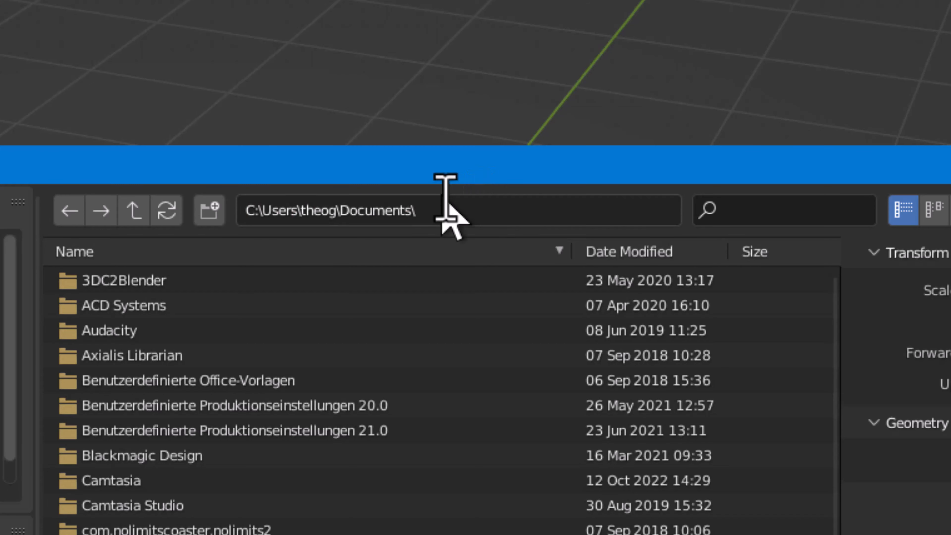
{"action": "right_click", "coordinate": [442, 195]}
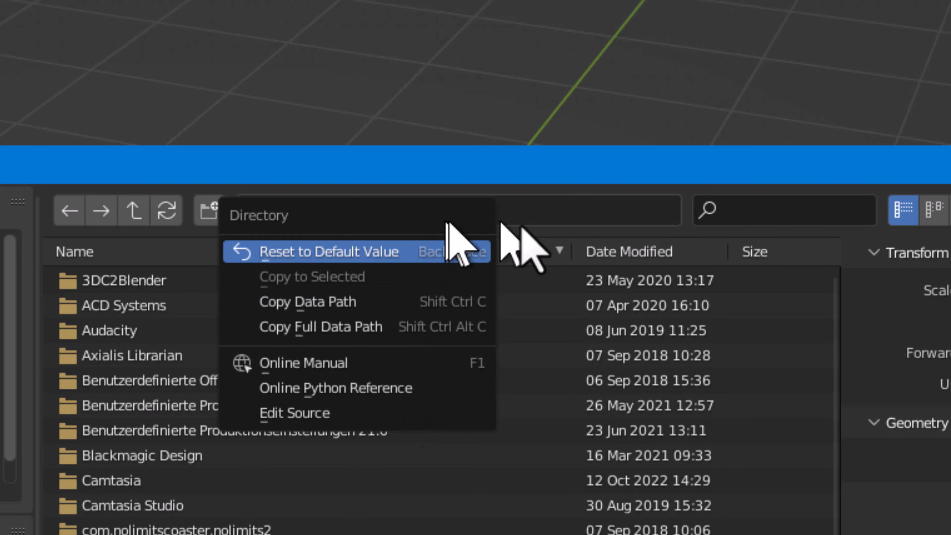
Import the Thor hammer with Stand STL file from the 02_3D_Drucker\Thor hammer with Stand\Video folder
{"action": "left_click", "coordinate": [548, 214]}
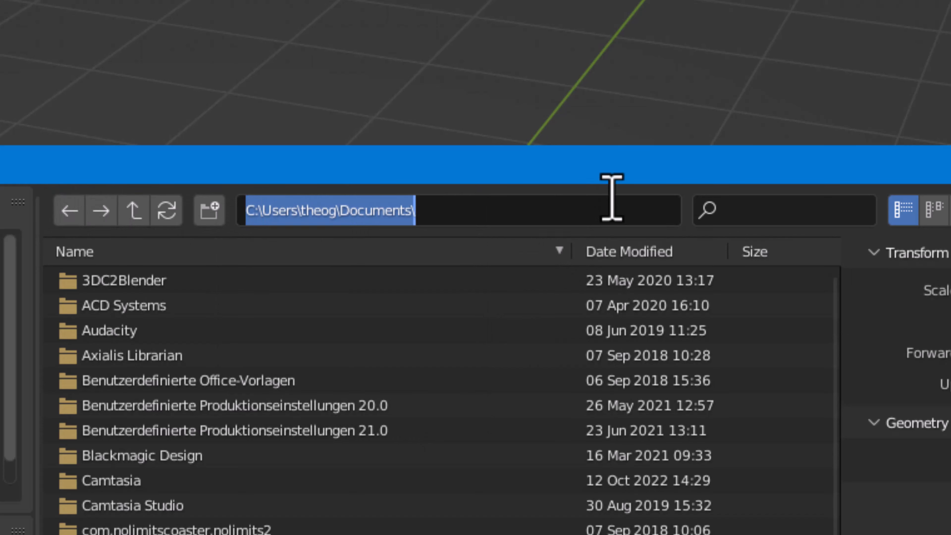
{"action": "key", "text": "ctrl+v"}
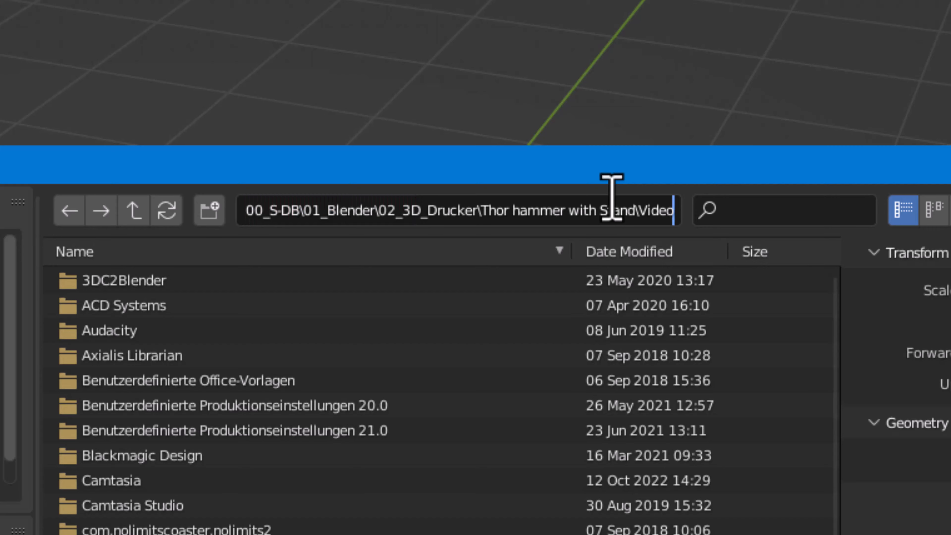
{"action": "key", "text": "Return"}
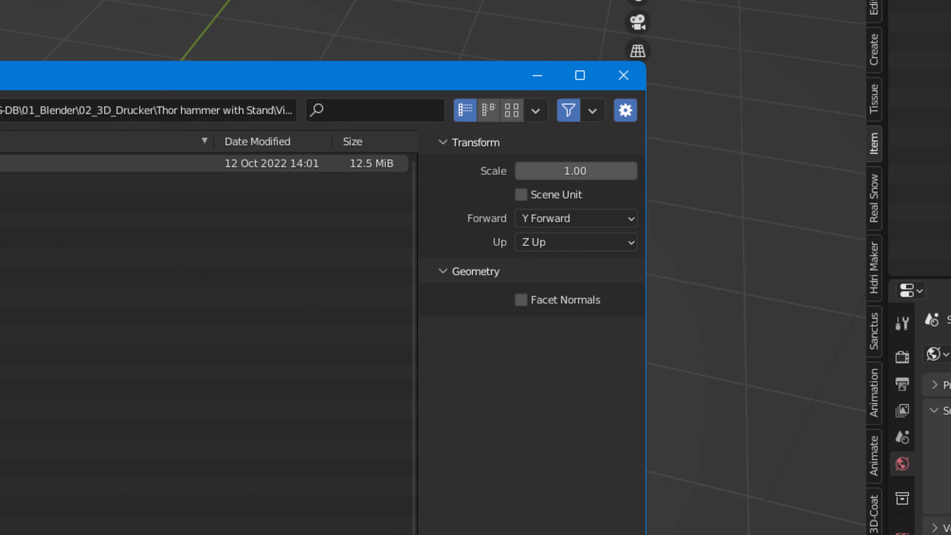
{"action": "left_click", "coordinate": [37, 164]}
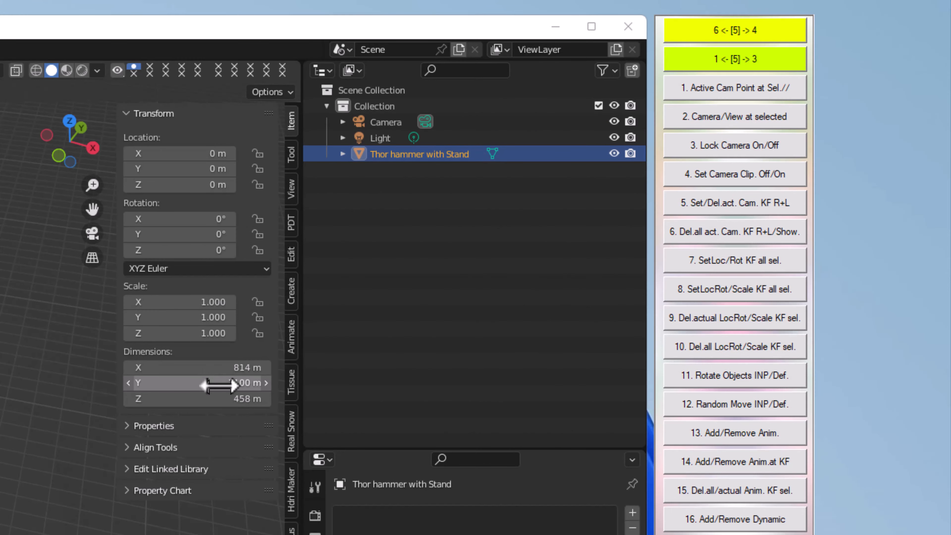
Scale the imported hammer and stand to 0.01 on X, Y and Z and apply the object transformation
{"action": "left_click", "coordinate": [173, 300]}
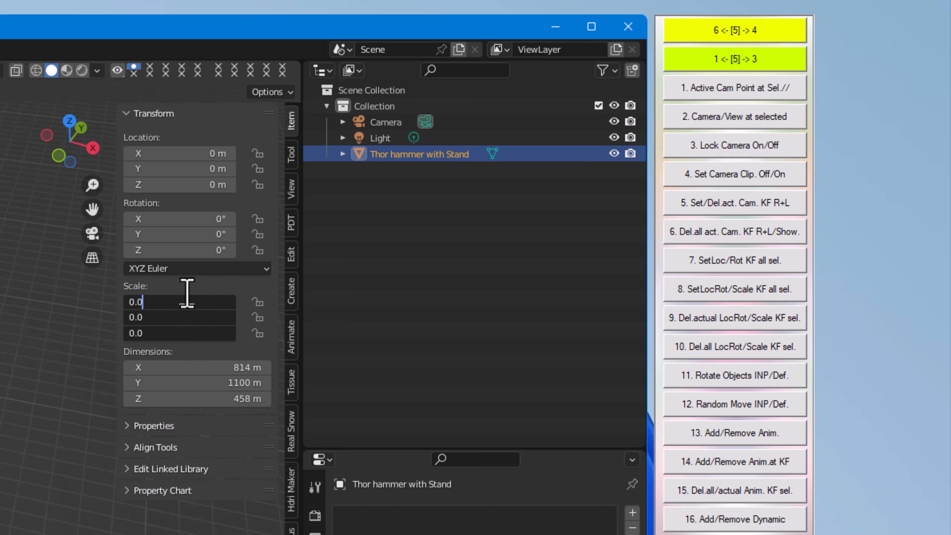
{"action": "type", "text": "0.01"}
{"action": "key", "text": "Return"}
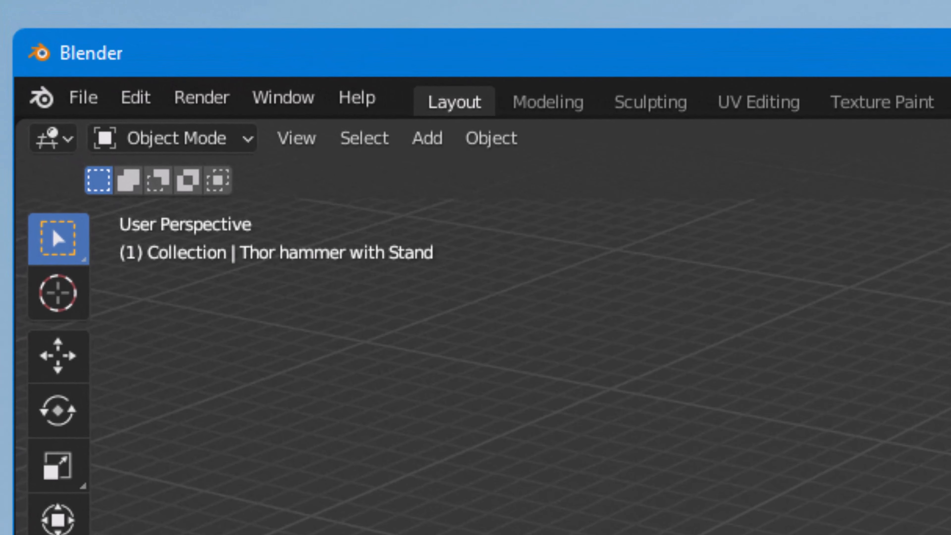
{"action": "left_click", "coordinate": [486, 140]}
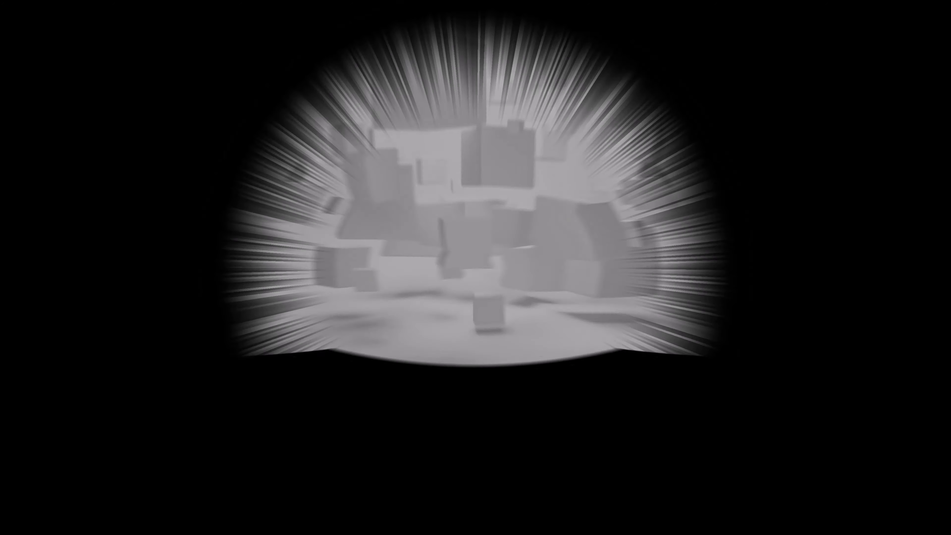
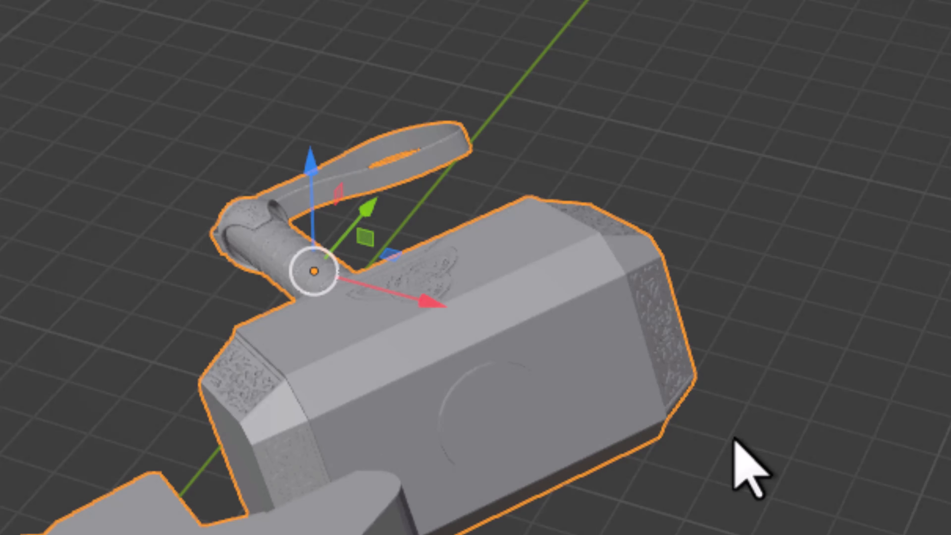
Examine the scaled hammer and stand and their position relative to the world origin from several angles
{"action": "scroll", "coordinate": [567, 429], "scroll_direction": "down", "scroll_amount": 15}
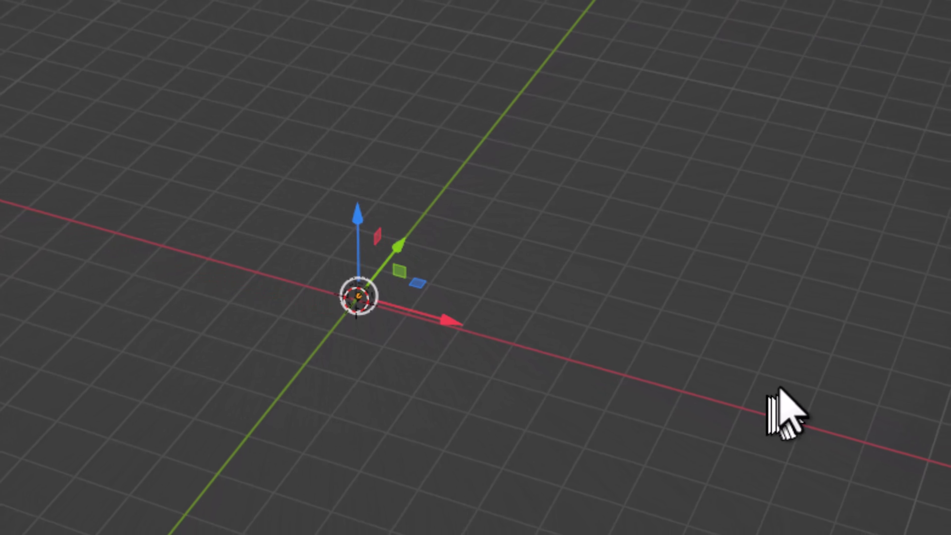
{"action": "middle_click_drag", "start_coordinate": [722, 372], "coordinate": [262, 2]}
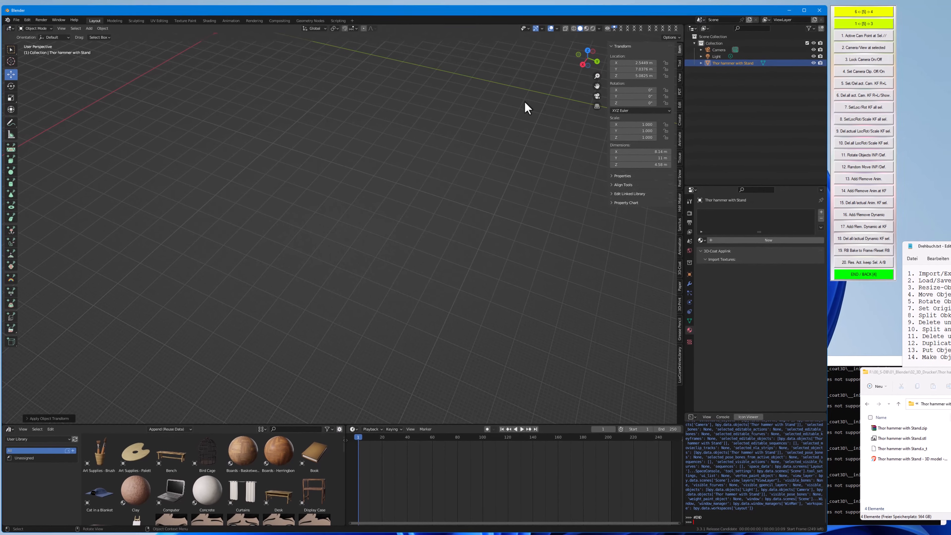
{"action": "middle_click_drag", "start_coordinate": [461, 123], "coordinate": [536, 249], "text": "shift"}
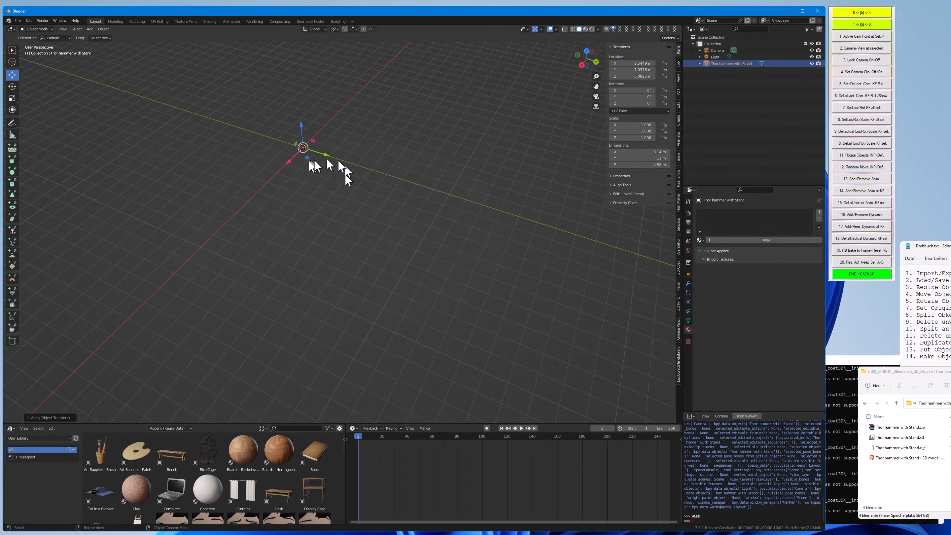
{"action": "scroll", "coordinate": [320, 155], "scroll_direction": "up", "scroll_amount": 5}
{"action": "scroll", "coordinate": [320, 155], "scroll_direction": "down", "scroll_amount": 5}
{"action": "middle_click_drag", "start_coordinate": [320, 178], "coordinate": [386, 246], "text": "shift"}
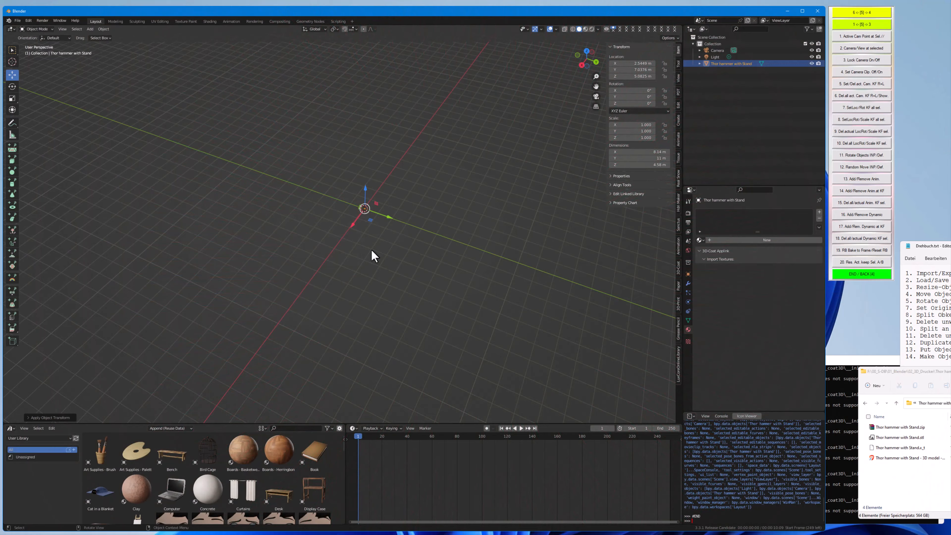
{"action": "middle_click_drag", "start_coordinate": [371, 250], "coordinate": [338, 286]}
{"action": "middle_click_drag", "start_coordinate": [405, 281], "coordinate": [390, 278], "text": "shift"}
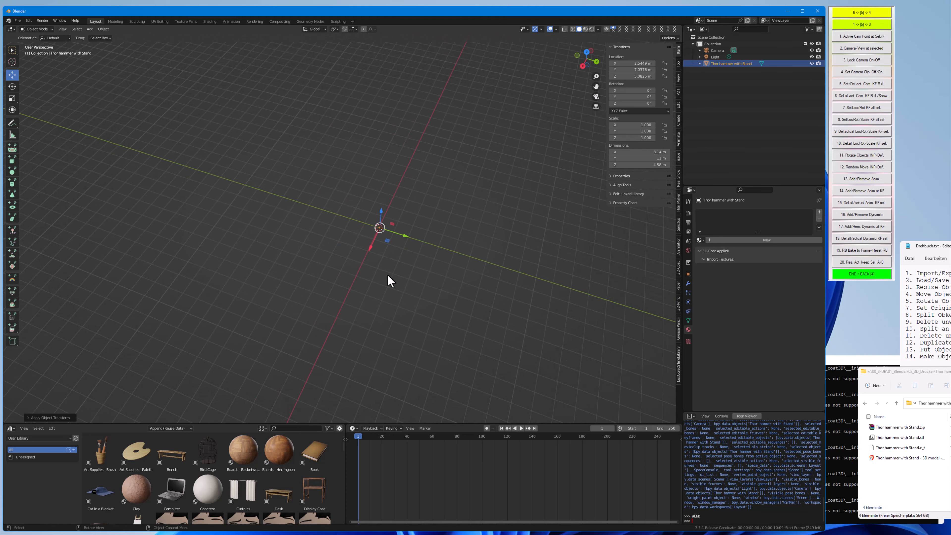
{"action": "middle_click_drag", "start_coordinate": [388, 275], "coordinate": [244, 339], "text": "shift"}
{"action": "scroll", "coordinate": [362, 280], "scroll_direction": "up", "scroll_amount": 5}
{"action": "scroll", "coordinate": [363, 281], "scroll_direction": "up", "scroll_amount": 3}
{"action": "scroll", "coordinate": [363, 340], "scroll_direction": "up", "scroll_amount": 6}
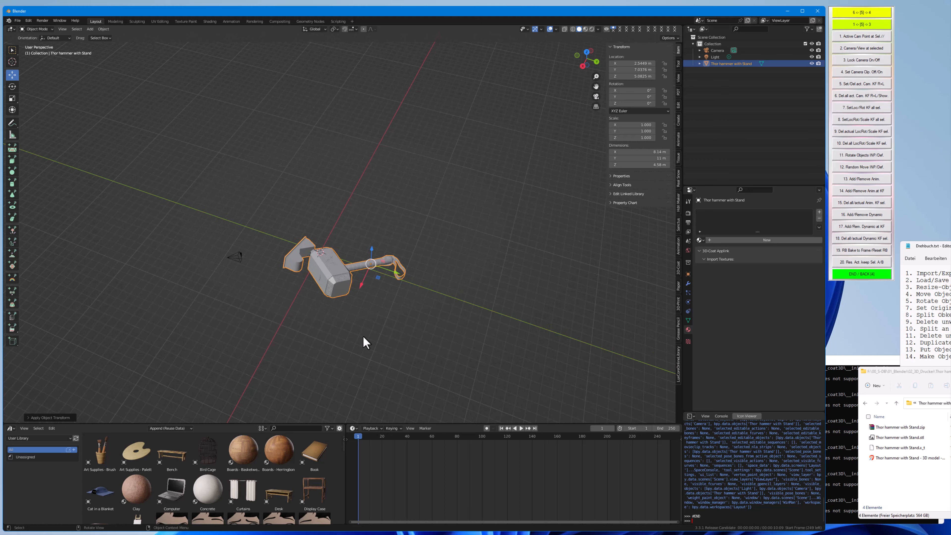
{"action": "middle_click_drag", "start_coordinate": [403, 351], "coordinate": [487, 285], "text": "shift"}
{"action": "scroll", "coordinate": [426, 274], "scroll_direction": "up", "scroll_amount": 3}
Expand the Thor hammer with Stand object in the Outliner and check whether hammer and stand form one mesh
{"action": "left_click", "coordinate": [699, 64]}
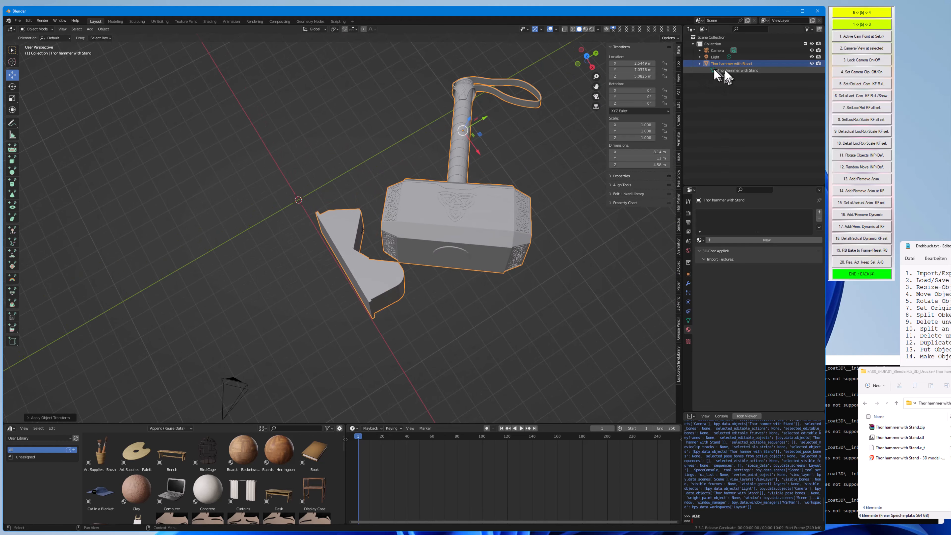
{"action": "left_click", "coordinate": [440, 316]}
{"action": "left_click", "coordinate": [462, 227]}
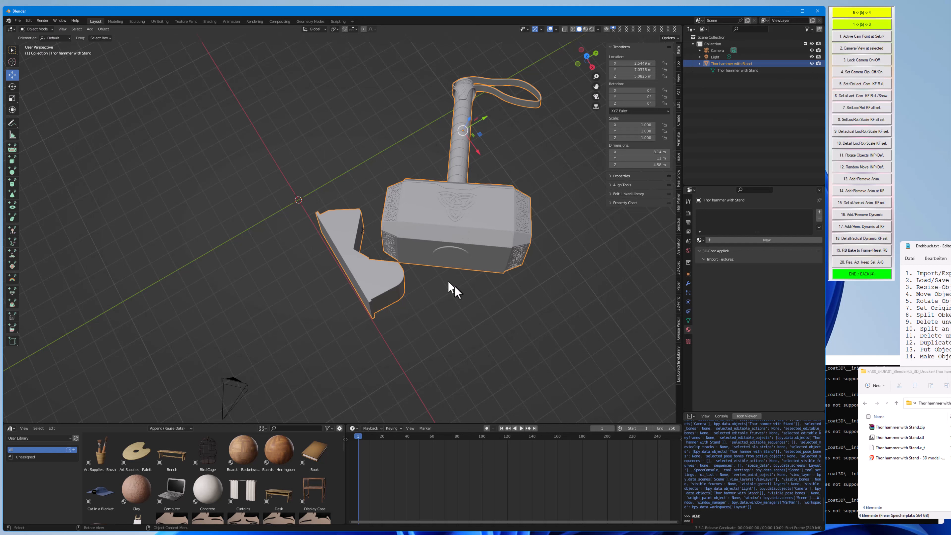
{"action": "middle_click_drag", "start_coordinate": [464, 298], "coordinate": [416, 289]}
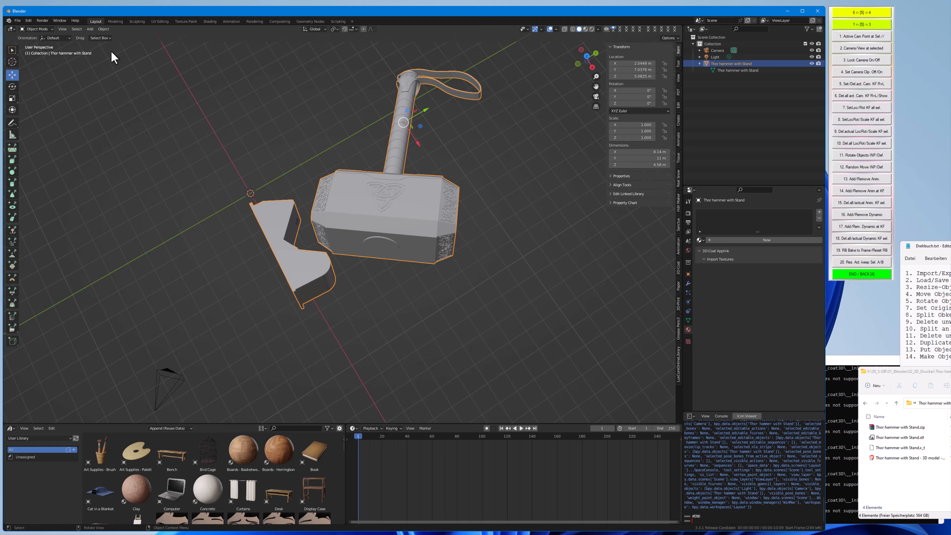
{"action": "left_click", "coordinate": [875, 26]}
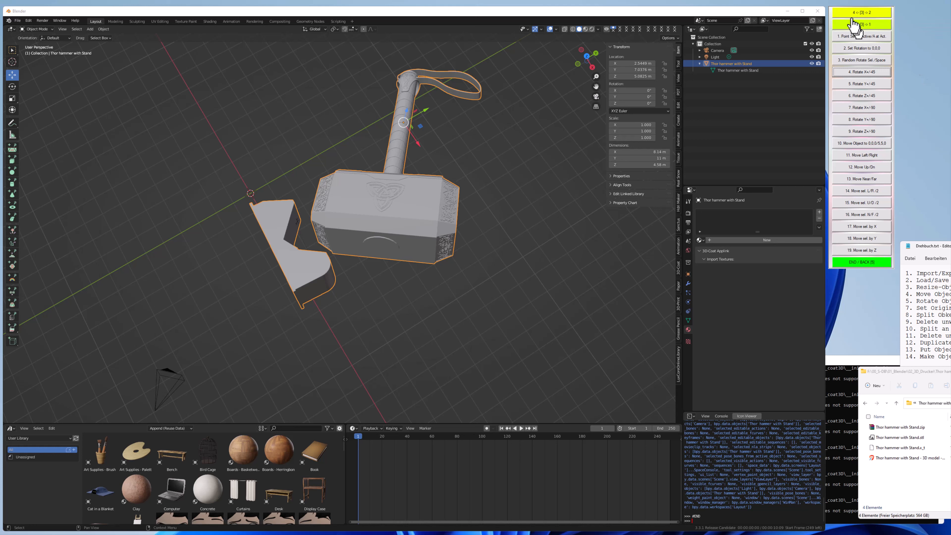
{"action": "left_click", "coordinate": [845, 13]}
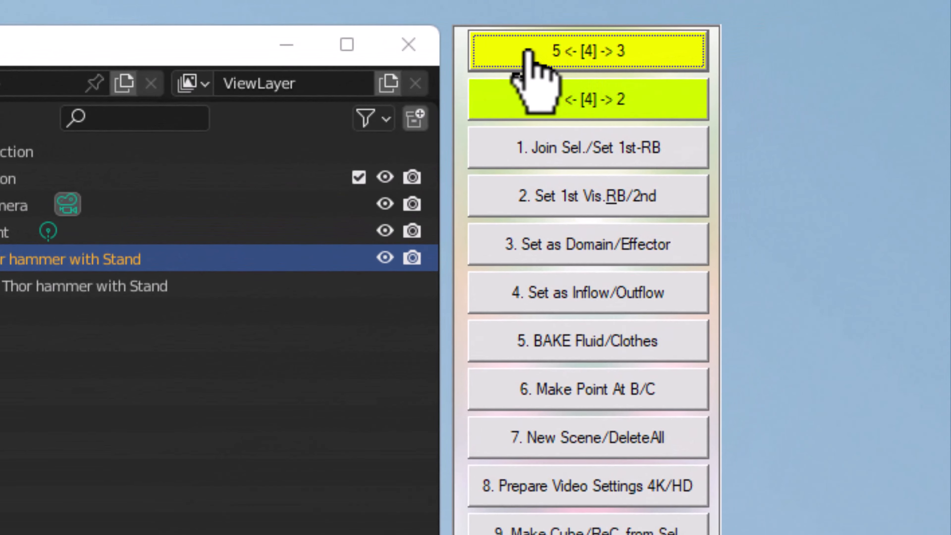
{"action": "left_click", "coordinate": [528, 50]}
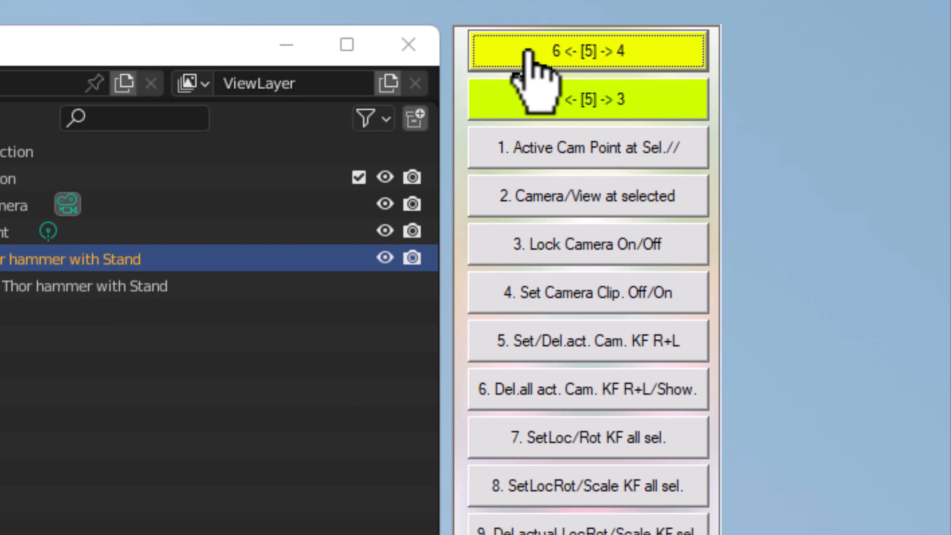
Switch the helper button panel to page 2, which holds the Break by Parts function
{"action": "left_click", "coordinate": [530, 90]}
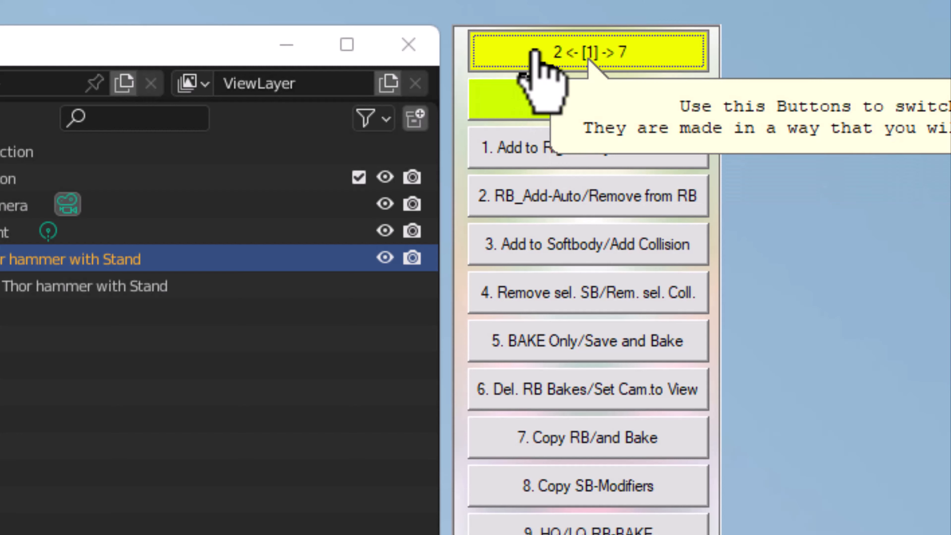
{"action": "left_click", "coordinate": [536, 58]}
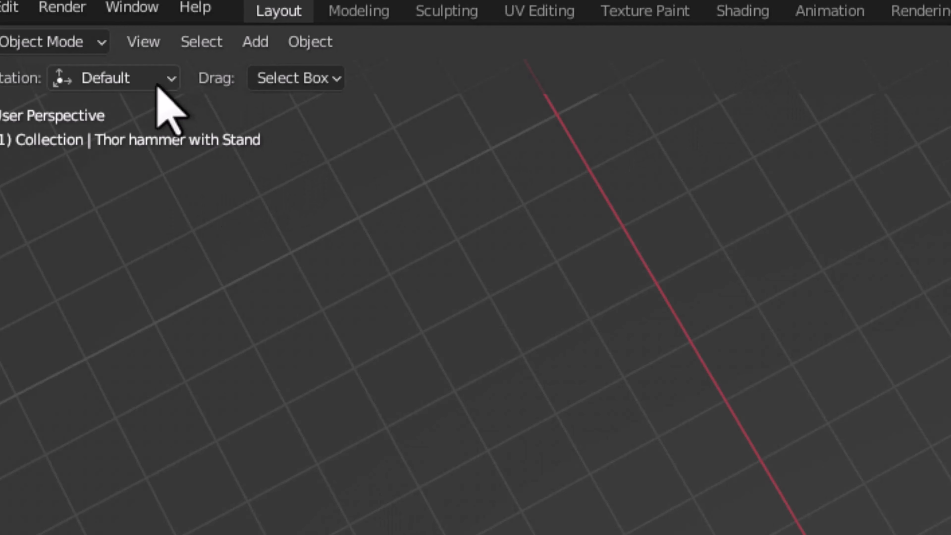
Separate the Thor hammer with Stand mesh by loose parts in Edit Mode and return to Object Mode
{"action": "left_click", "coordinate": [97, 41]}
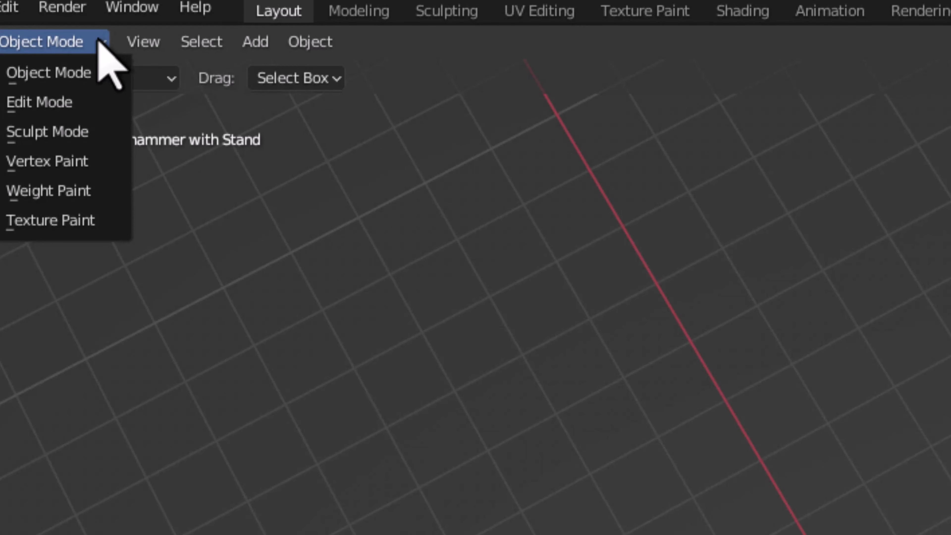
{"action": "left_click", "coordinate": [94, 106]}
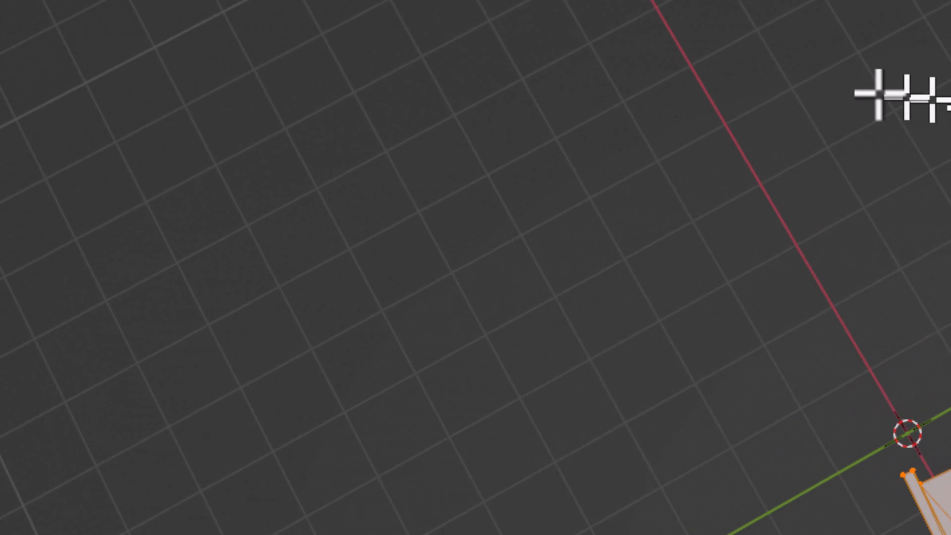
{"action": "key", "text": "p"}
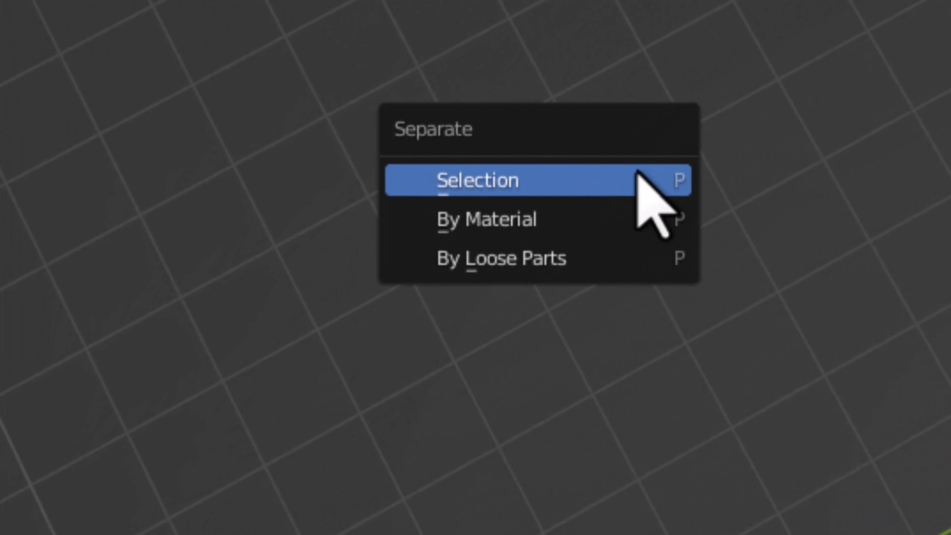
{"action": "left_click", "coordinate": [631, 221]}
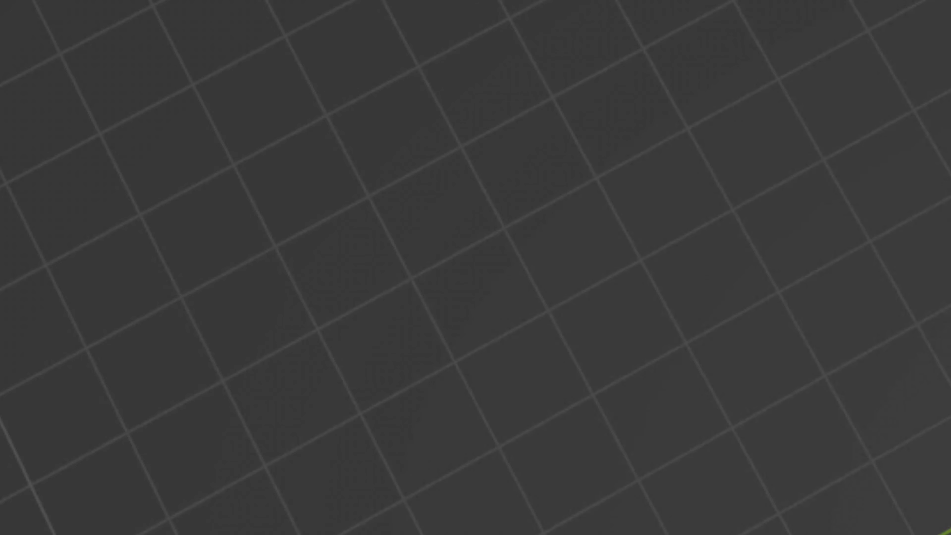
{"action": "key", "text": "p"}
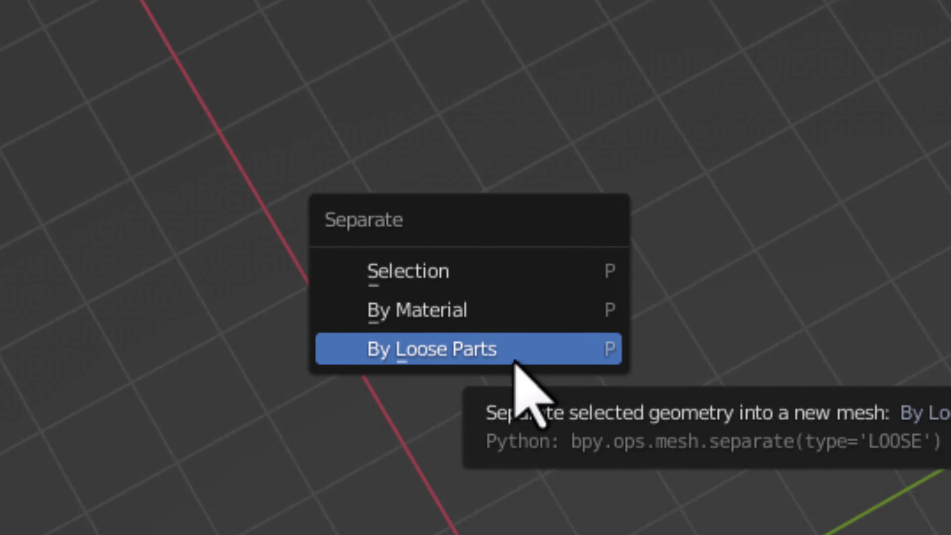
{"action": "left_click", "coordinate": [515, 361]}
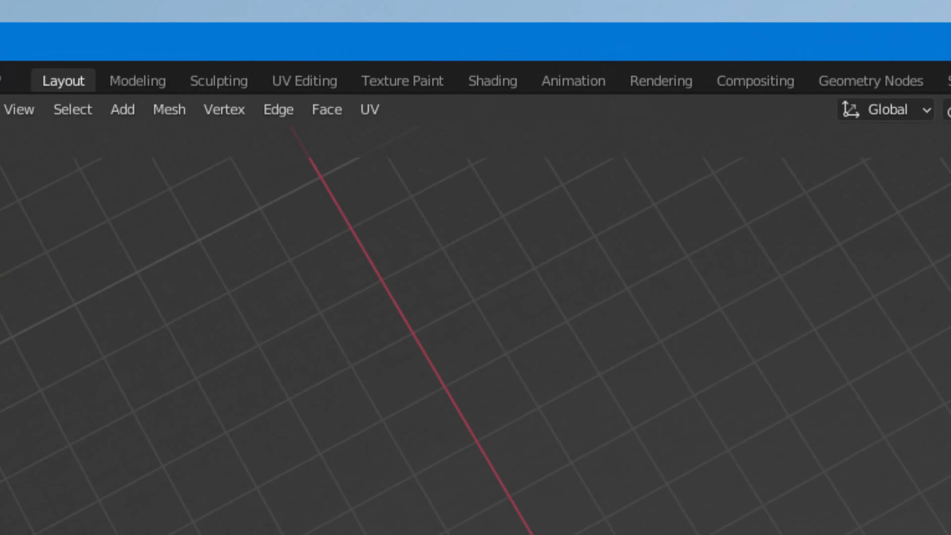
{"action": "left_click", "coordinate": [205, 117]}
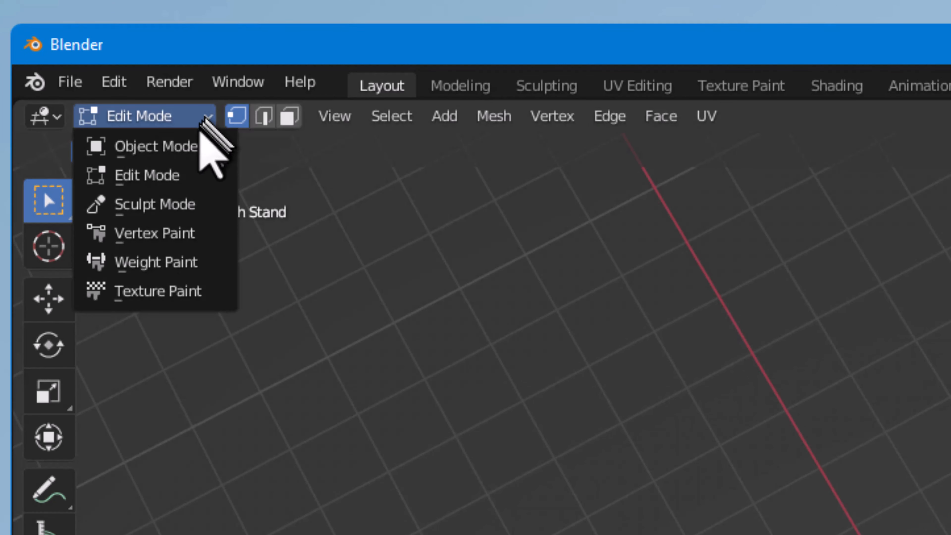
{"action": "left_click", "coordinate": [192, 146]}
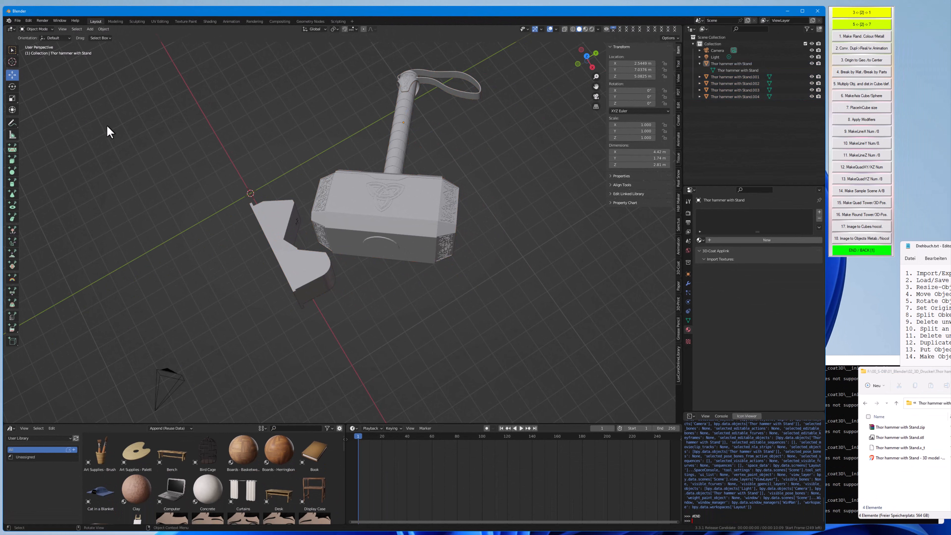
Select the hammer and the stand one at a time to check that they are separate objects
{"action": "left_click", "coordinate": [391, 224]}
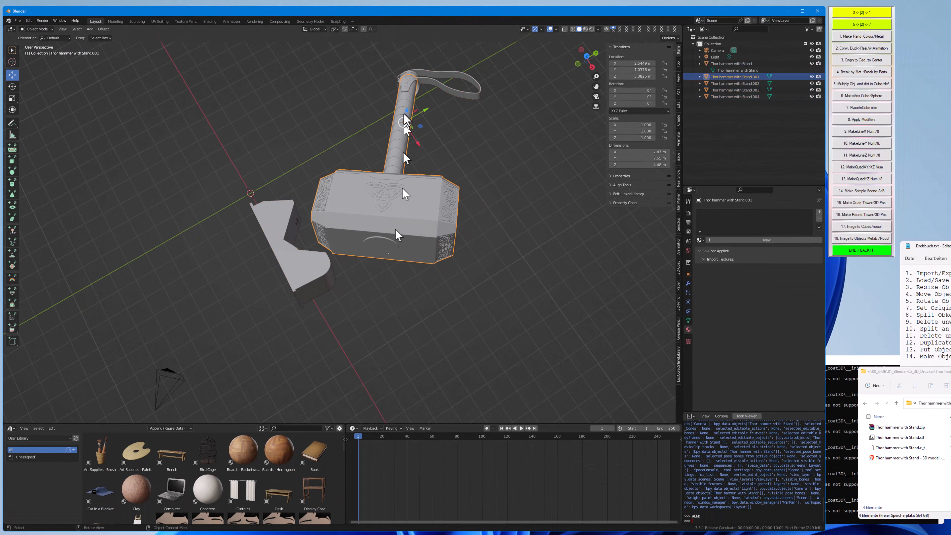
{"action": "left_click", "coordinate": [293, 267]}
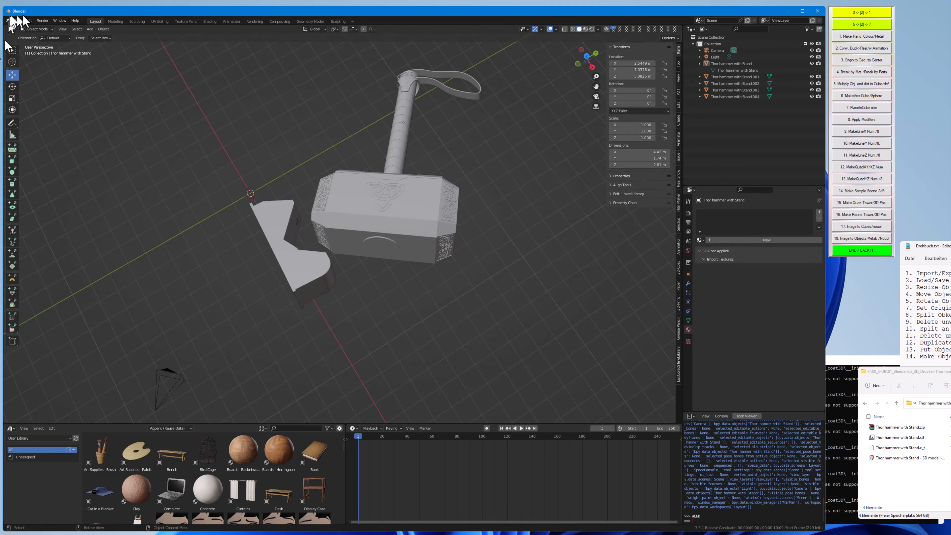
Save the scene as Alltogether.blend in F:\00_S-DB\01_Blender\02_3D_Drucker\Thor hammer with Stand\Video
{"action": "left_click", "coordinate": [19, 23]}
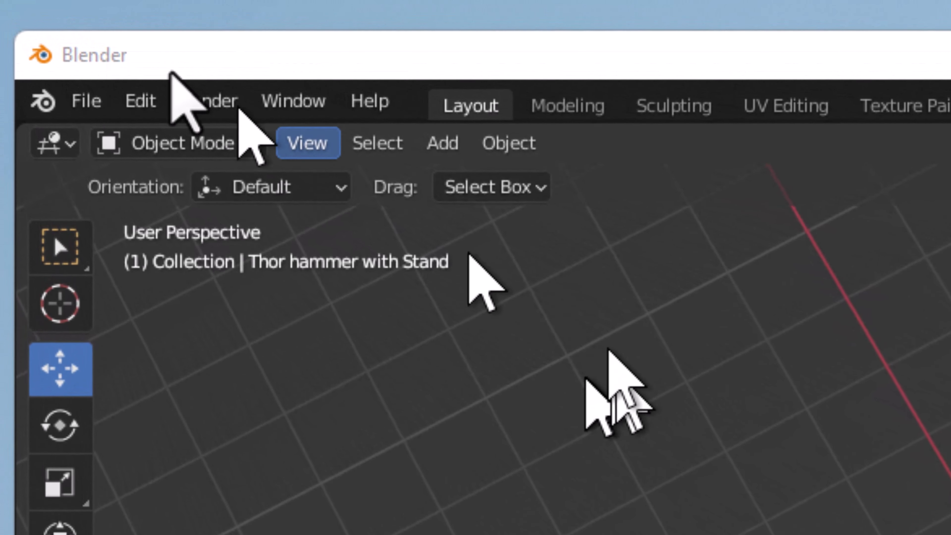
{"action": "left_click", "coordinate": [90, 109]}
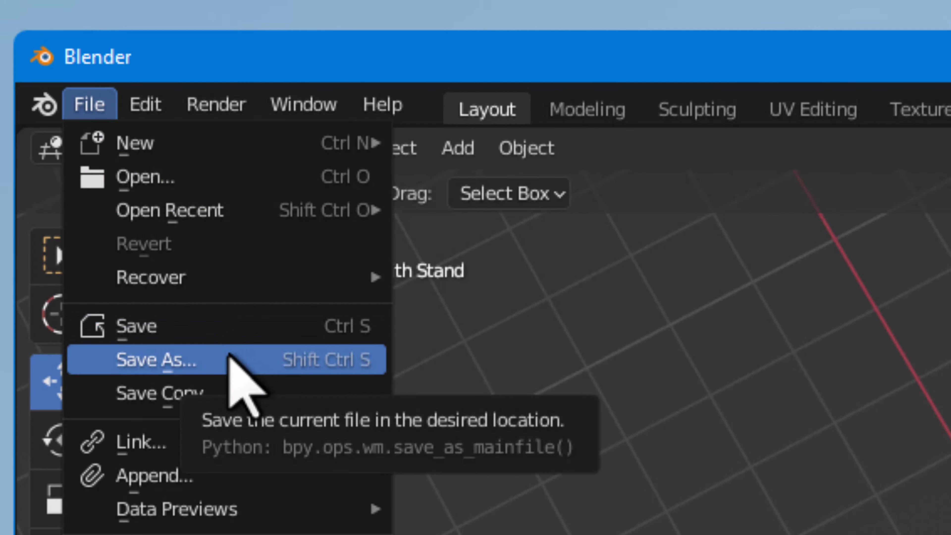
{"action": "left_click", "coordinate": [229, 356]}
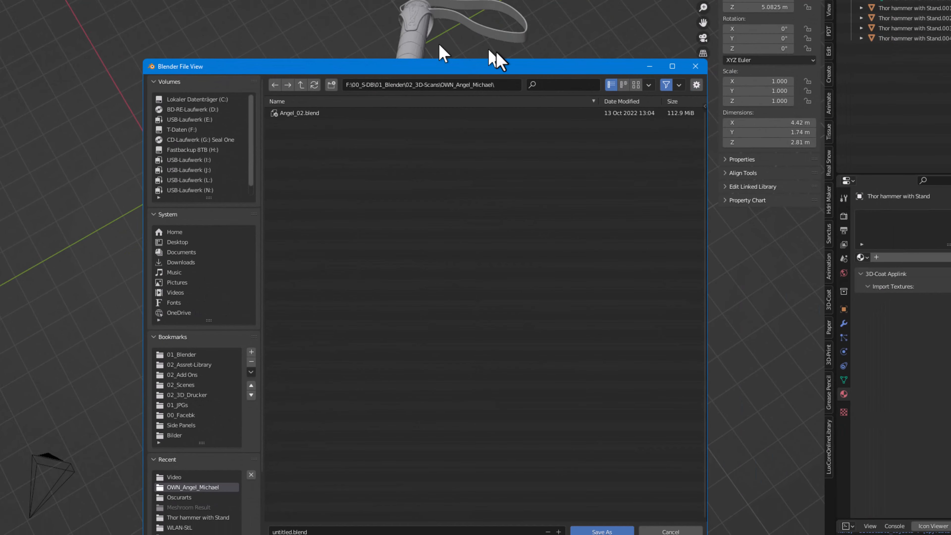
{"action": "left_click", "coordinate": [509, 84]}
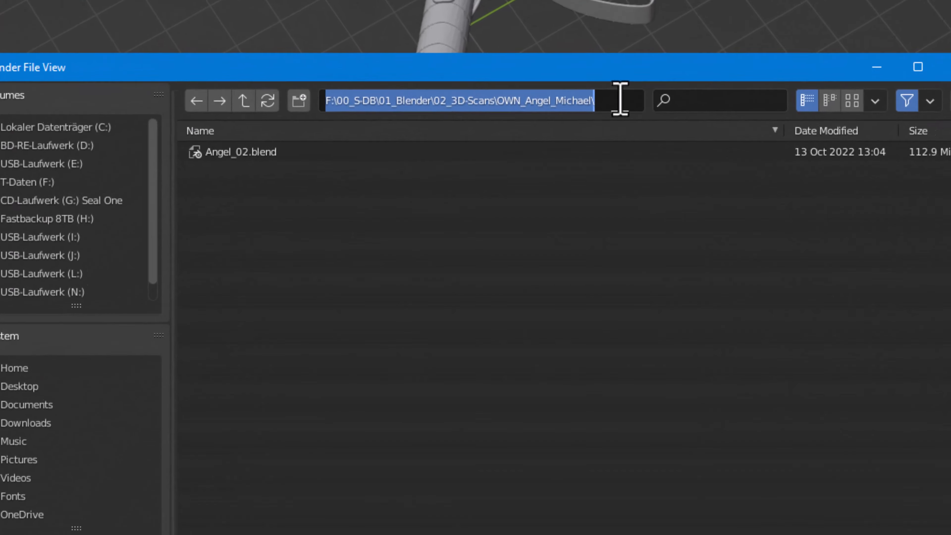
{"action": "type", "text": "F:\\00_S-DB\\01_Blender\\02_3D_Drucker\\Thor hammer with Stand\\Video"}
{"action": "key", "text": "Return"}
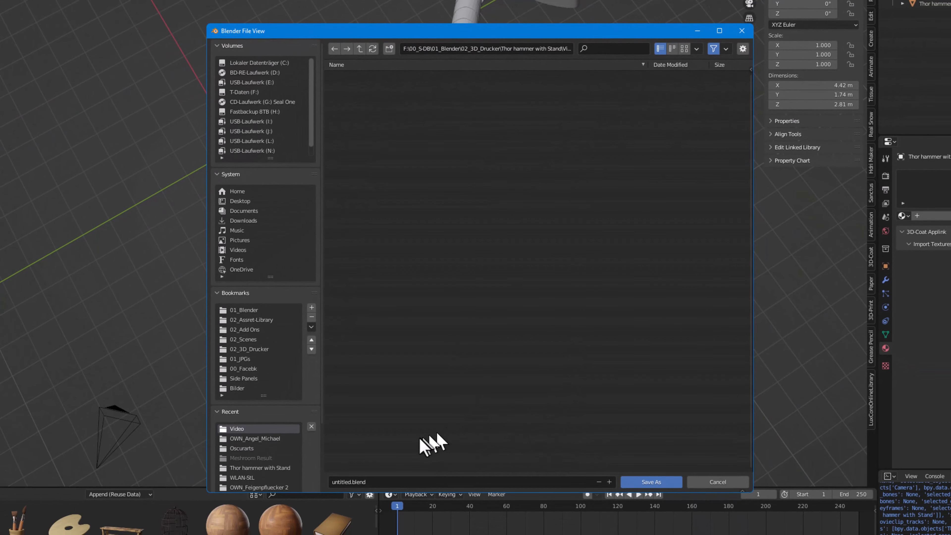
{"action": "left_click", "coordinate": [390, 482]}
{"action": "type", "text": "Alltogether"}
{"action": "key", "text": "Return"}
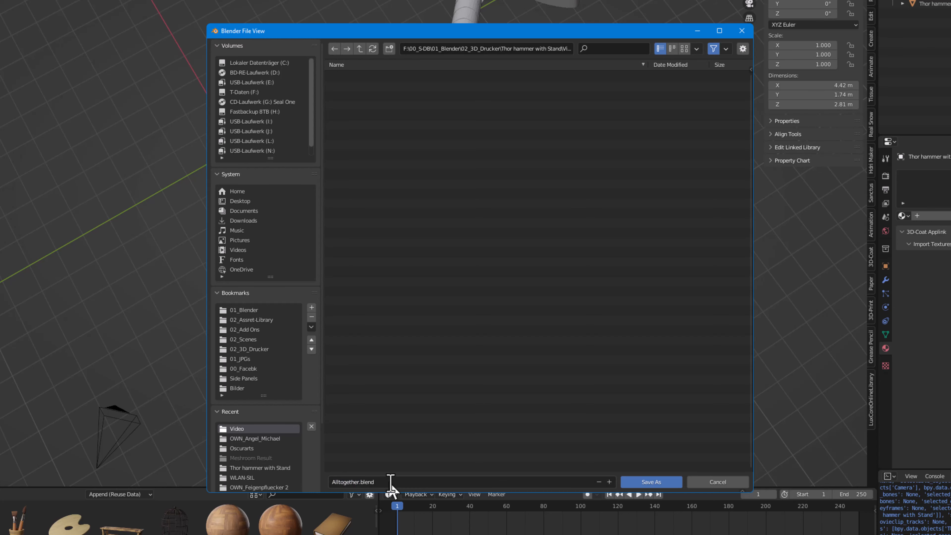
{"action": "left_click", "coordinate": [660, 482]}
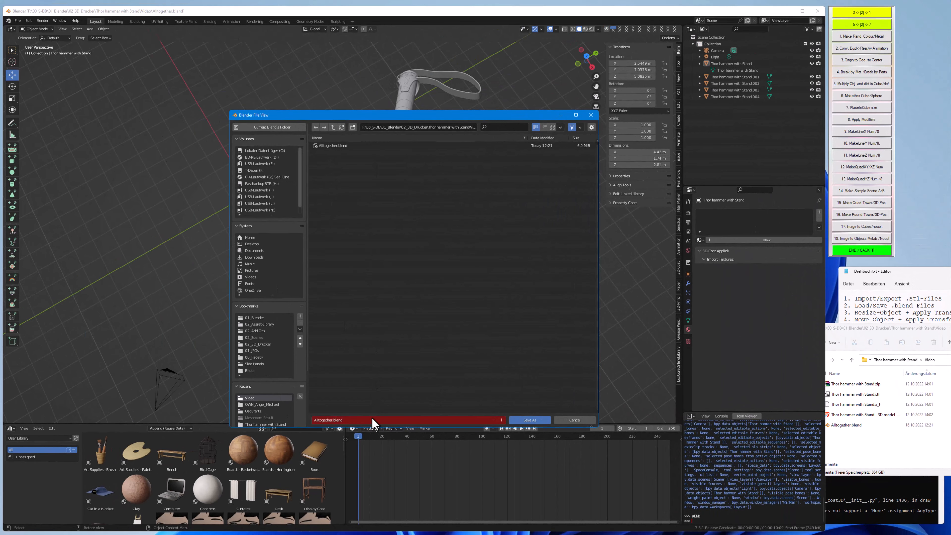
Save the scene under the new name Next_Step.blend in the same Video folder
{"action": "left_click", "coordinate": [374, 419]}
{"action": "key", "text": "Home"}
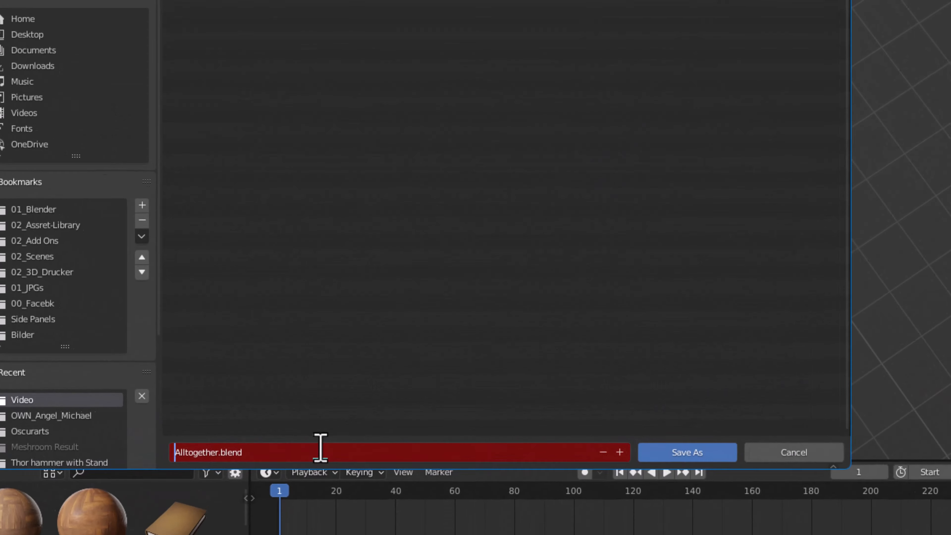
{"action": "key", "text": "shift+Right"}
{"action": "key", "text": "shift+Right"}
{"action": "key", "text": "shift+Right"}
{"action": "key", "text": "shift+Right"}
{"action": "key", "text": "shift+Right"}
{"action": "key", "text": "shift+Right"}
{"action": "key", "text": "shift+Right"}
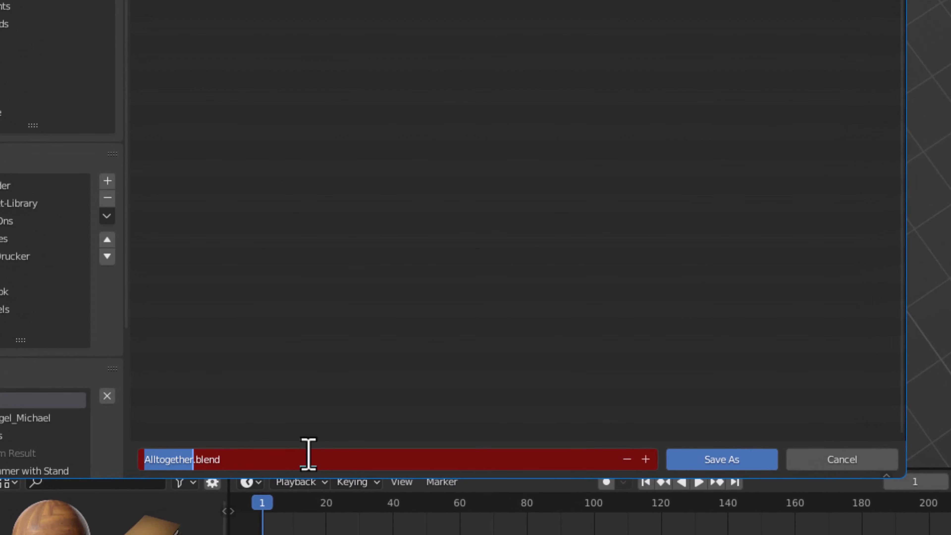
{"action": "type", "text": "Next_Step"}
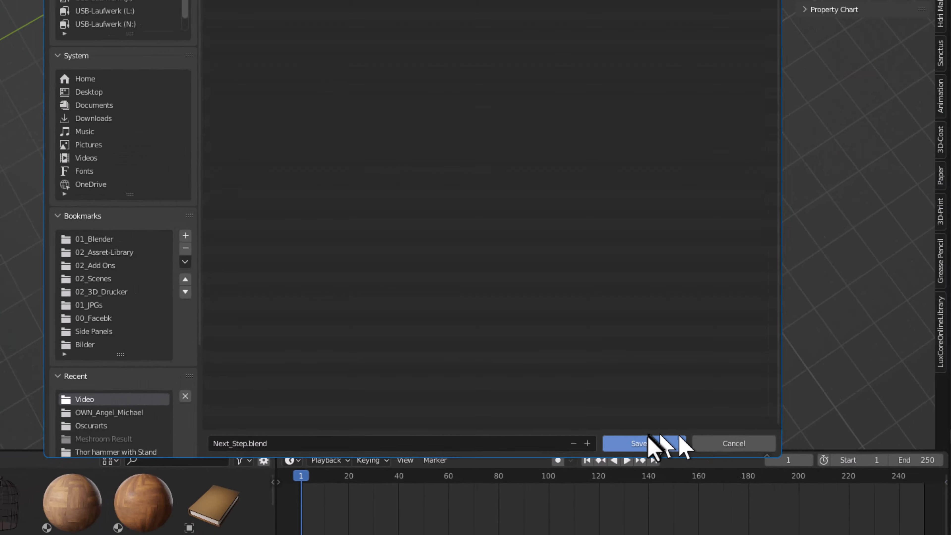
{"action": "left_click", "coordinate": [714, 461]}
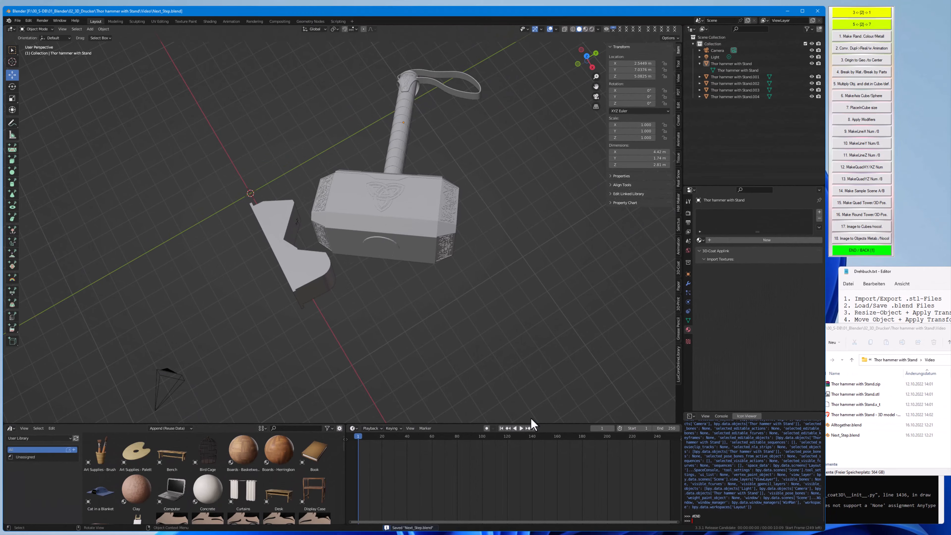
Select all Thor hammer with Stand objects as a range in the Outliner, collapse the expanded entry, and clear the selection
{"action": "left_click", "coordinate": [302, 268]}
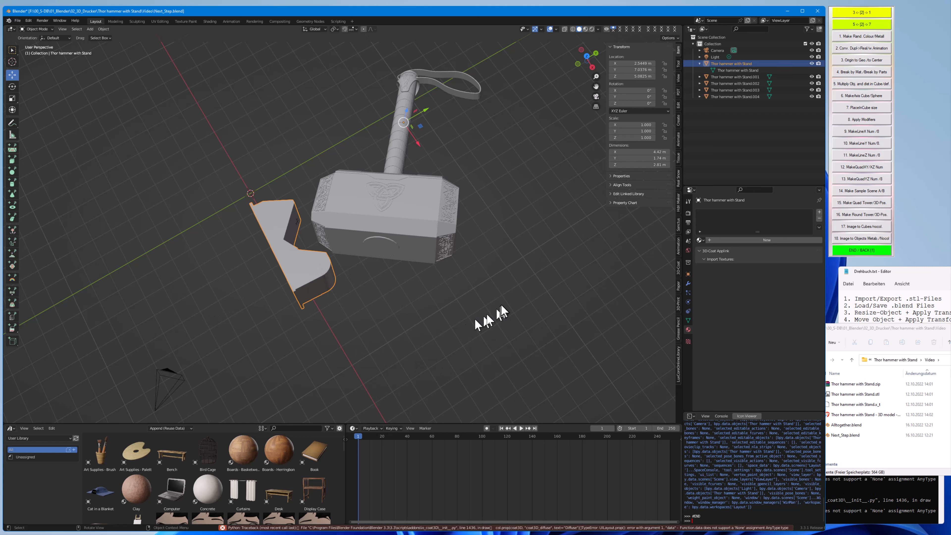
{"action": "left_click", "coordinate": [727, 97], "text": "shift"}
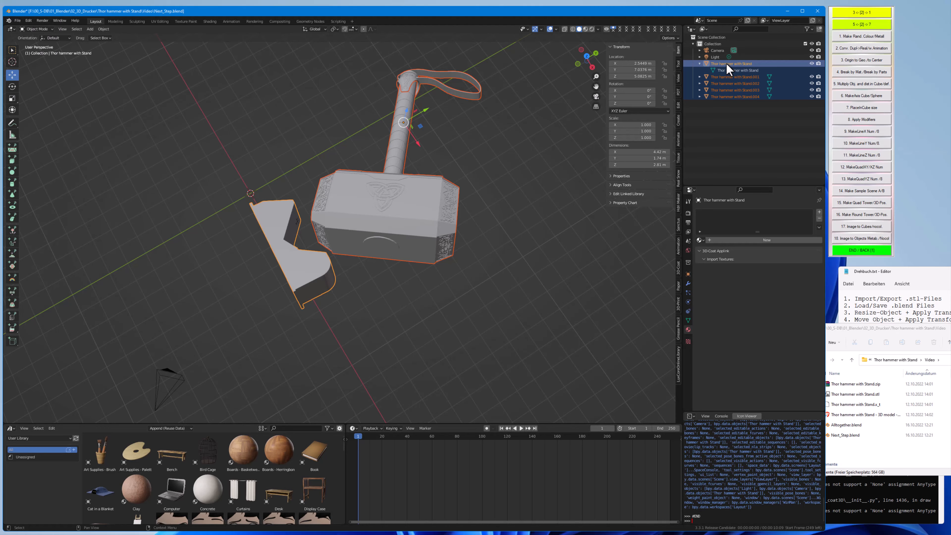
{"action": "left_click", "coordinate": [683, 77]}
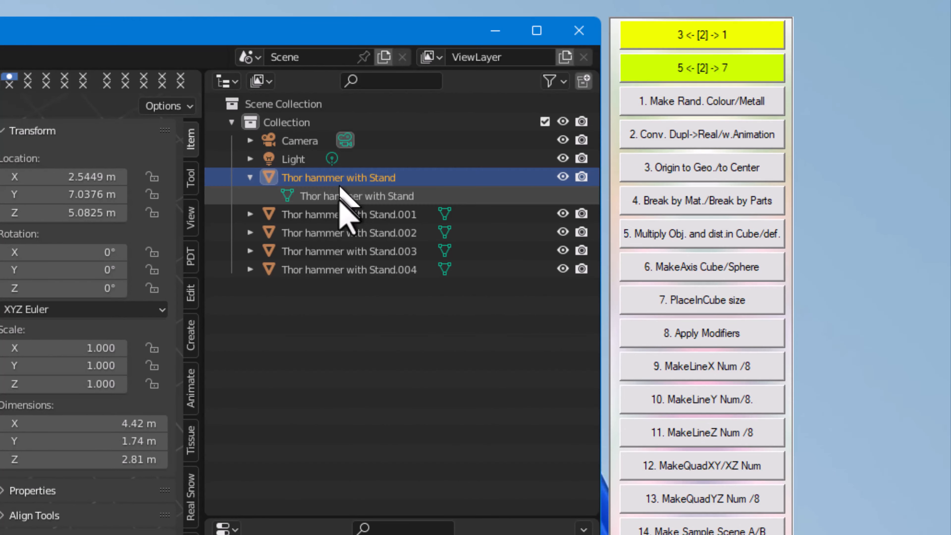
{"action": "left_click", "coordinate": [250, 177]}
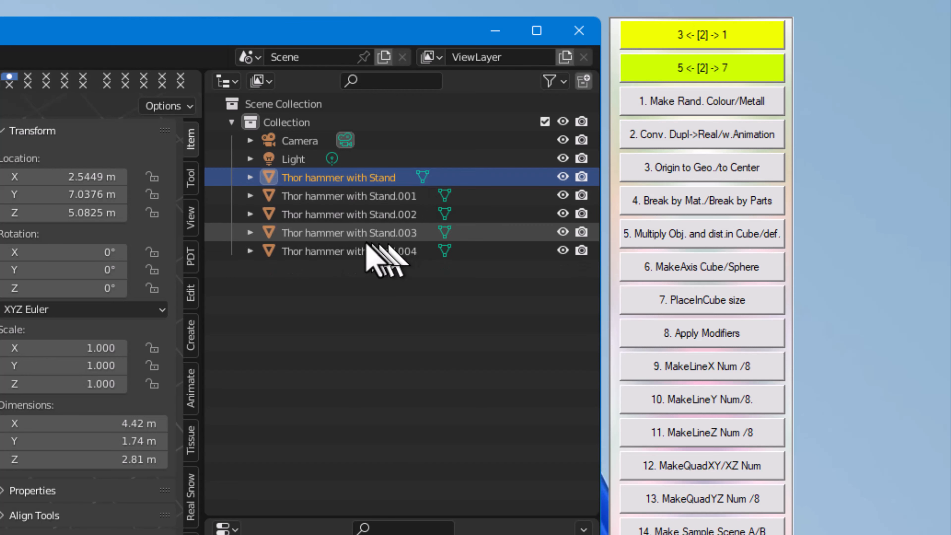
{"action": "left_click", "coordinate": [342, 252], "text": "shift"}
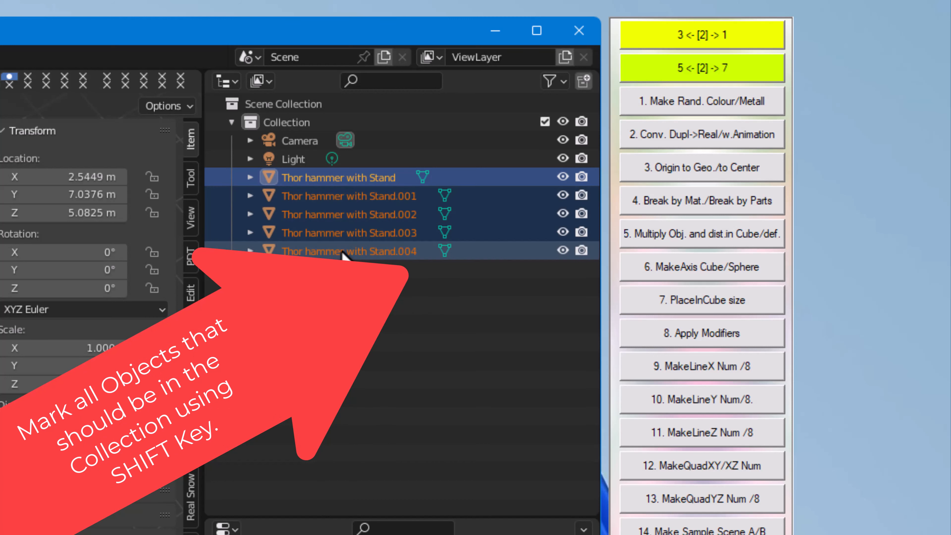
{"action": "key", "text": "alt+a"}
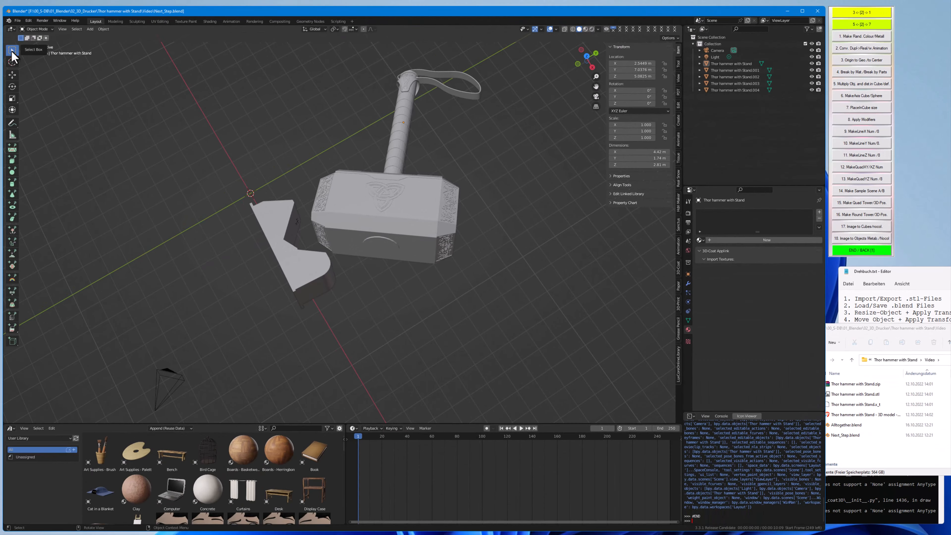
Box-select the hammer and stand parts in the viewport and remove the light from the selection
{"action": "mouse_move", "coordinate": [199, 50]}
{"action": "left_mouse_down"}
{"action": "mouse_move", "coordinate": [501, 229]}
{"action": "mouse_move", "coordinate": [501, 286]}
{"action": "mouse_move", "coordinate": [513, 309]}
{"action": "left_mouse_up"}
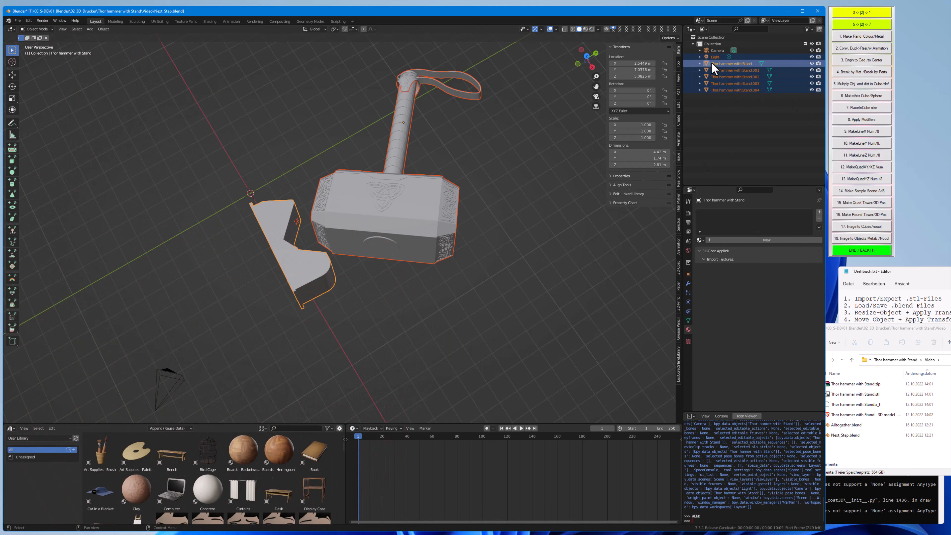
{"action": "left_click", "coordinate": [712, 57], "text": "ctrl"}
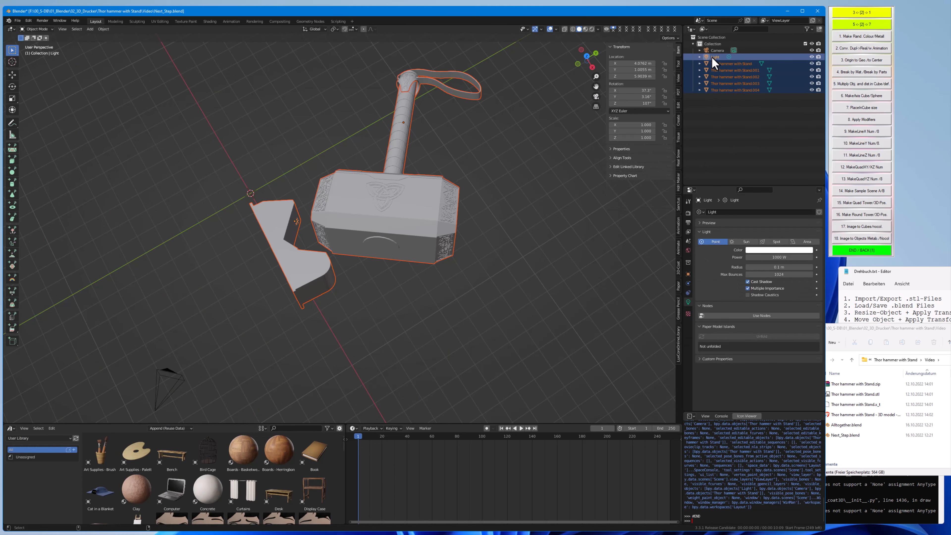
{"action": "left_click", "coordinate": [711, 58], "text": "ctrl"}
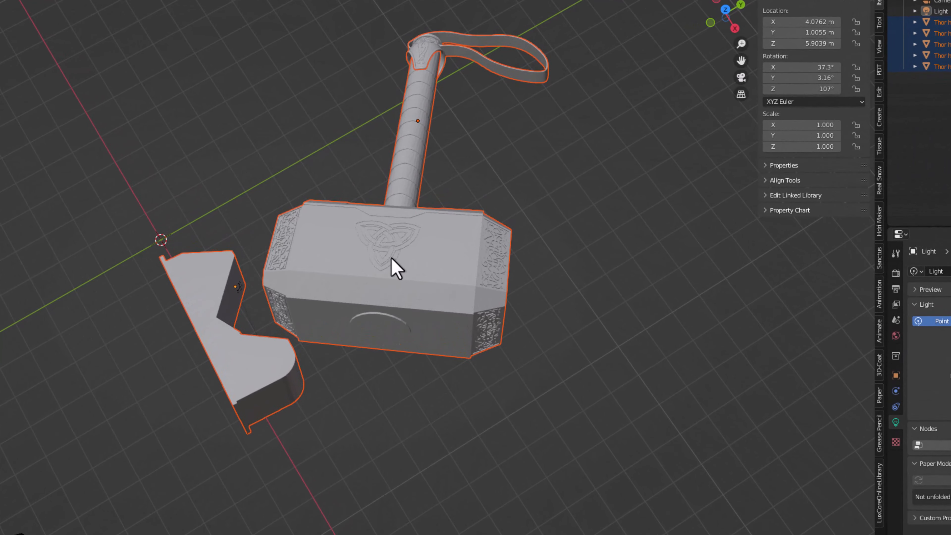
Move the selected hammer and stand parts to a new collection named Hammer A, and clear the selection
{"action": "right_click", "coordinate": [391, 259]}
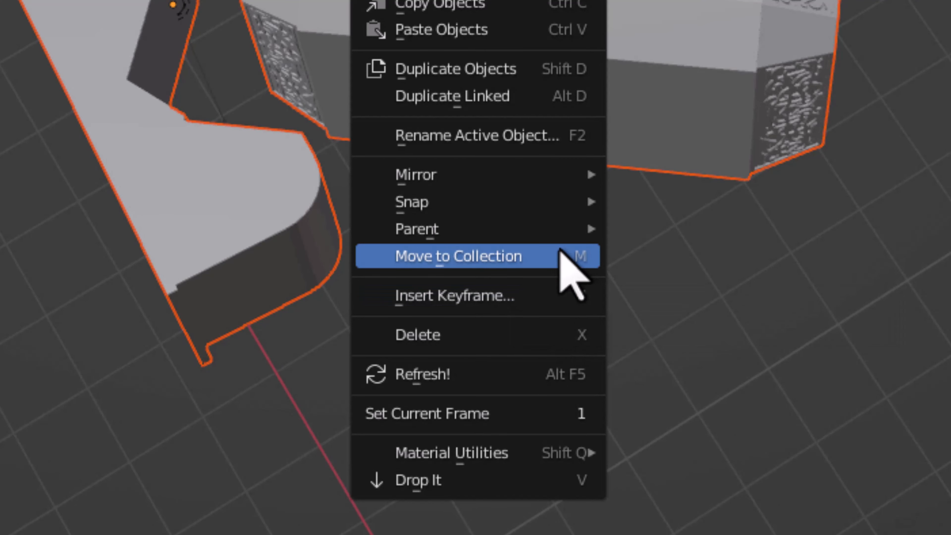
{"action": "left_click", "coordinate": [561, 249]}
{"action": "left_click", "coordinate": [535, 254]}
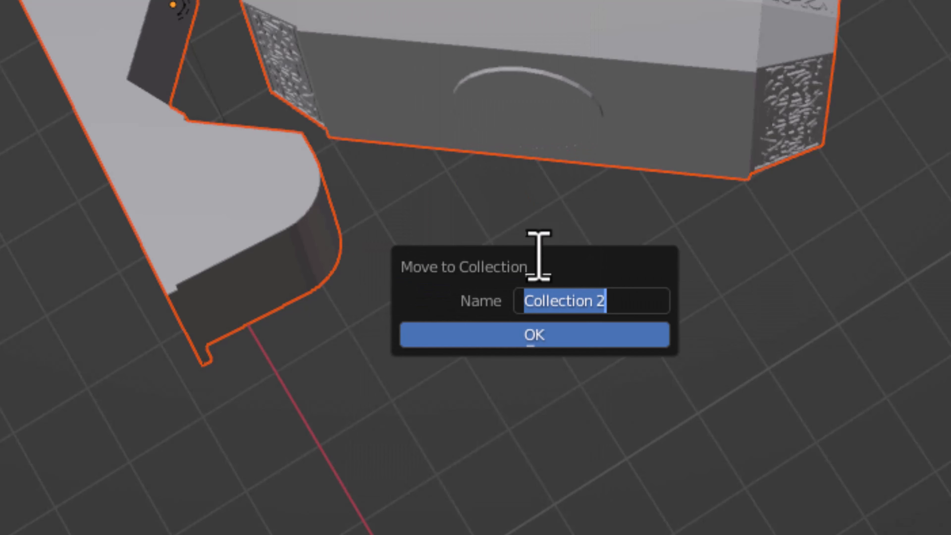
{"action": "type", "text": "Hammer A"}
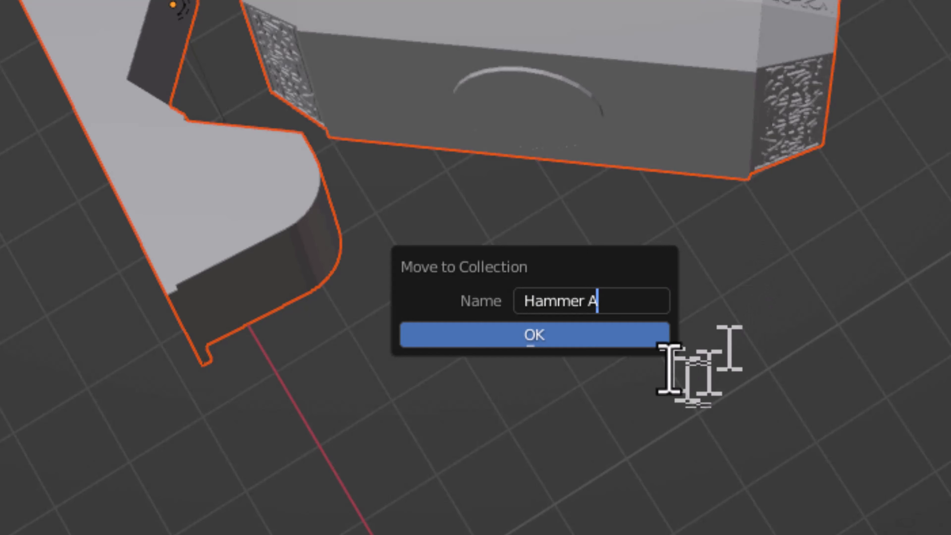
{"action": "left_click", "coordinate": [596, 335]}
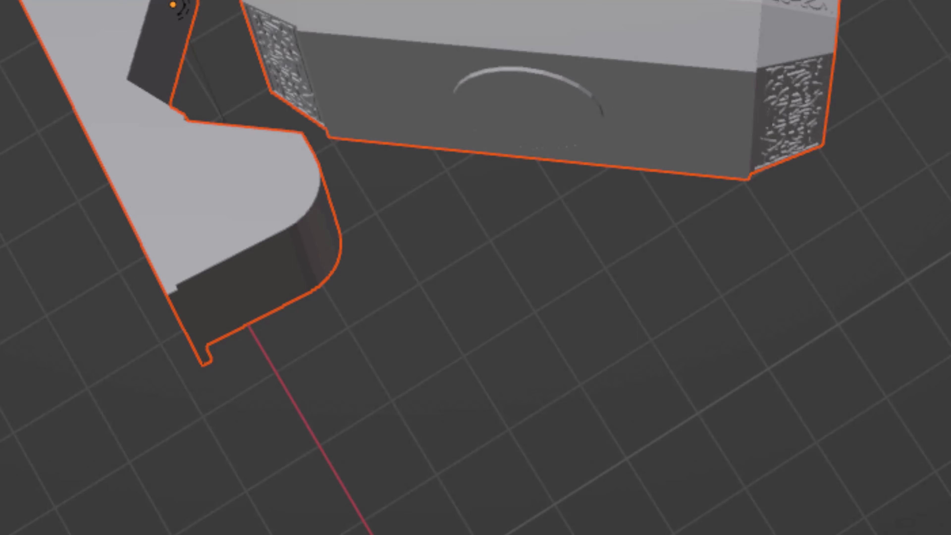
{"action": "key", "text": "alt+a"}
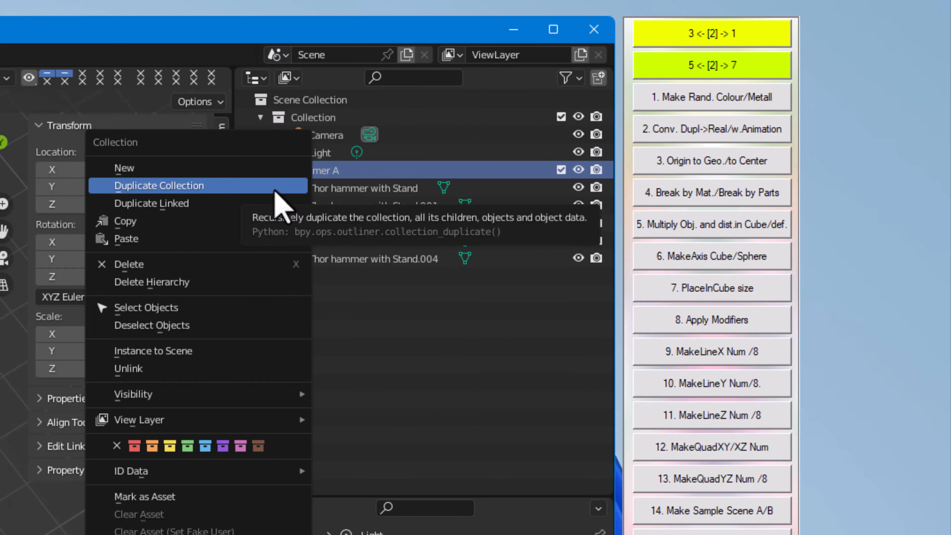
Duplicate the Hammer A collection and rename the copy Hammer B
{"action": "left_click", "coordinate": [248, 186]}
{"action": "double_click", "coordinate": [369, 277]}
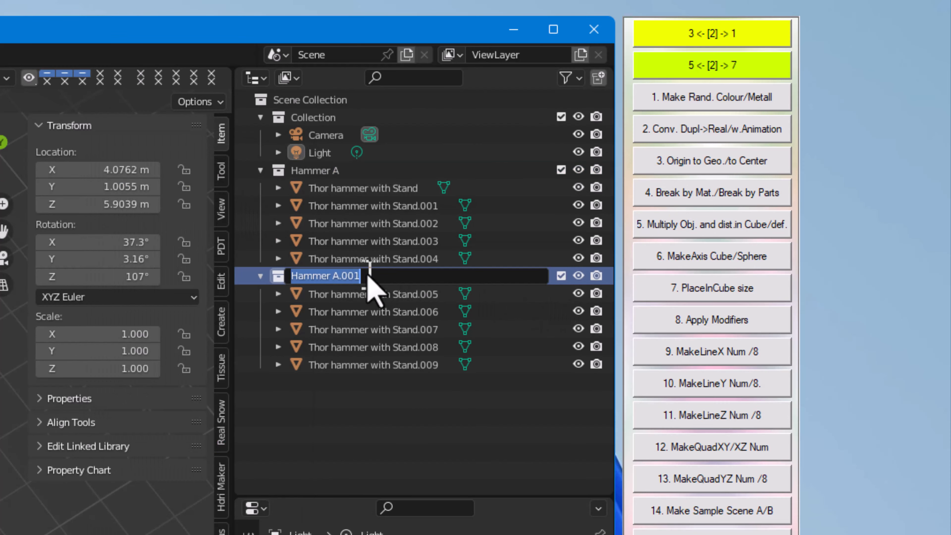
{"action": "left_click", "coordinate": [390, 280]}
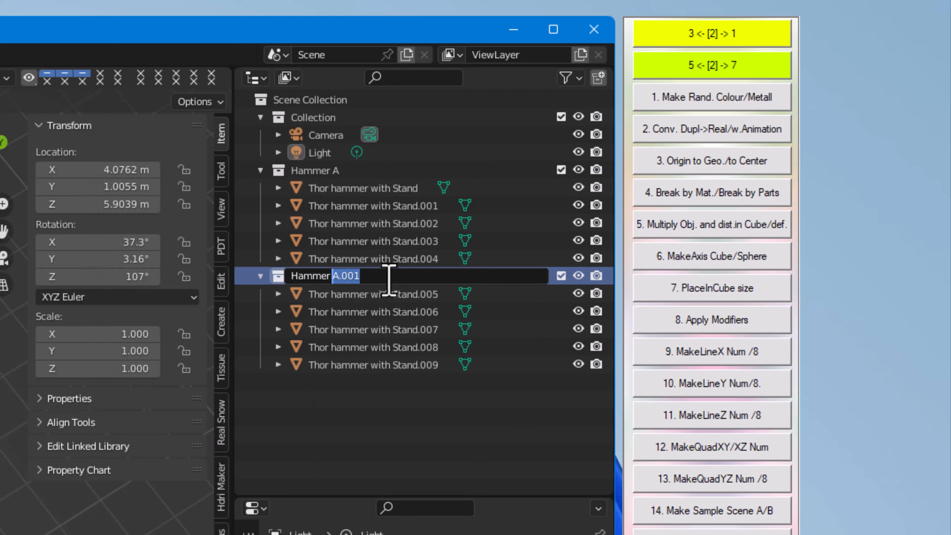
{"action": "type", "text": "B"}
{"action": "key", "text": "Return"}
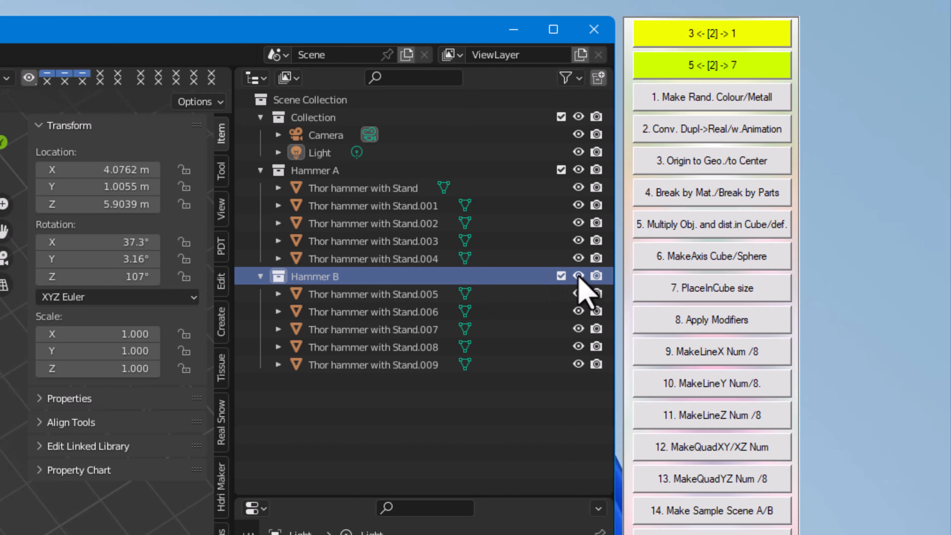
Toggle Hammer B's viewport visibility, render visibility and view-layer inclusion off and on, leaving the collection excluded from the view layer
{"action": "left_click", "coordinate": [579, 276]}
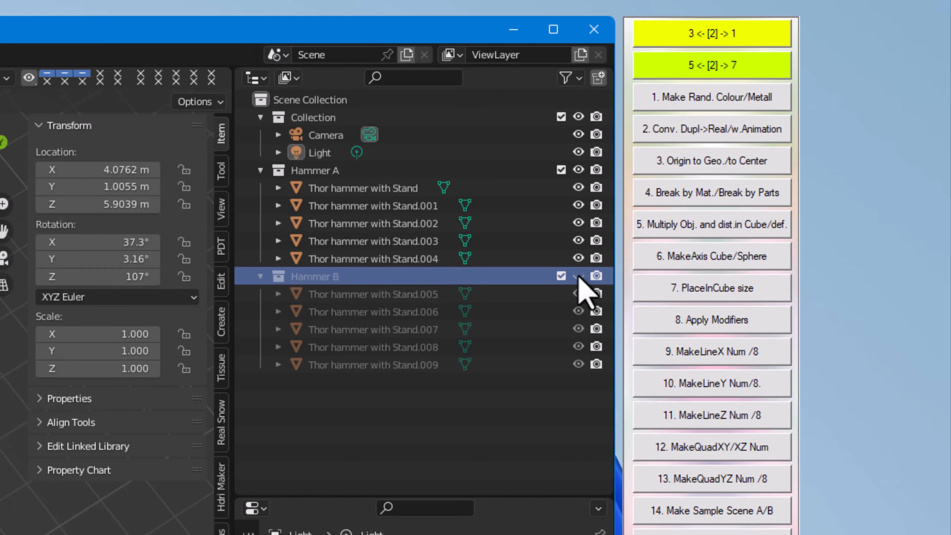
{"action": "left_click", "coordinate": [596, 276]}
{"action": "left_click", "coordinate": [561, 277]}
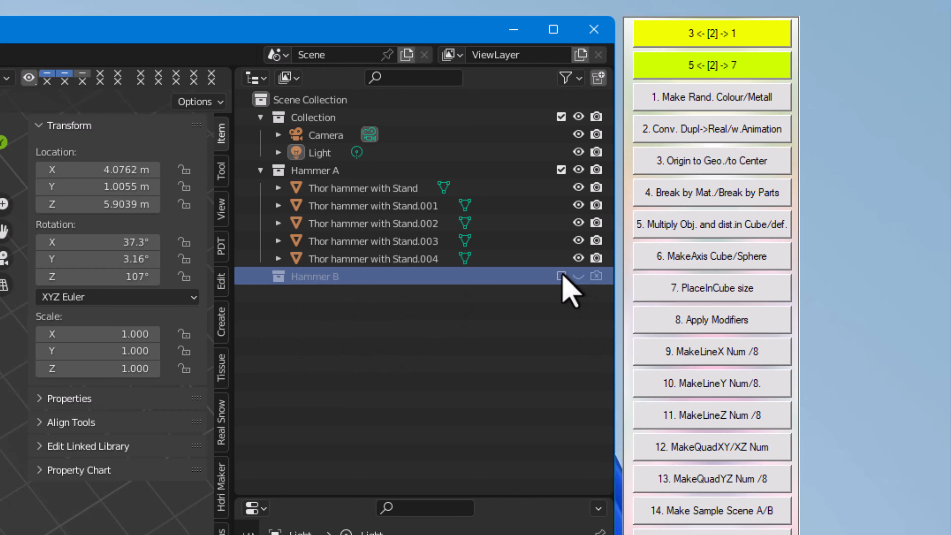
{"action": "left_click", "coordinate": [561, 276]}
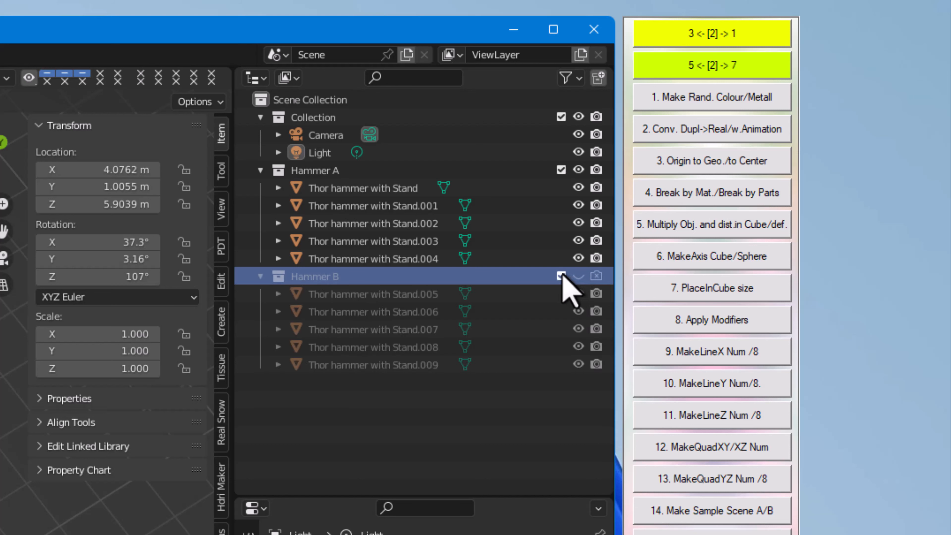
{"action": "left_click", "coordinate": [579, 277]}
{"action": "left_click", "coordinate": [597, 276]}
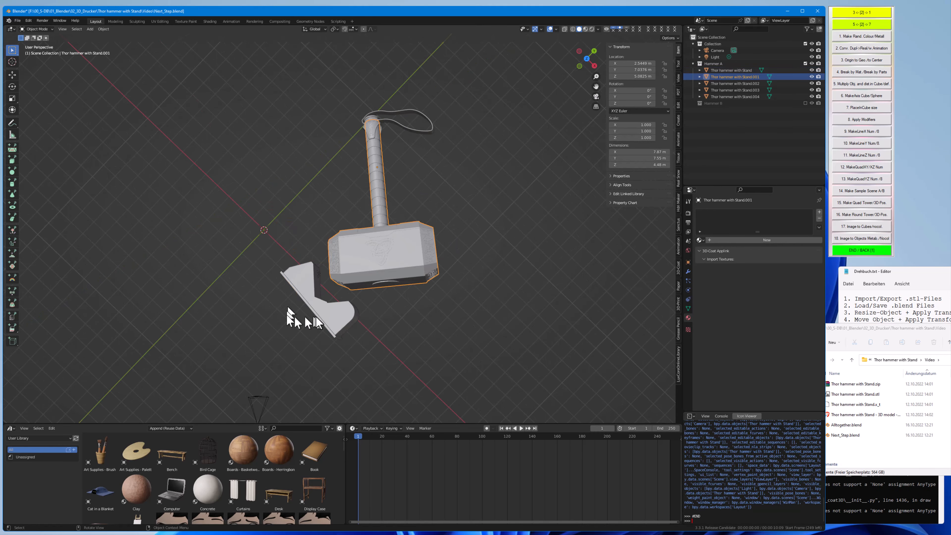
Select the stand and the hammer in turn with the Move tool active to check where their origins are
{"action": "left_click", "coordinate": [325, 313]}
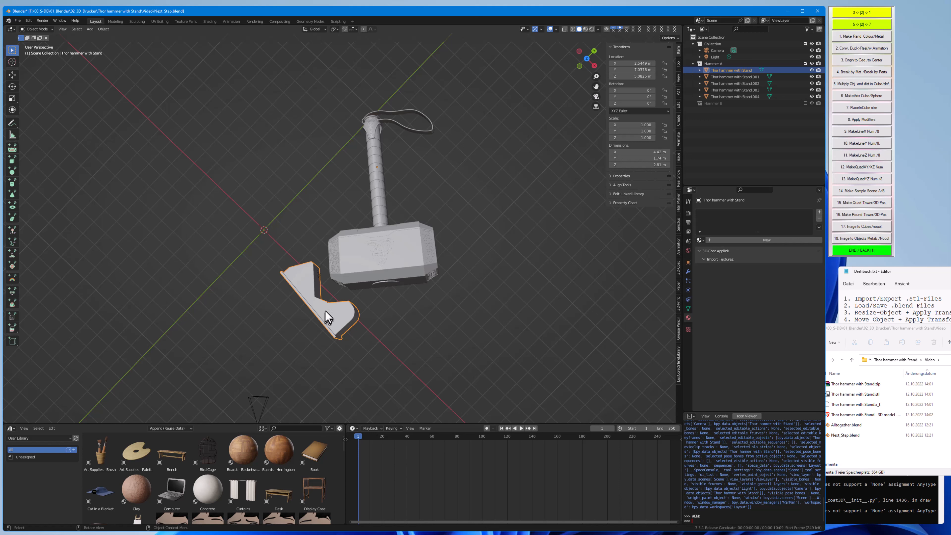
{"action": "left_click", "coordinate": [16, 74]}
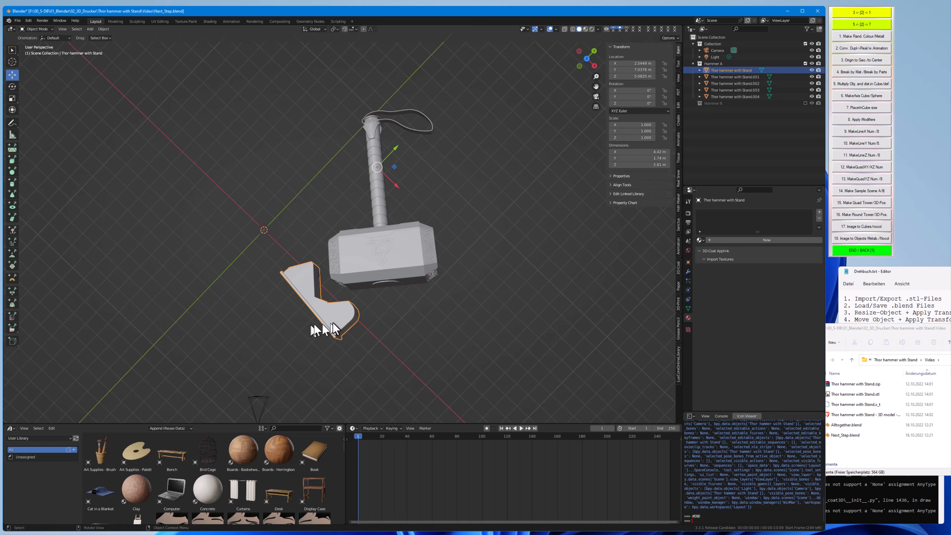
{"action": "left_click", "coordinate": [369, 255]}
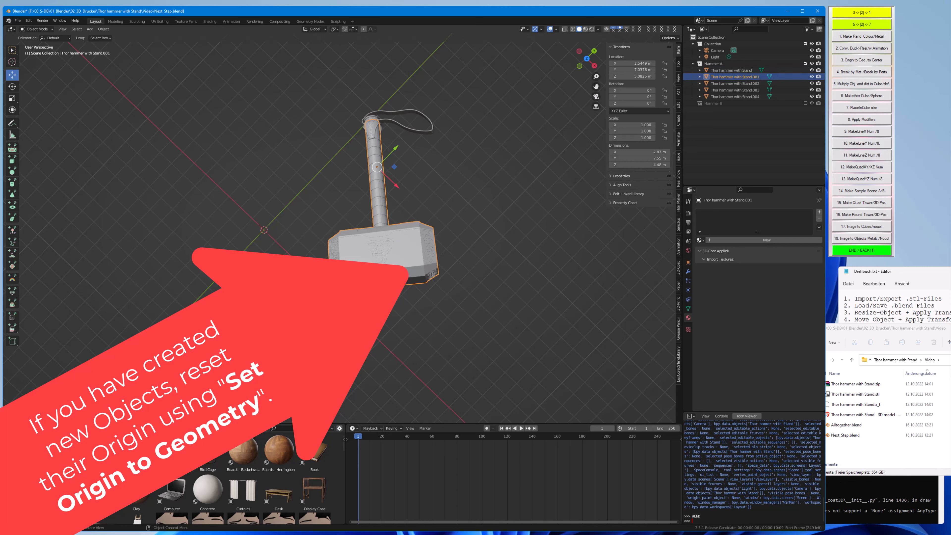
Rename the stand object to Stand and set its origin to its geometry
{"action": "left_click", "coordinate": [329, 308]}
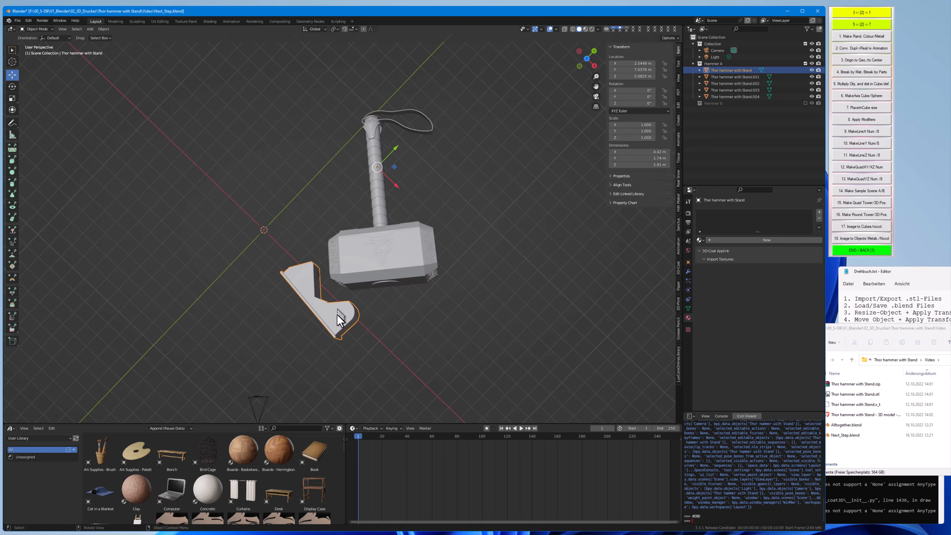
{"action": "double_click", "coordinate": [746, 70]}
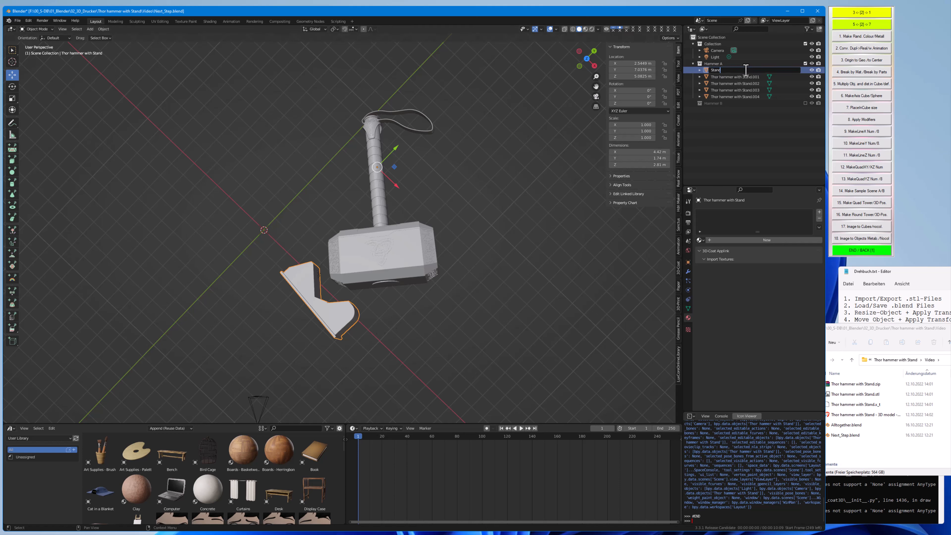
{"action": "type", "text": "Stand"}
{"action": "key", "text": "Return"}
{"action": "left_click", "coordinate": [103, 29]}
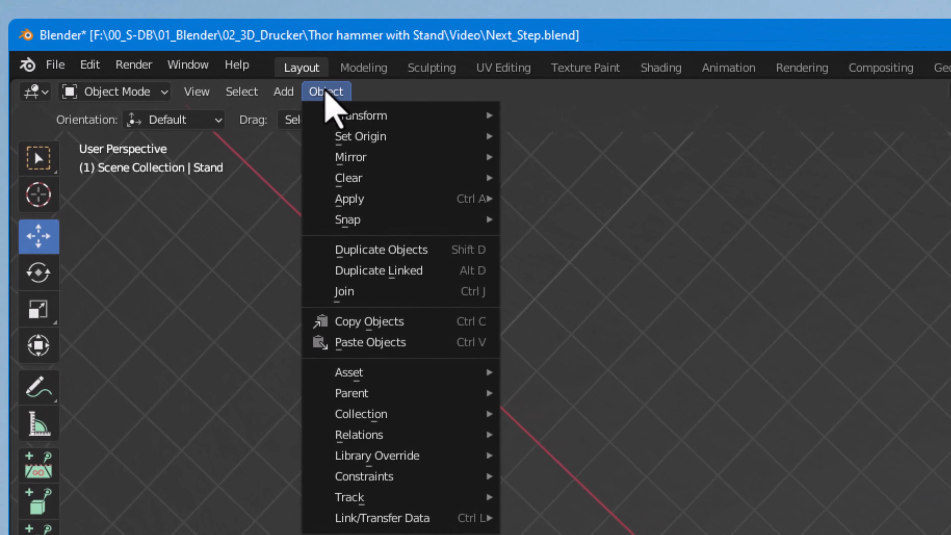
{"action": "mouse_move", "coordinate": [392, 137]}
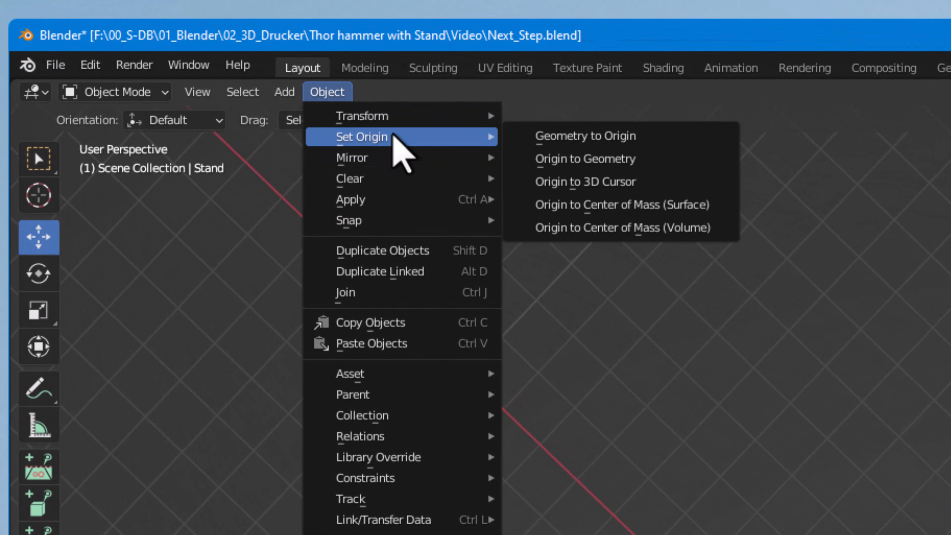
{"action": "left_click", "coordinate": [618, 160]}
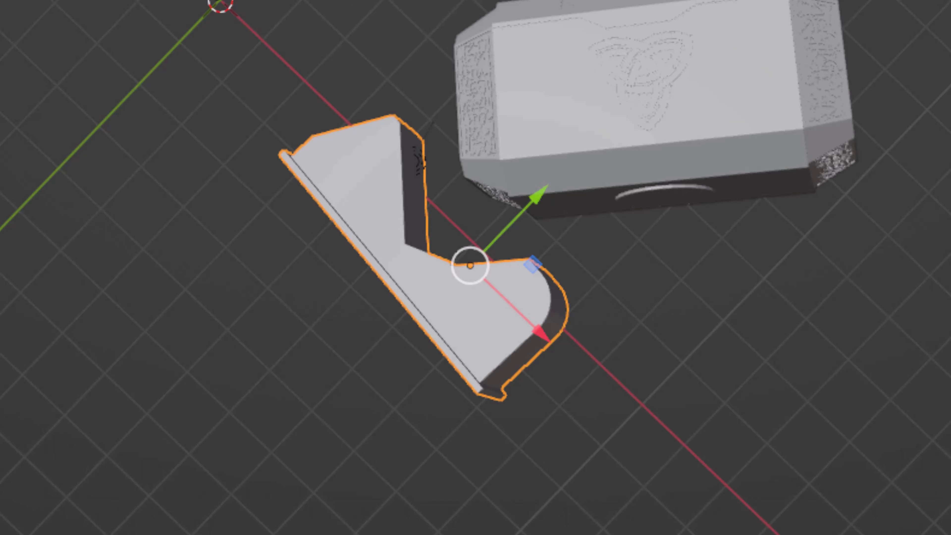
Set the hammer object's origin to its geometry and rename the object to Hammer
{"action": "left_click", "coordinate": [648, 81]}
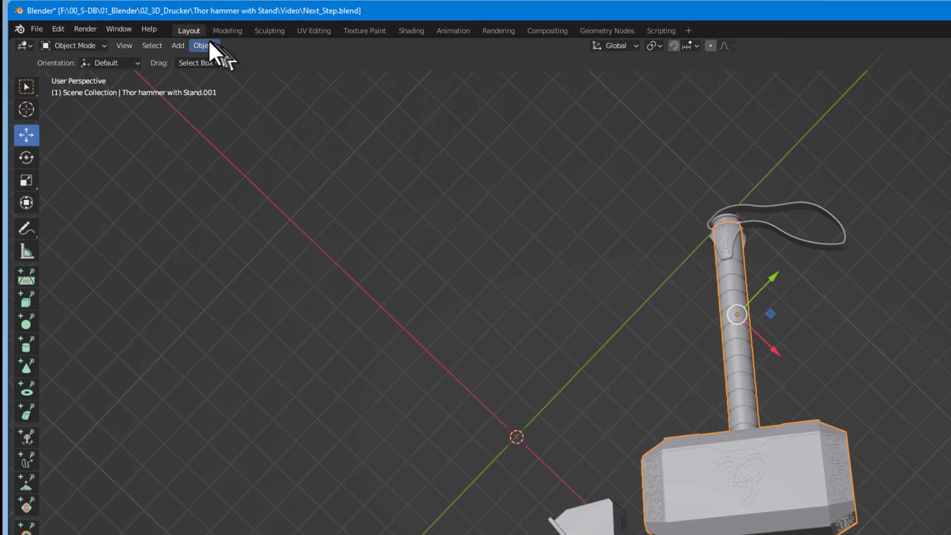
{"action": "left_click", "coordinate": [205, 45]}
{"action": "mouse_move", "coordinate": [251, 77]}
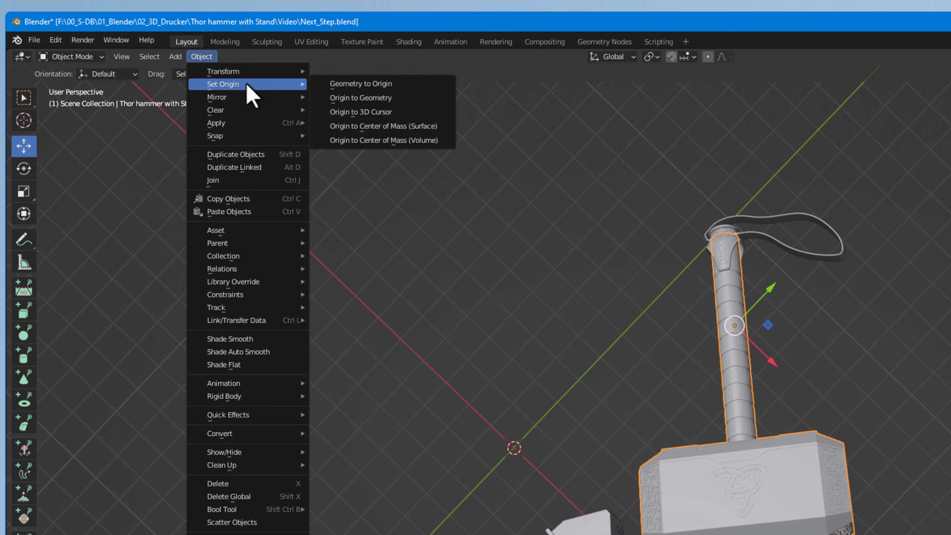
{"action": "left_click", "coordinate": [373, 98]}
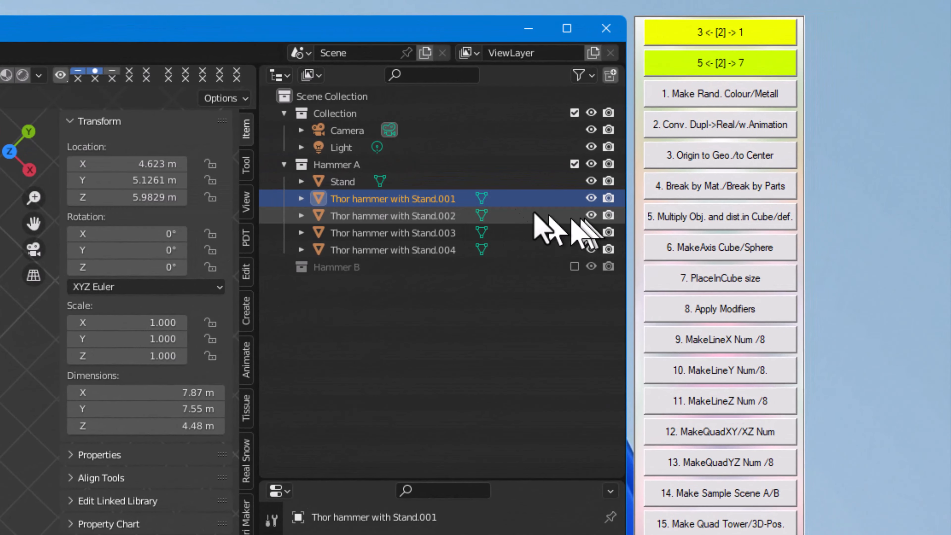
{"action": "double_click", "coordinate": [449, 198]}
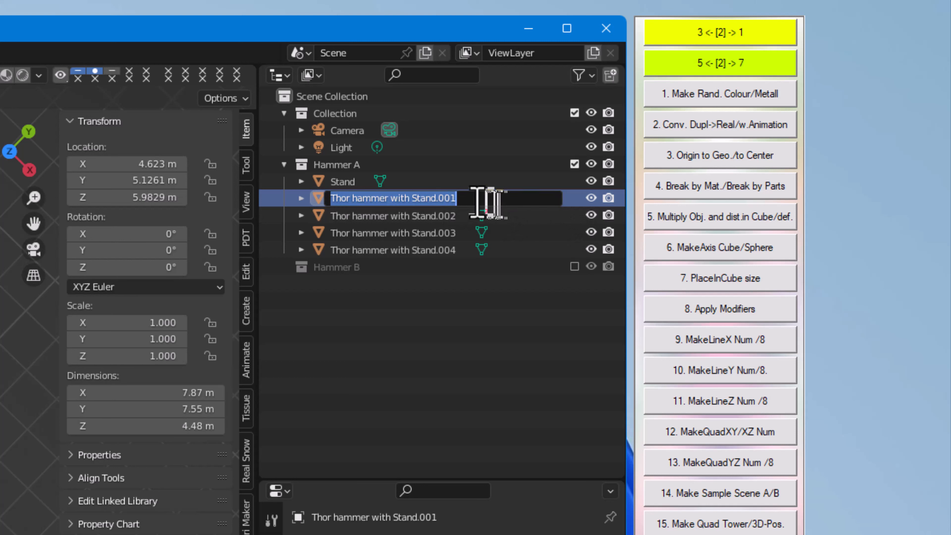
{"action": "type", "text": "Hammer"}
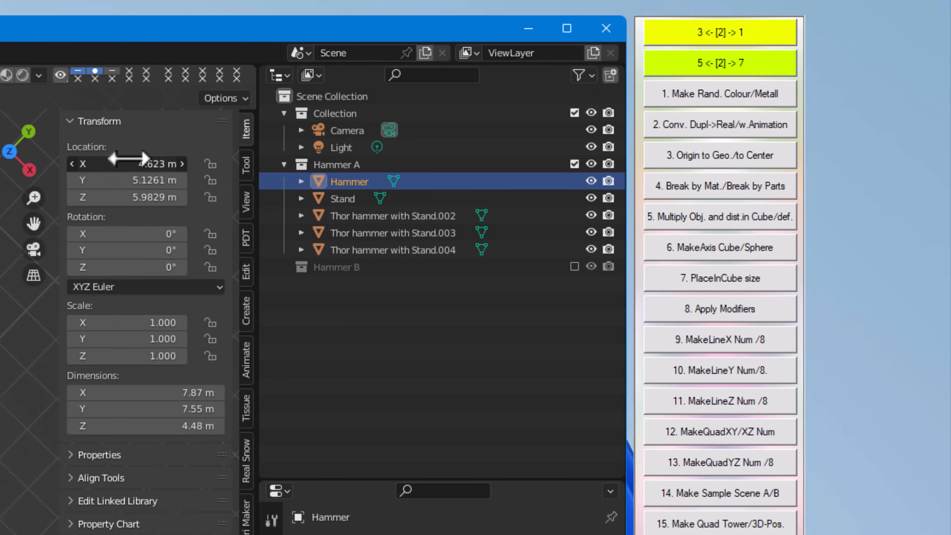
Set the Hammer's X, Y and Z location to 0 m
{"action": "left_click_drag", "start_coordinate": [129, 159], "coordinate": [130, 197]}
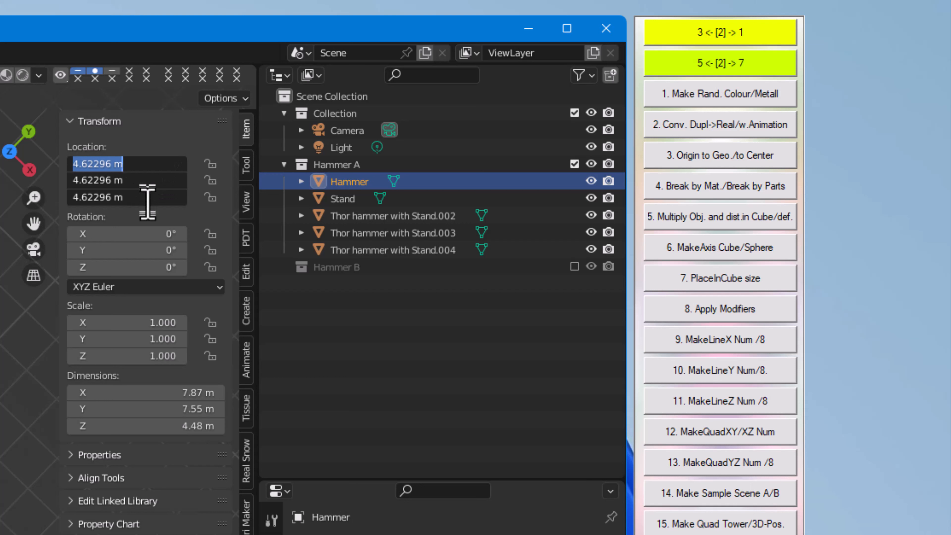
{"action": "type", "text": "0"}
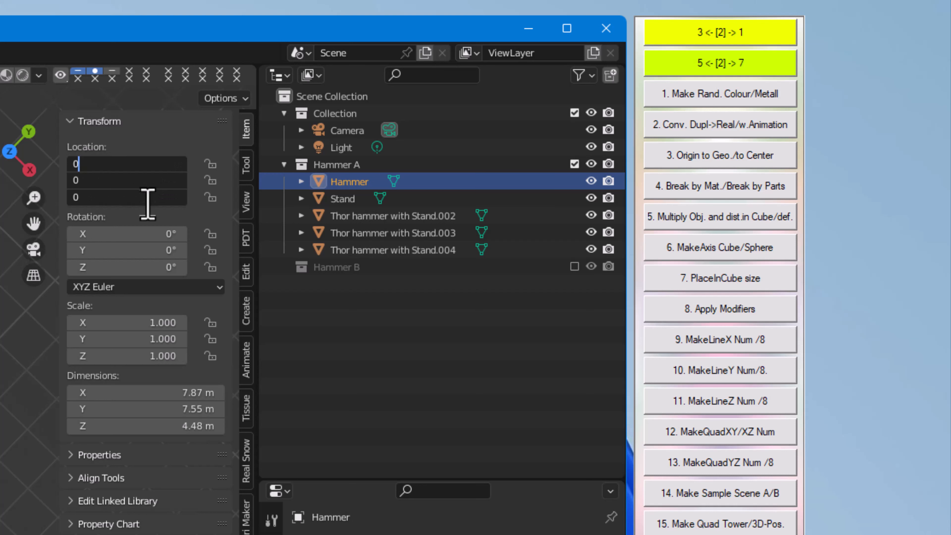
{"action": "key", "text": "Return"}
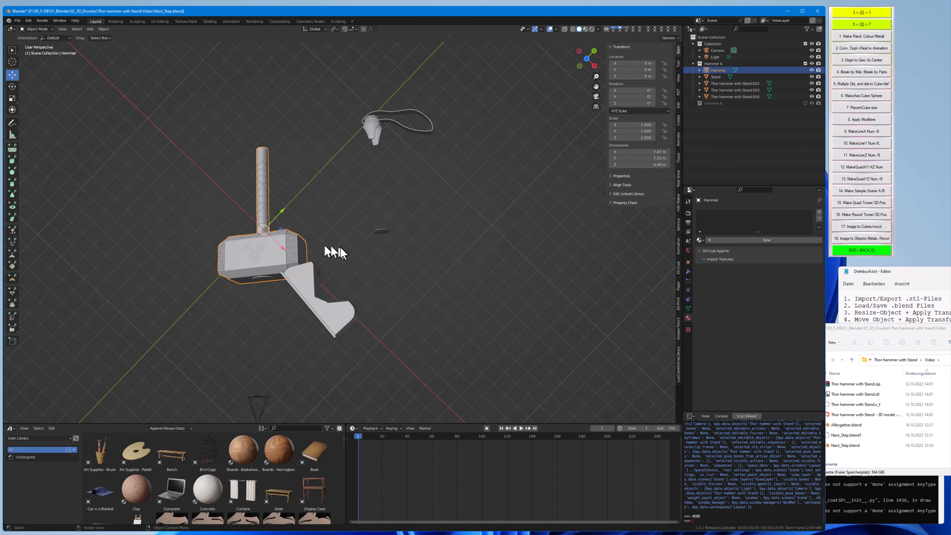
Move the file explorer window off the notes, and apply All Transforms to the Hammer
{"action": "left_click_drag", "start_coordinate": [875, 331], "coordinate": [927, 320]}
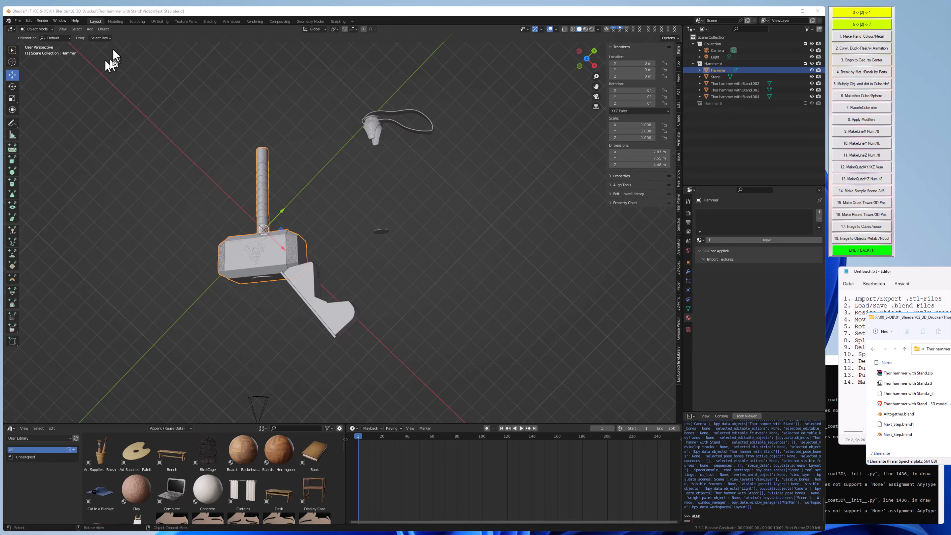
{"action": "left_click", "coordinate": [104, 30]}
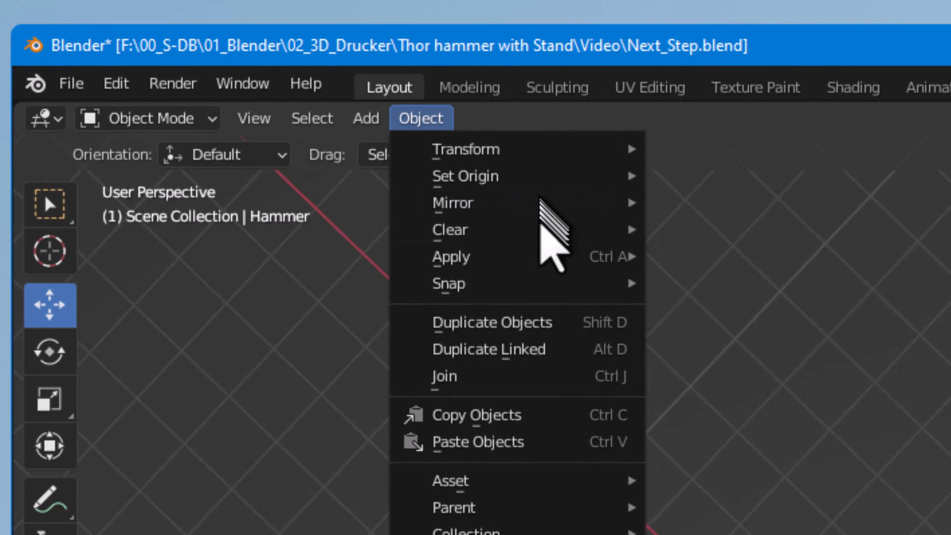
{"action": "mouse_move", "coordinate": [133, 63]}
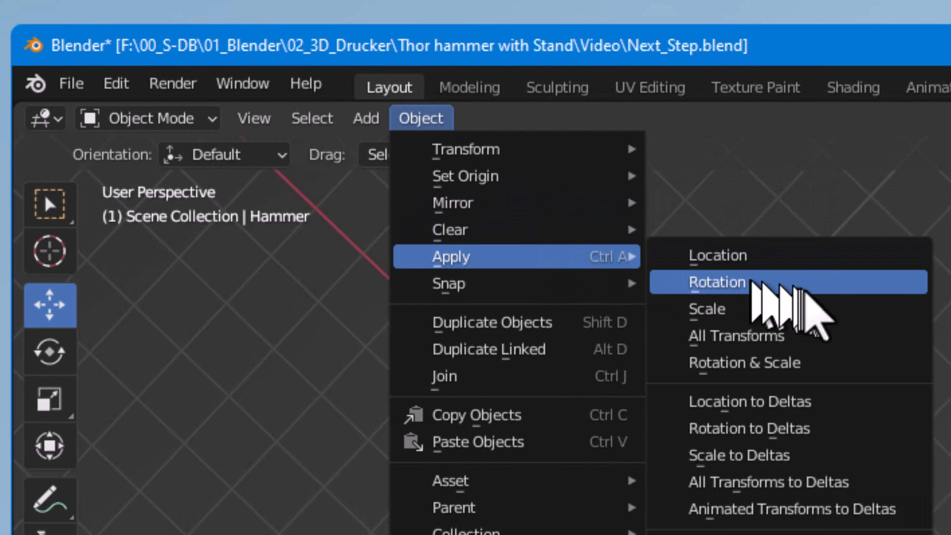
{"action": "left_click", "coordinate": [827, 339]}
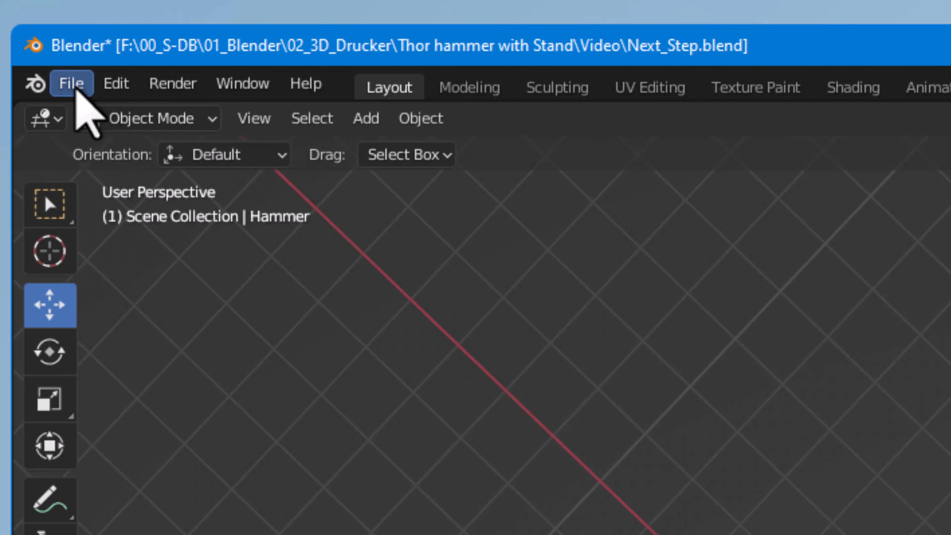
Open the STL export dialog for the Hammer
{"action": "left_click", "coordinate": [71, 83]}
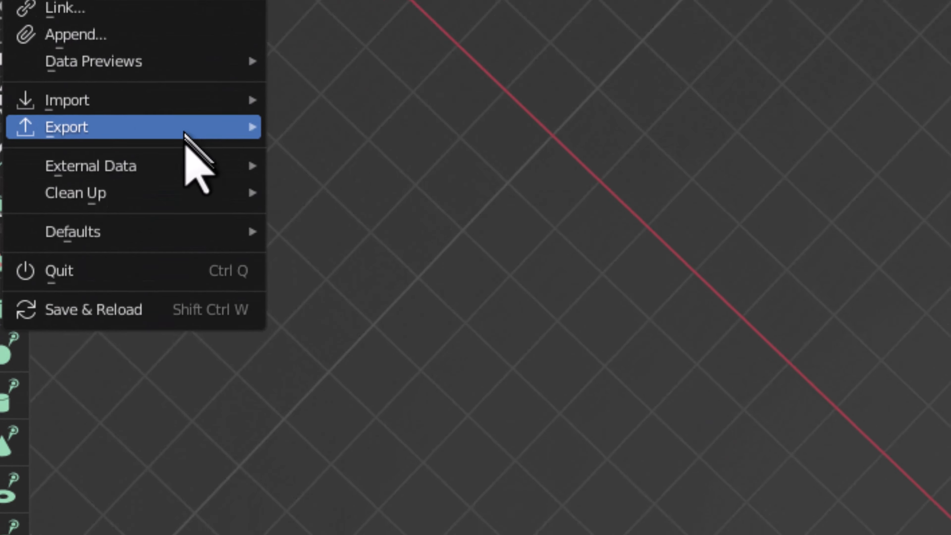
{"action": "mouse_move", "coordinate": [235, 480]}
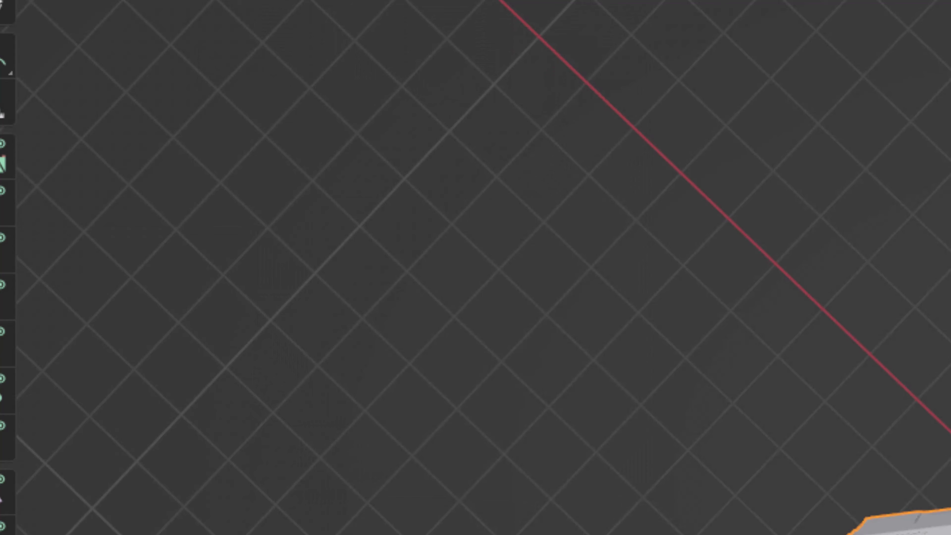
{"action": "left_click", "coordinate": [19, 0]}
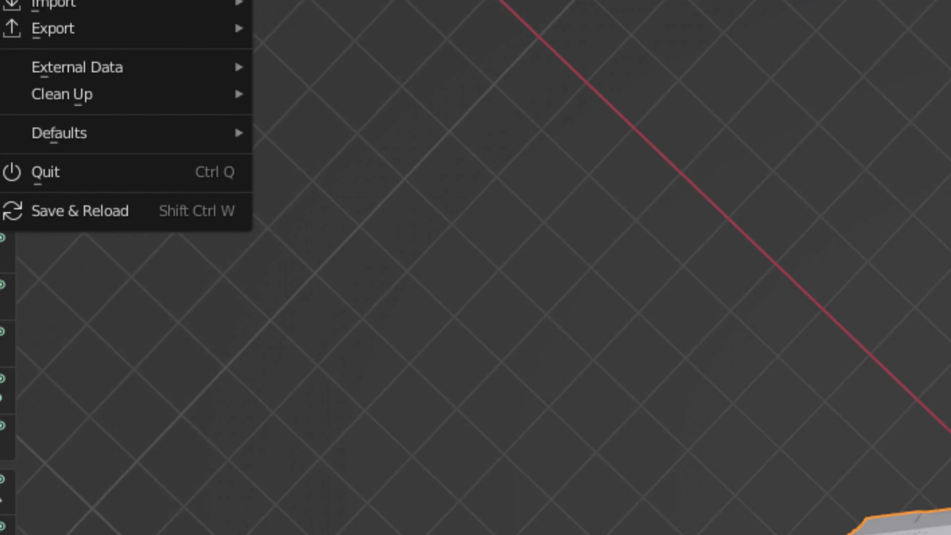
{"action": "mouse_move", "coordinate": [172, 30]}
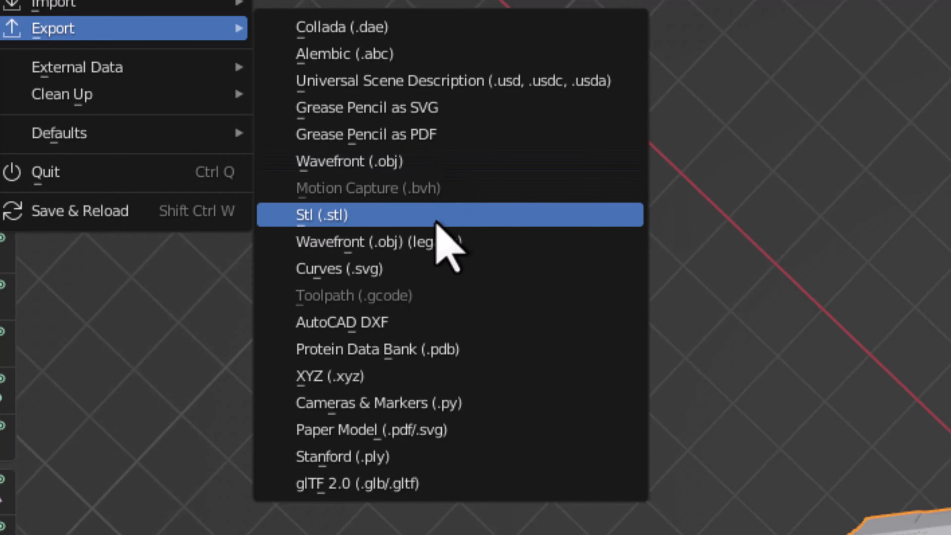
{"action": "left_click", "coordinate": [436, 222]}
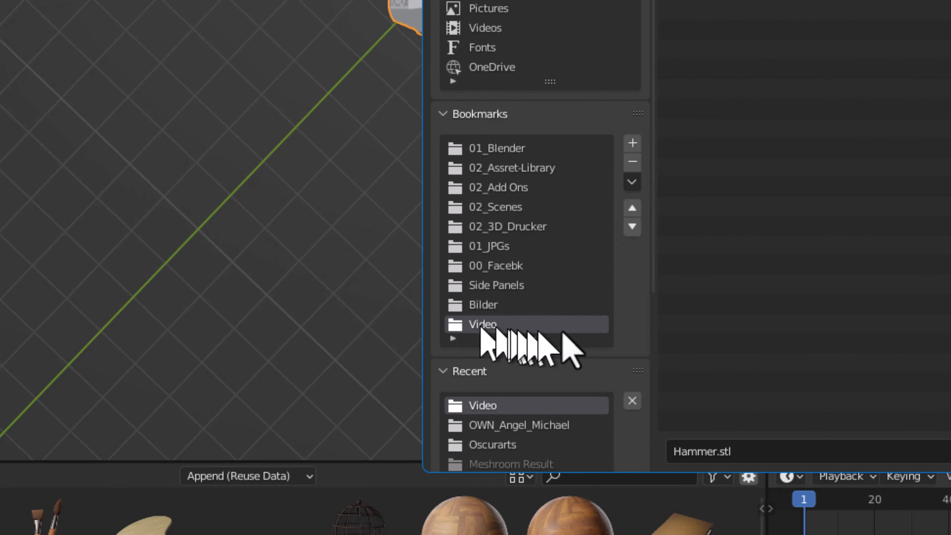
Move the Video folder bookmark to the first place in the export dialog's bookmarks list
{"action": "left_click", "coordinate": [633, 208]}
{"action": "left_click", "coordinate": [633, 209]}
{"action": "left_click", "coordinate": [632, 208]}
{"action": "left_click", "coordinate": [632, 209]}
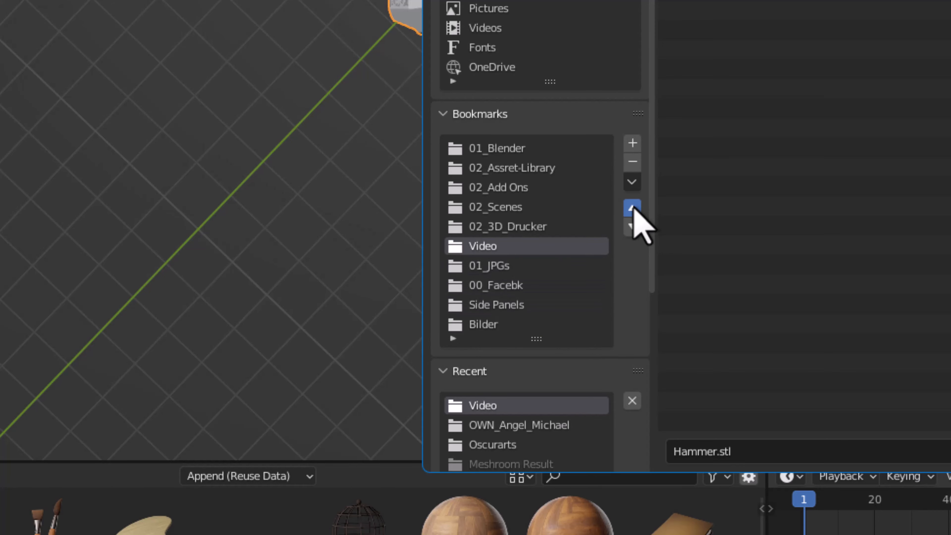
{"action": "left_click", "coordinate": [632, 208]}
{"action": "left_click", "coordinate": [632, 208]}
{"action": "left_click", "coordinate": [632, 208]}
{"action": "left_click", "coordinate": [632, 208]}
{"action": "left_click", "coordinate": [632, 208]}
{"action": "left_click", "coordinate": [633, 208]}
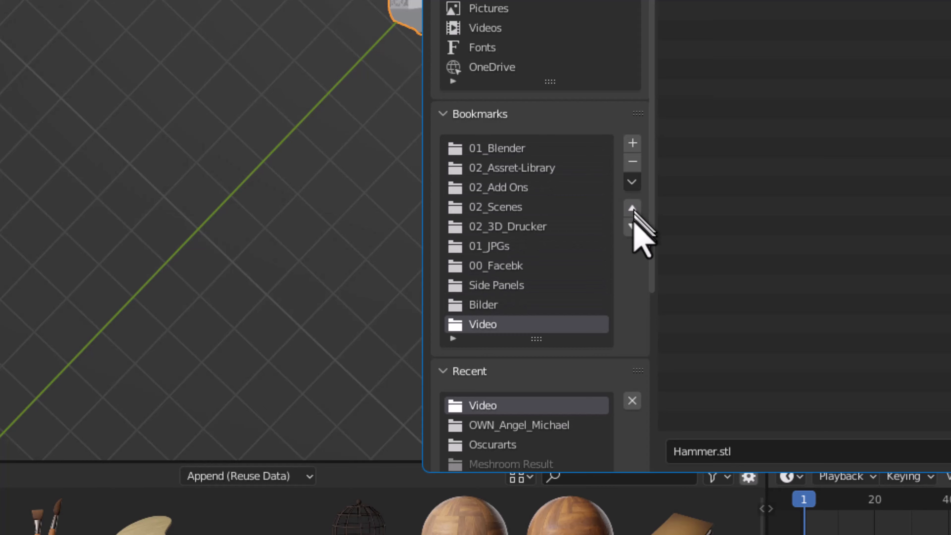
{"action": "left_click", "coordinate": [632, 209]}
{"action": "left_click", "coordinate": [633, 208]}
{"action": "left_click", "coordinate": [632, 208]}
{"action": "left_click", "coordinate": [632, 208]}
{"action": "left_click", "coordinate": [632, 209]}
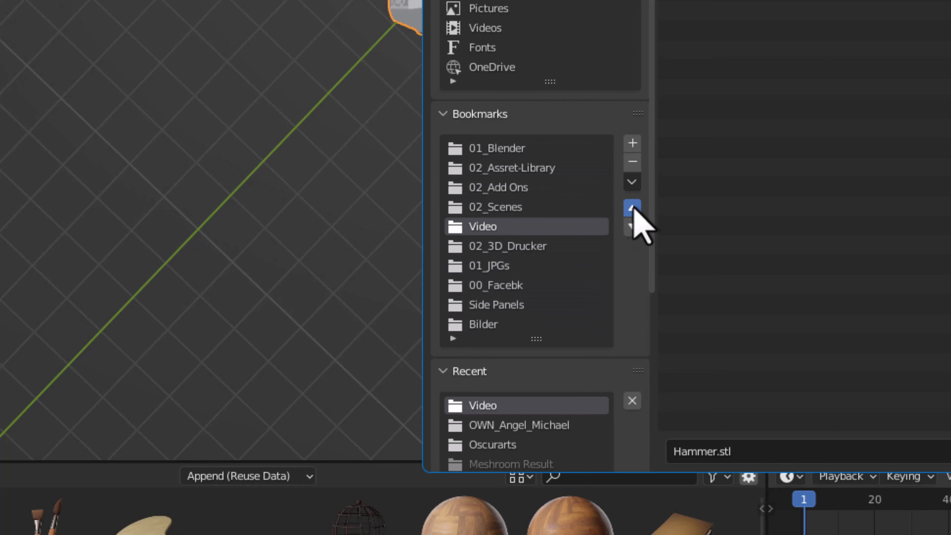
{"action": "left_click", "coordinate": [632, 208]}
{"action": "left_click", "coordinate": [632, 209]}
{"action": "left_click", "coordinate": [632, 208]}
{"action": "left_click", "coordinate": [632, 208]}
{"action": "left_click", "coordinate": [633, 208]}
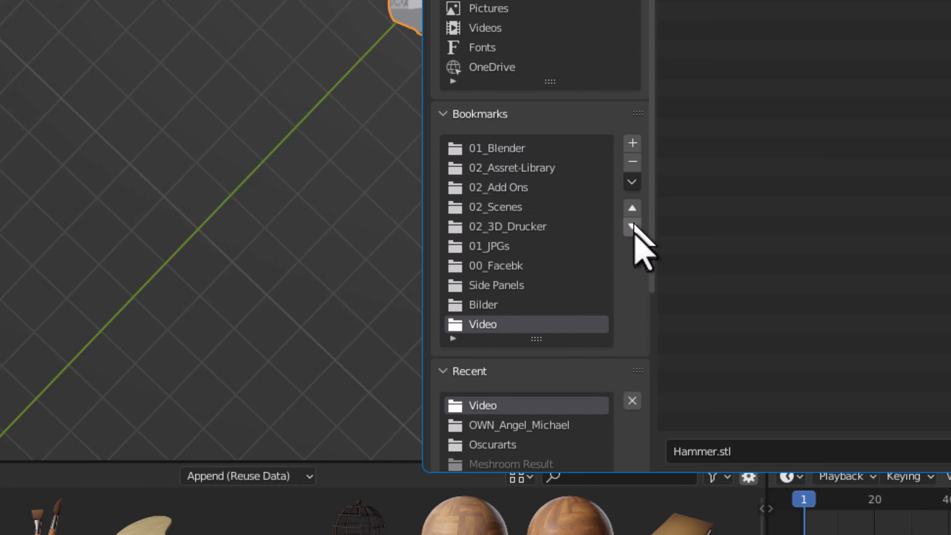
{"action": "left_click", "coordinate": [632, 226]}
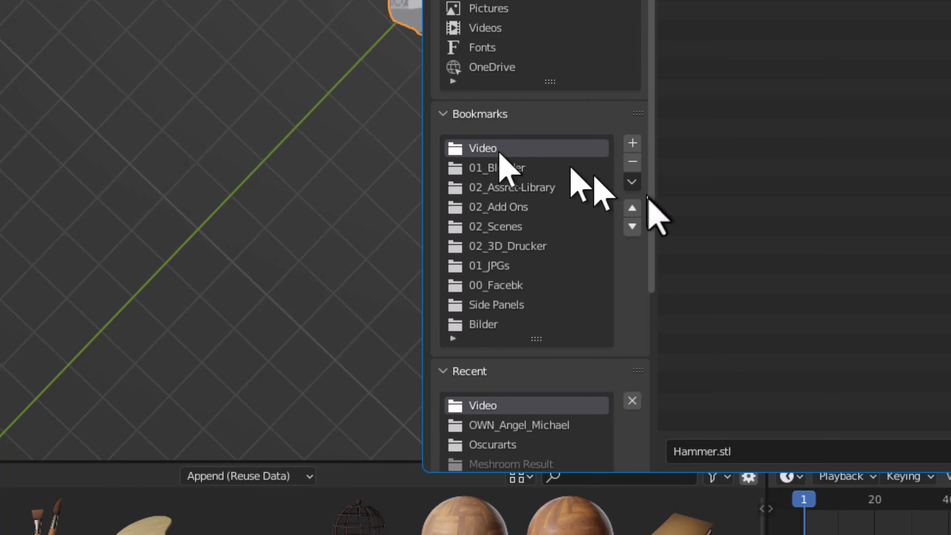
Export the Hammer as Hammer.stl into the Video folder, and move the file explorer window aside
{"action": "key", "text": "Return"}
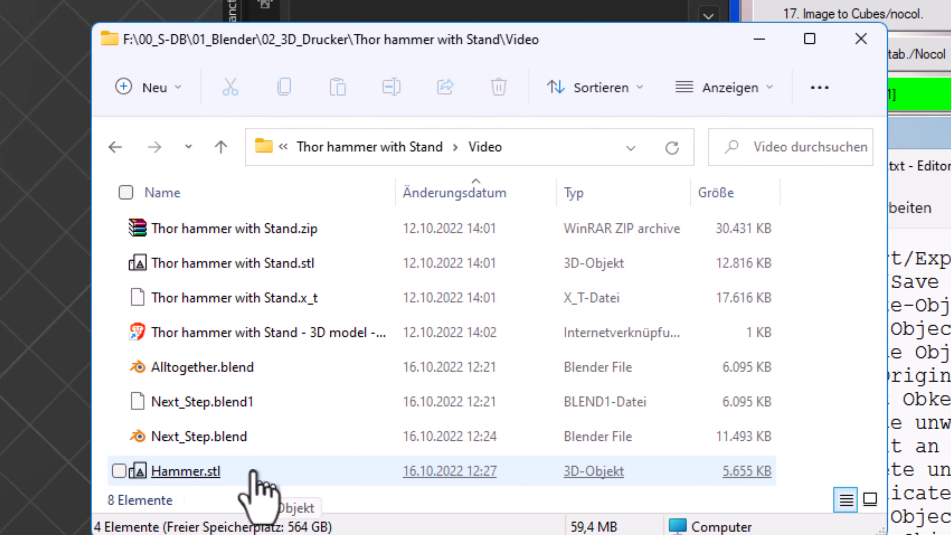
{"action": "left_click_drag", "start_coordinate": [318, 42], "coordinate": [847, 168]}
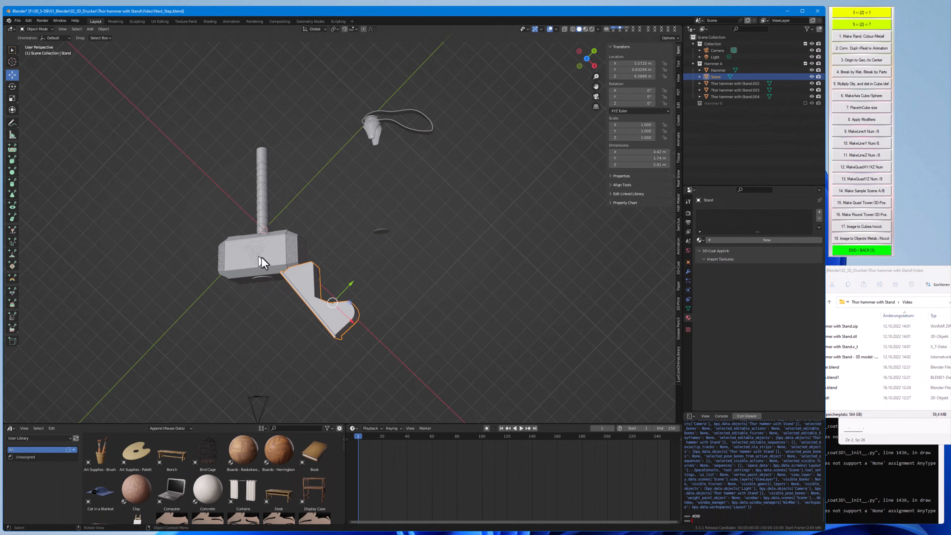
Hide the Hammer and set the Stand's X, Y and Z location to 0 m
{"action": "left_click", "coordinate": [260, 260]}
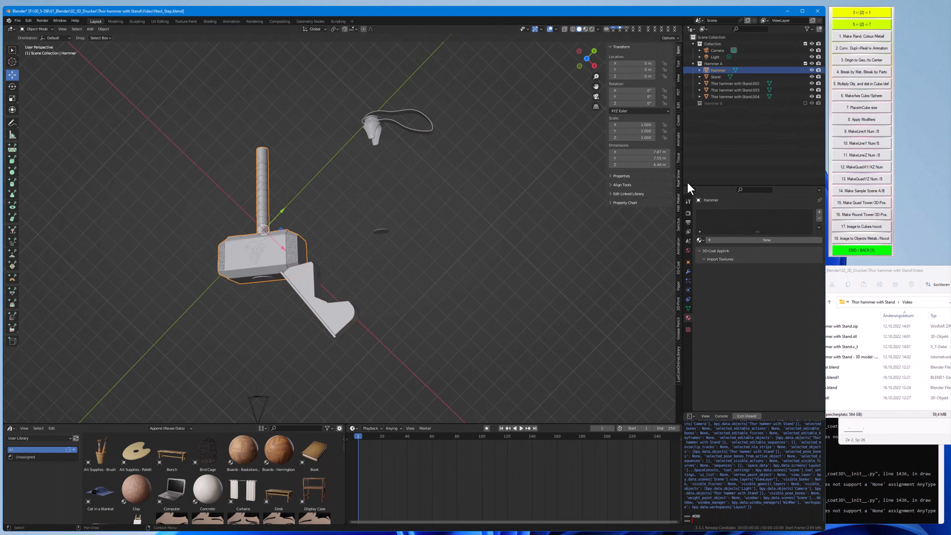
{"action": "left_click", "coordinate": [811, 70]}
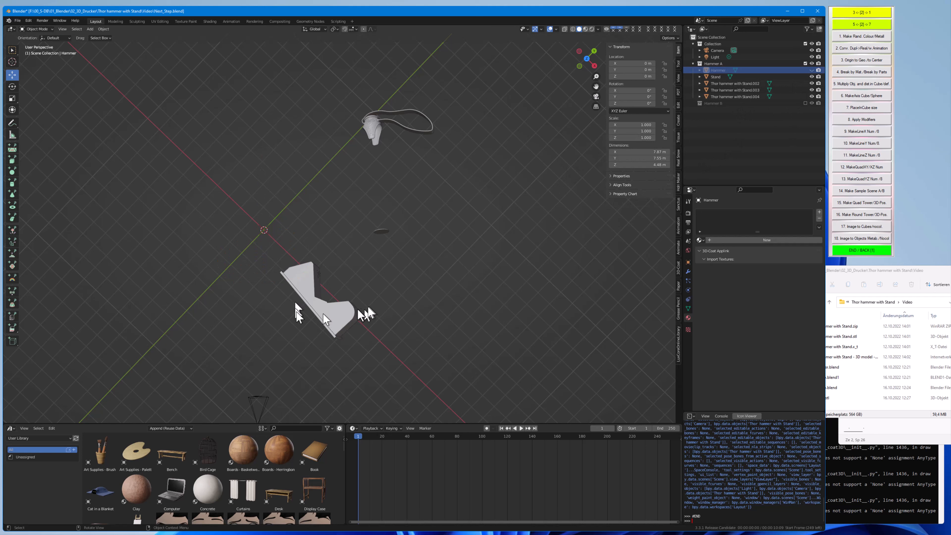
{"action": "left_click", "coordinate": [343, 319]}
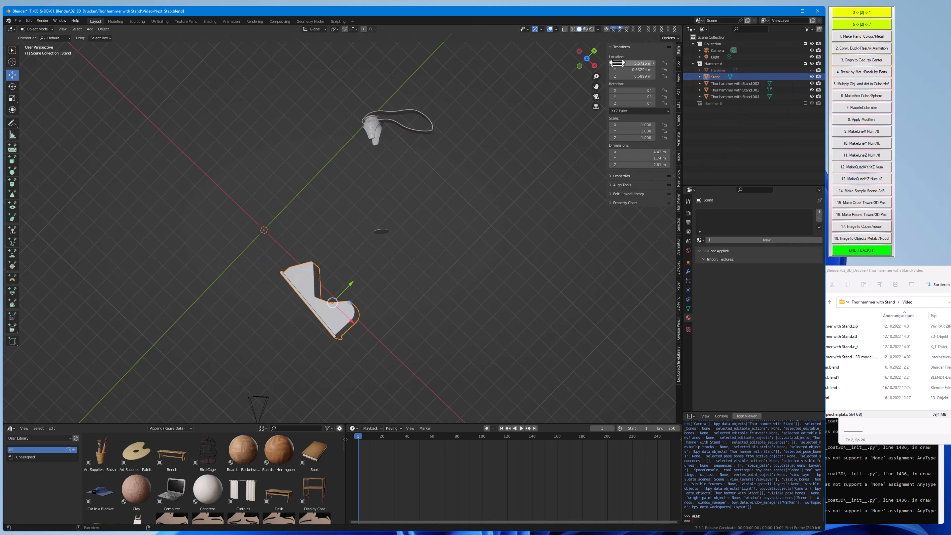
{"action": "left_click_drag", "start_coordinate": [625, 63], "coordinate": [626, 76]}
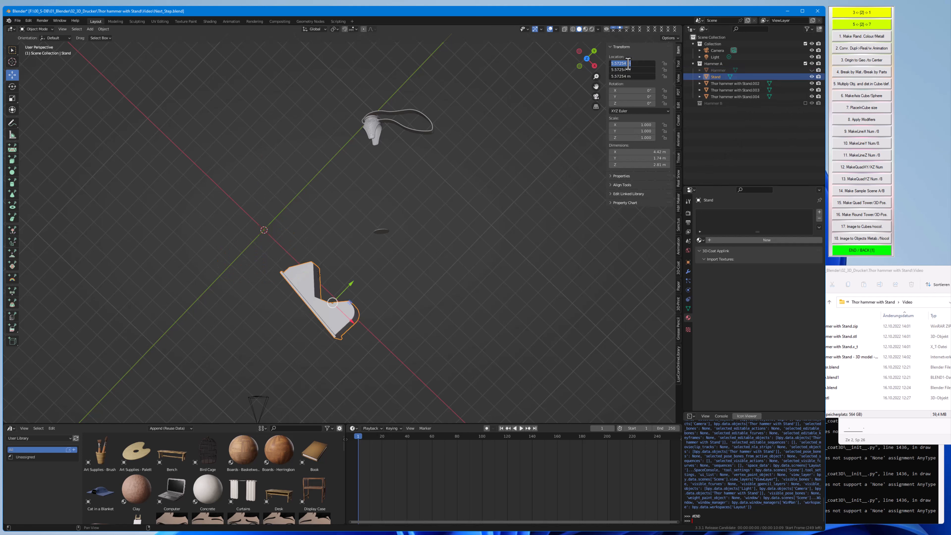
{"action": "type", "text": "0"}
{"action": "key", "text": "Return"}
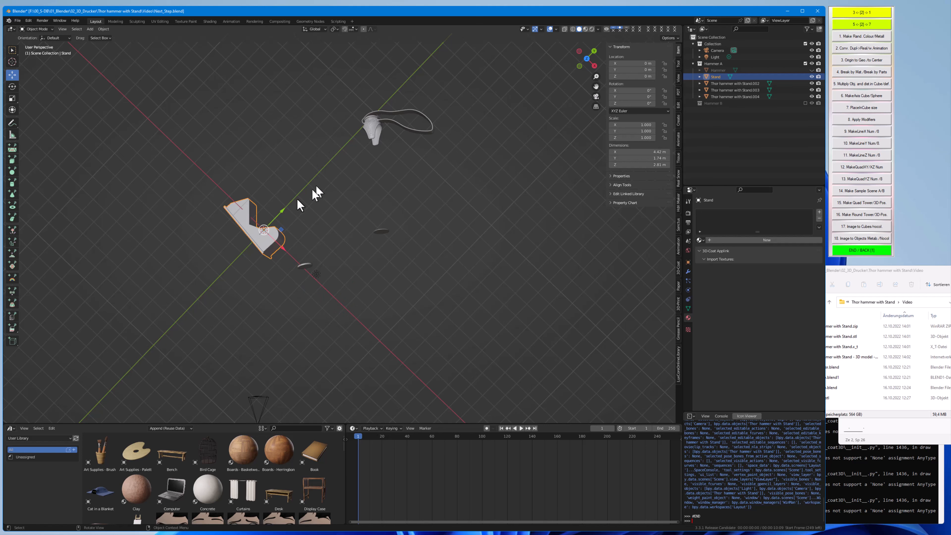
Try to move the Stand's geometry to its origin
{"action": "middle_click_drag", "start_coordinate": [241, 286], "coordinate": [202, 314]}
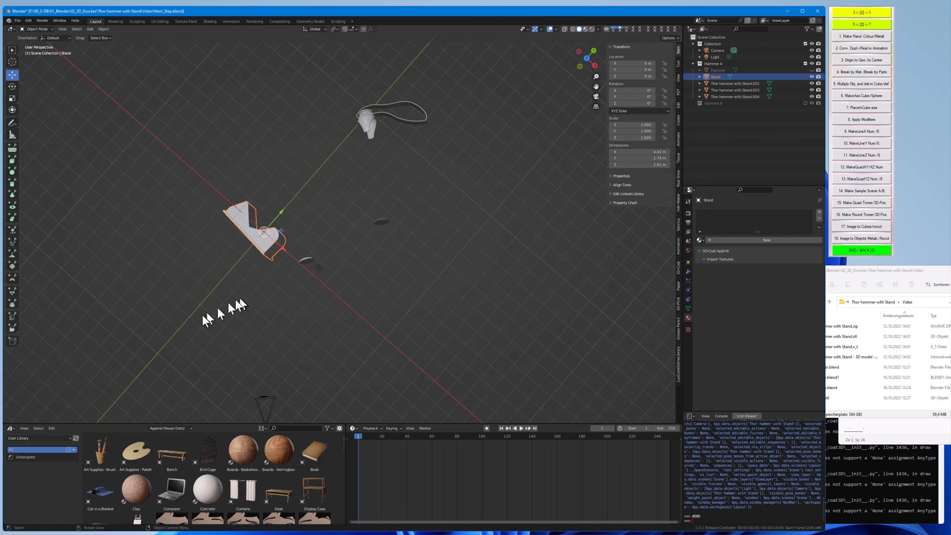
{"action": "left_click", "coordinate": [240, 314]}
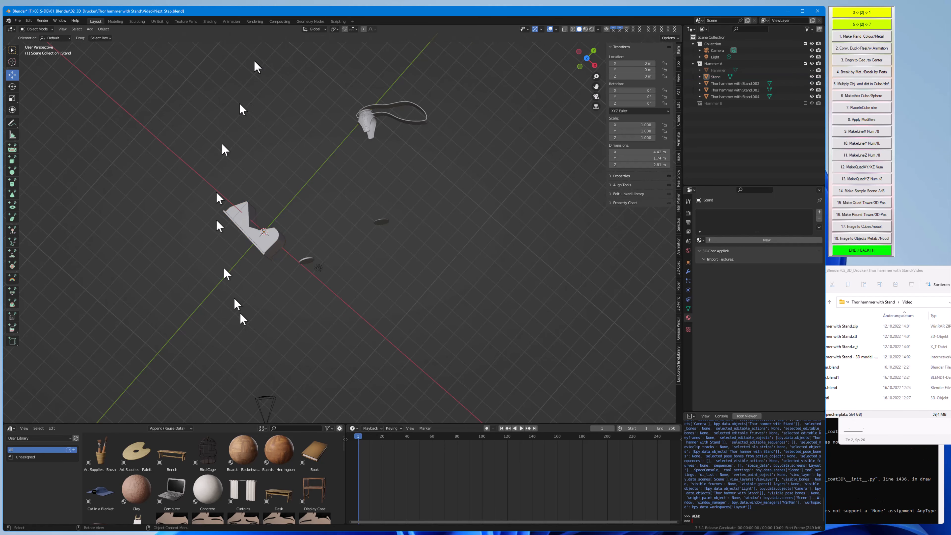
{"action": "left_click", "coordinate": [102, 29]}
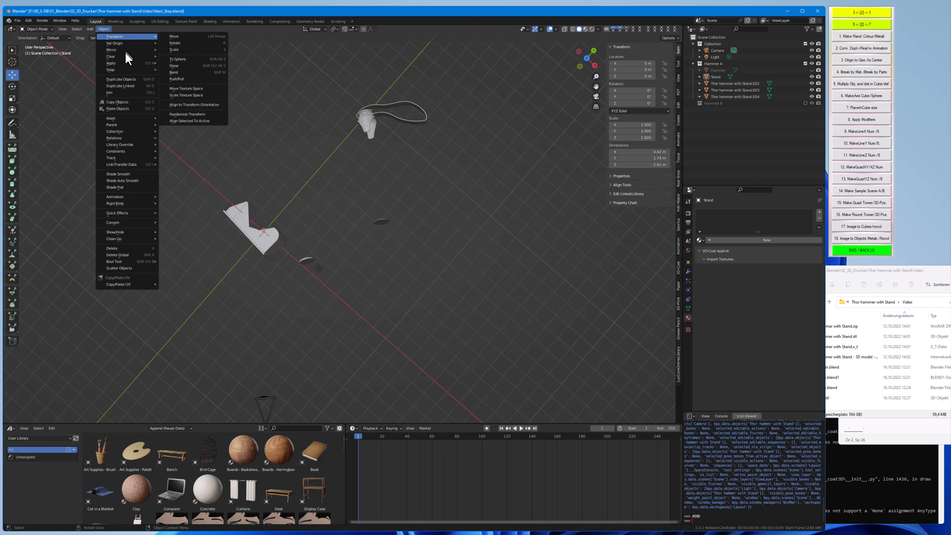
{"action": "mouse_move", "coordinate": [114, 43]}
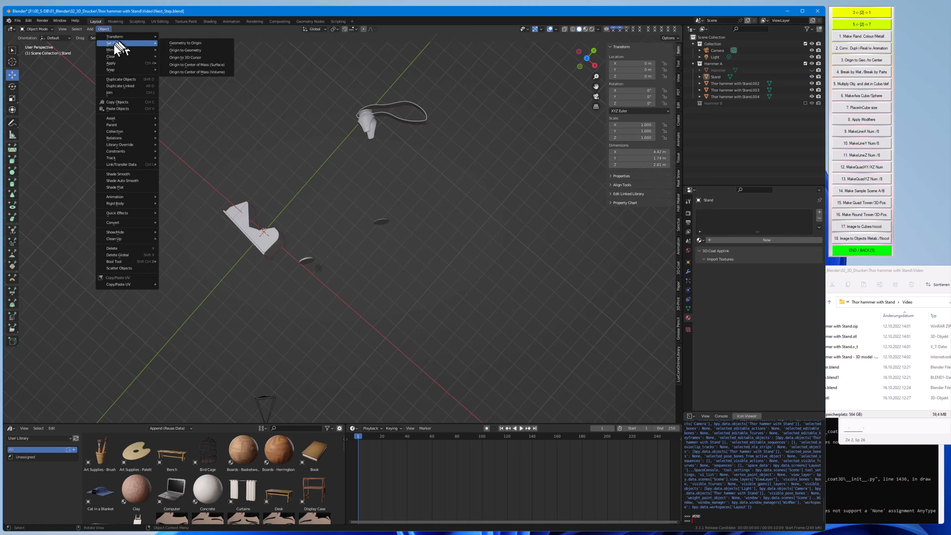
{"action": "left_click", "coordinate": [190, 43]}
Export only the selected Stand as an STL file named Stand in the Video folder
{"action": "left_click", "coordinate": [245, 228]}
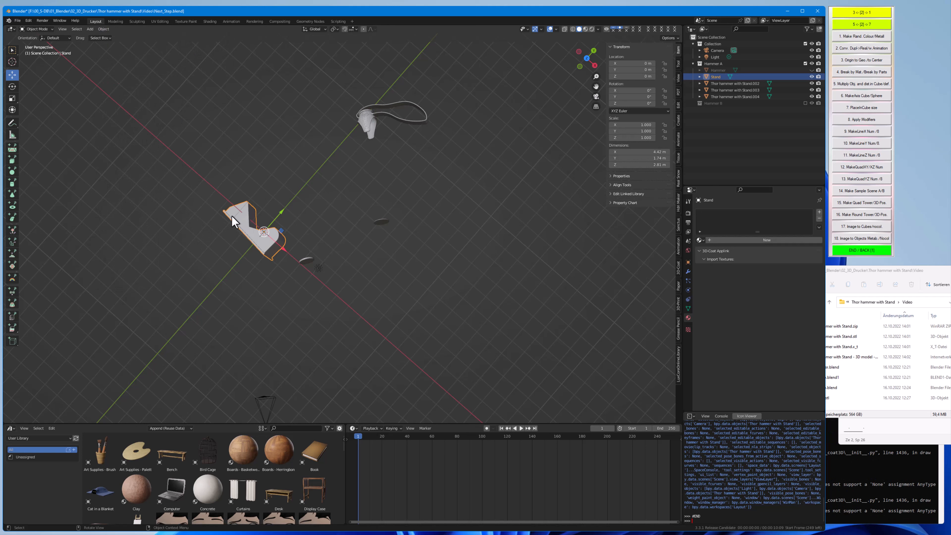
{"action": "left_click", "coordinate": [17, 21]}
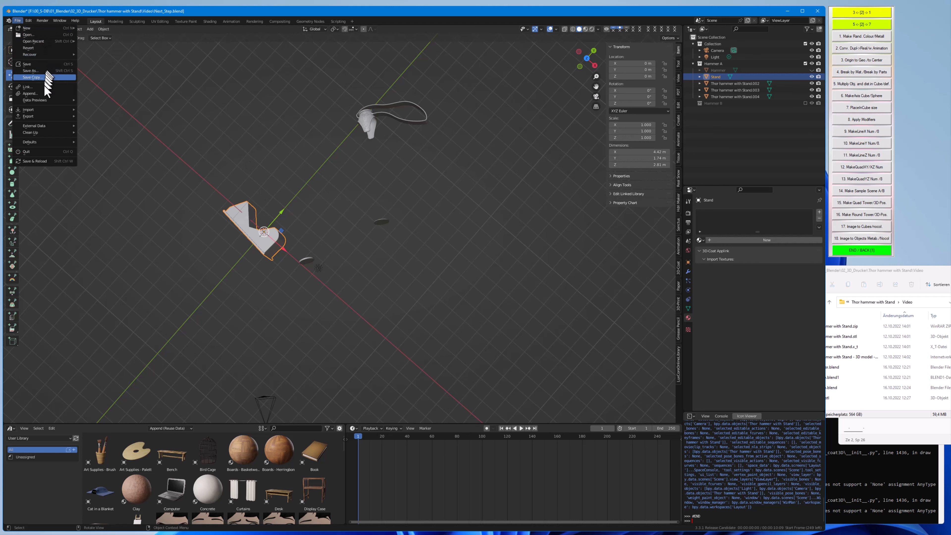
{"action": "mouse_move", "coordinate": [53, 109]}
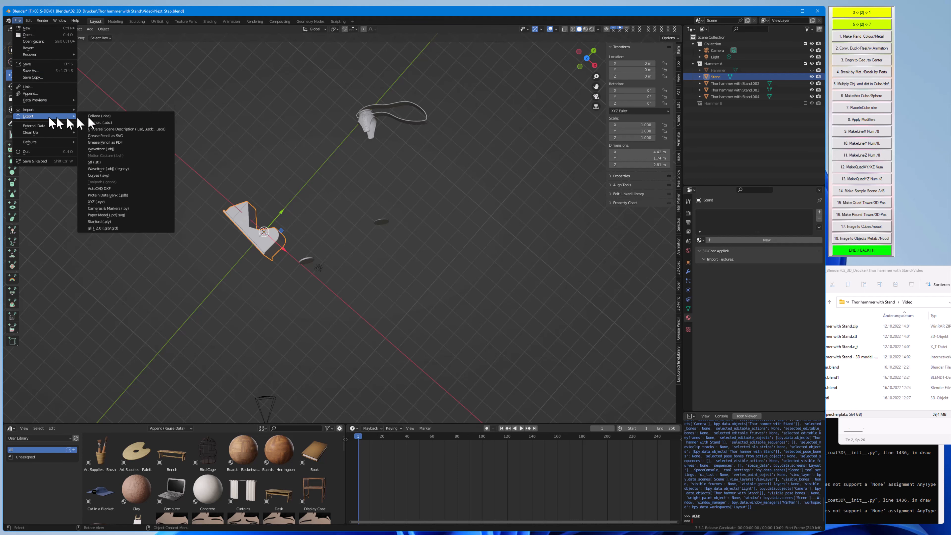
{"action": "left_click", "coordinate": [106, 162]}
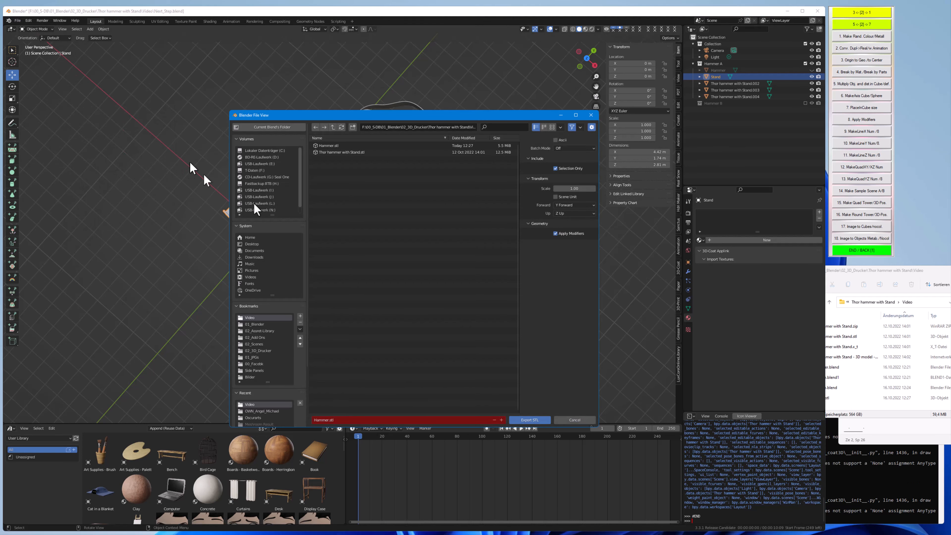
{"action": "left_click", "coordinate": [345, 420]}
{"action": "type", "text": "Stand"}
{"action": "left_click", "coordinate": [556, 168]}
{"action": "left_click", "coordinate": [532, 420]}
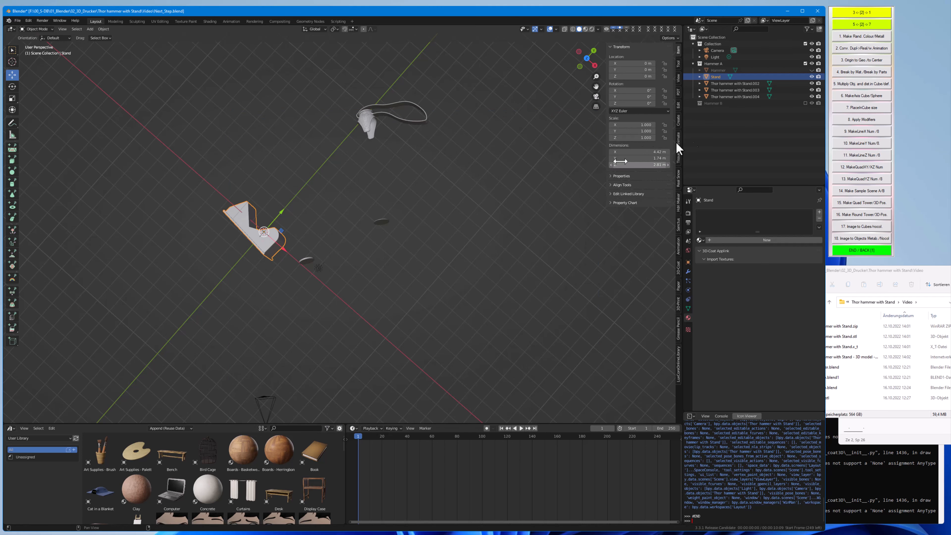
Hide the Stand and rename the part with the strap loop, Thor hammer with Stand.003, to Top
{"action": "left_click", "coordinate": [812, 76]}
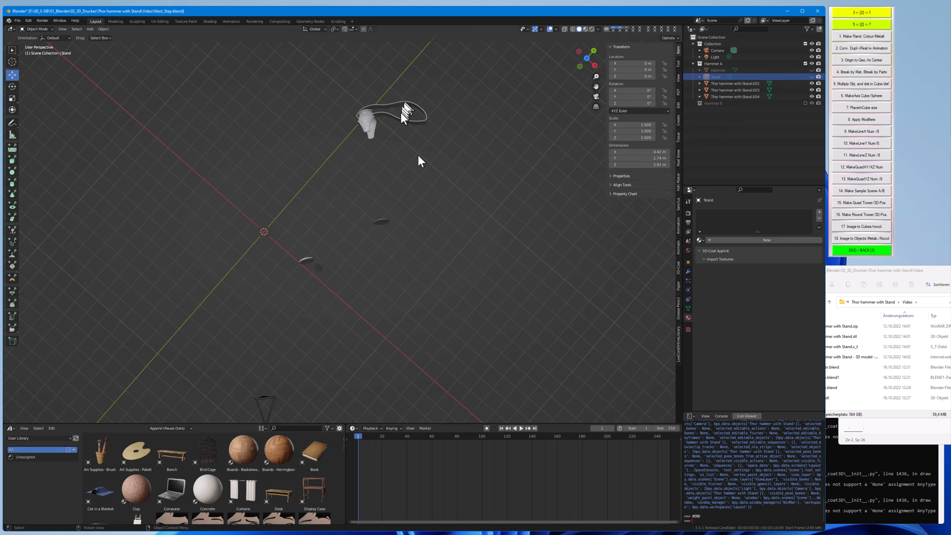
{"action": "left_click", "coordinate": [370, 125]}
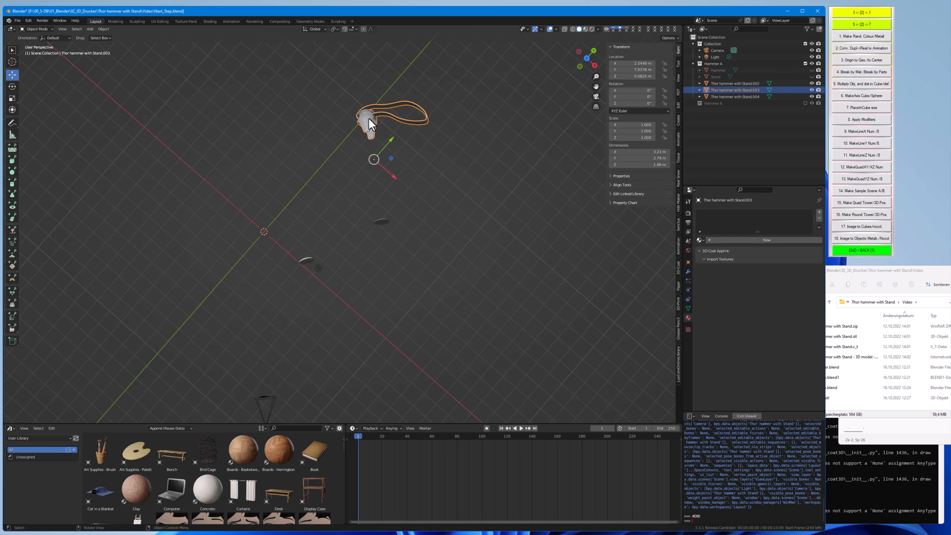
{"action": "double_click", "coordinate": [736, 91]}
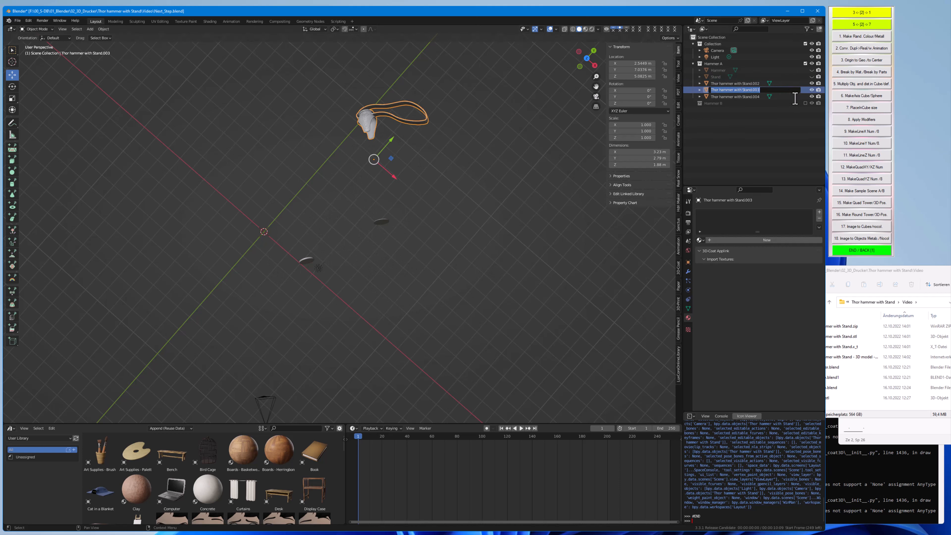
{"action": "type", "text": "Top"}
{"action": "key", "text": "Return"}
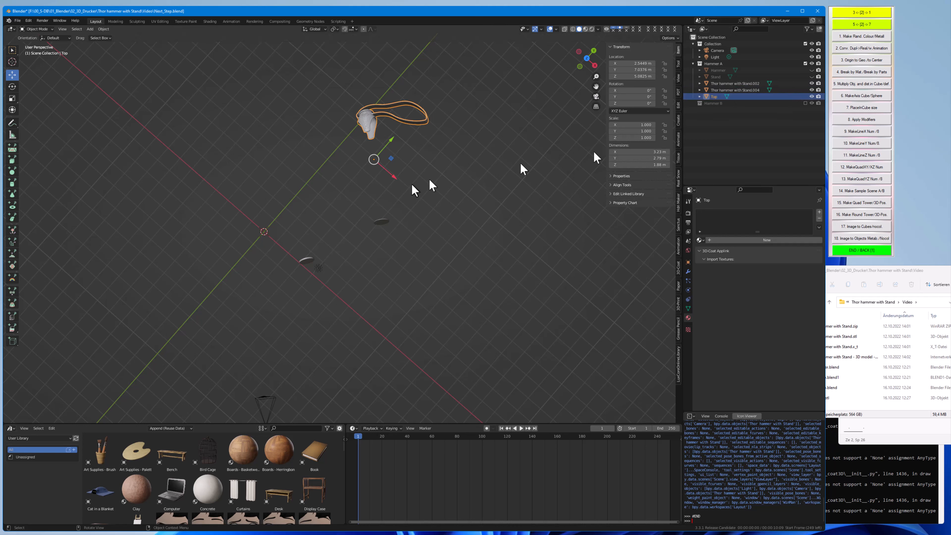
Set the Top object's origin to its geometry and its X, Y and Z location to 0 m
{"action": "left_click", "coordinate": [104, 29]}
{"action": "mouse_move", "coordinate": [130, 44]}
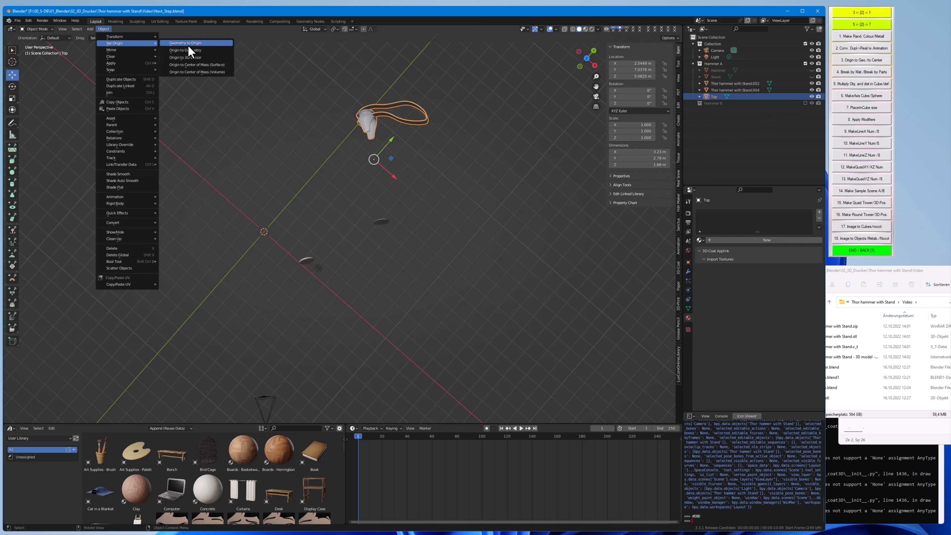
{"action": "left_click", "coordinate": [197, 51]}
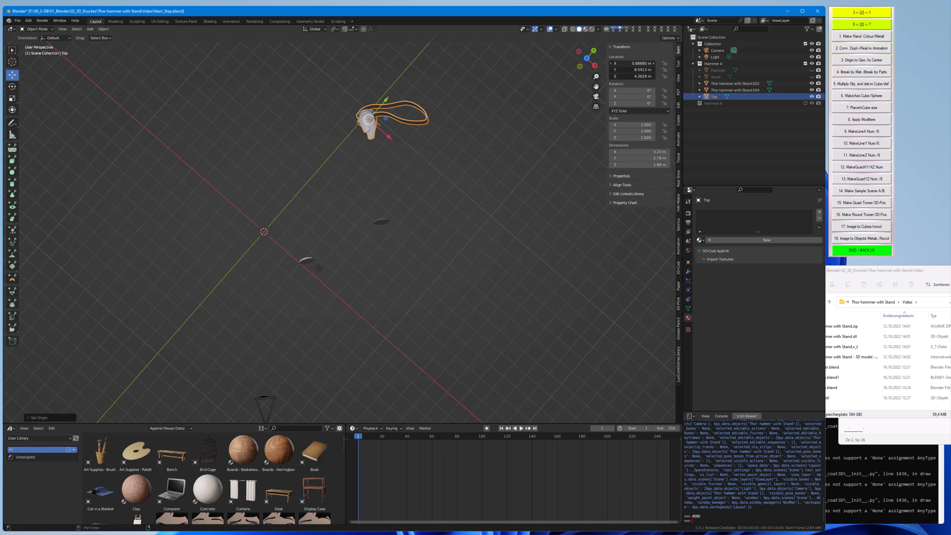
{"action": "left_click_drag", "start_coordinate": [633, 63], "coordinate": [633, 76]}
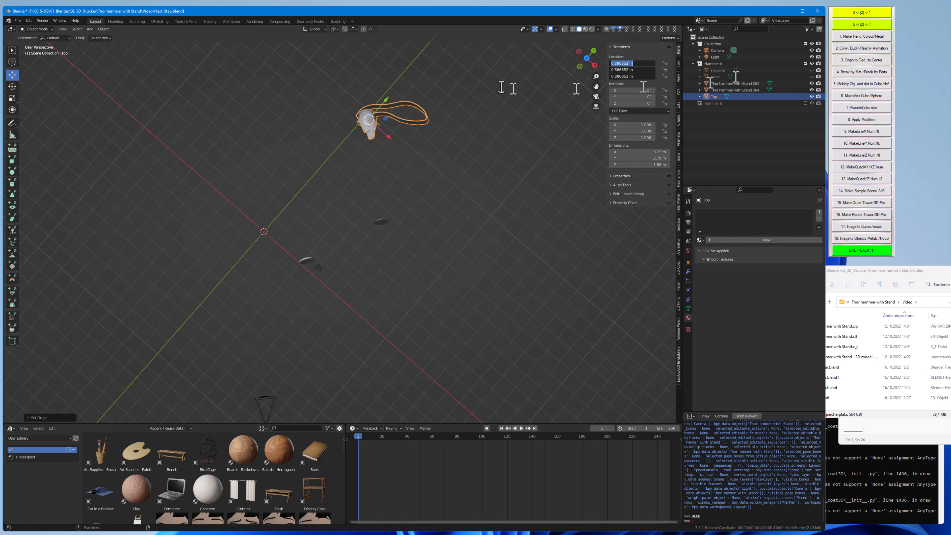
{"action": "type", "text": "0"}
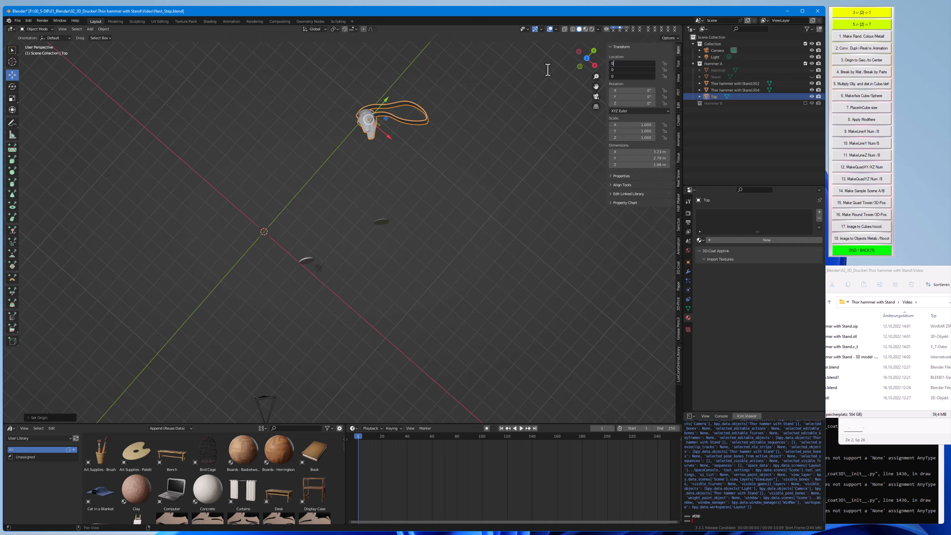
{"action": "key", "text": "Return"}
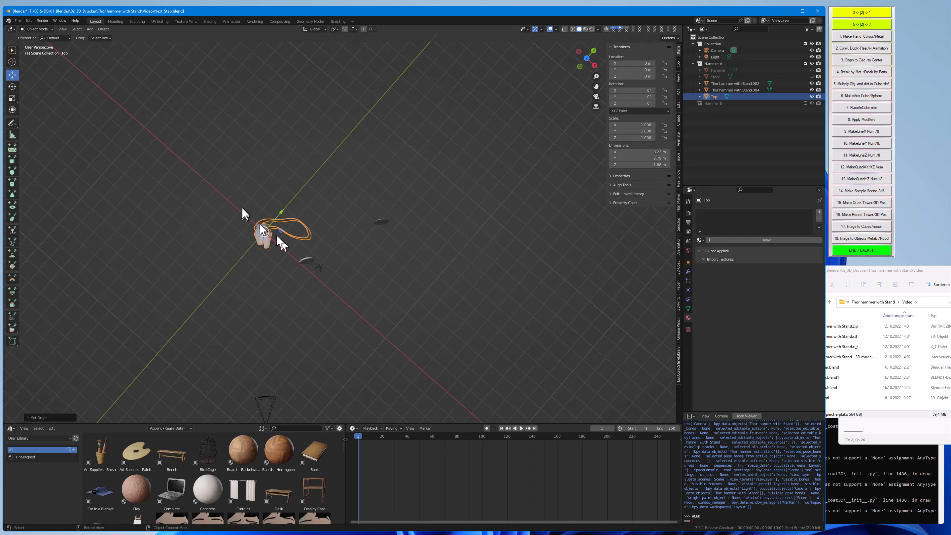
Export only the selected Top as an STL file named Top in the Video folder
{"action": "left_click", "coordinate": [17, 21]}
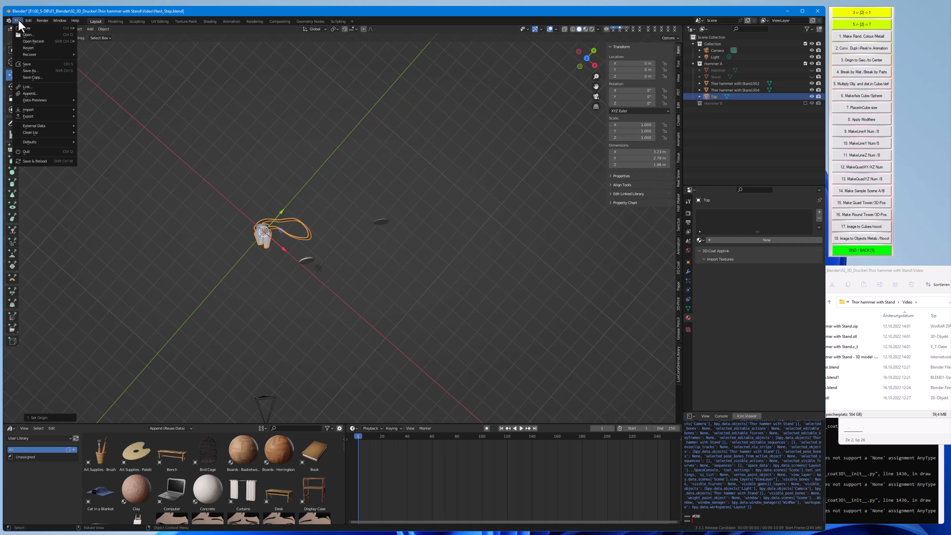
{"action": "mouse_move", "coordinate": [46, 117]}
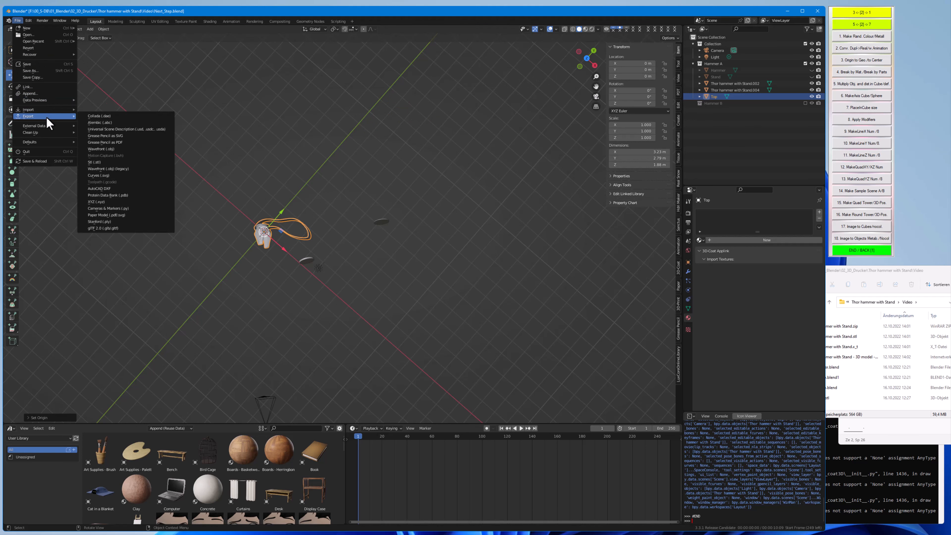
{"action": "left_click", "coordinate": [110, 162]}
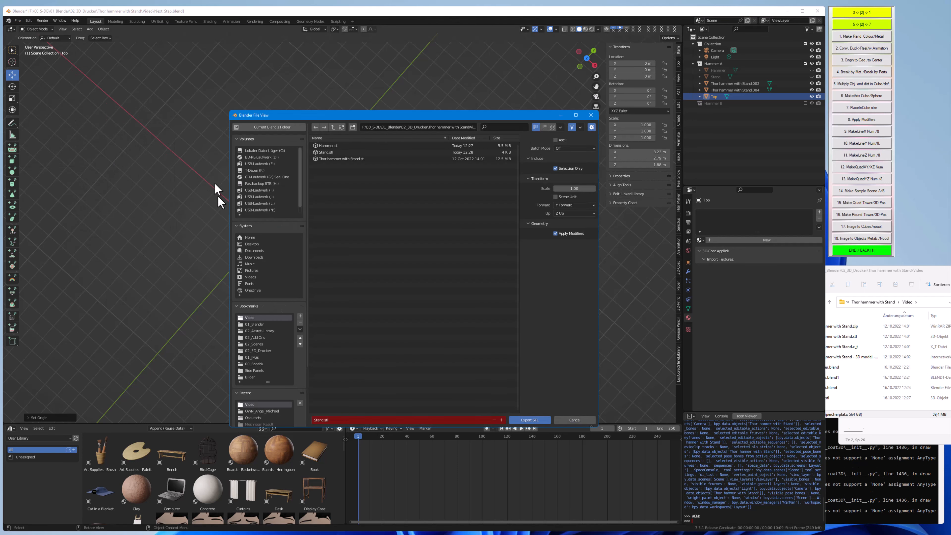
{"action": "left_click", "coordinate": [346, 420]}
{"action": "type", "text": "Top"}
{"action": "key", "text": "Return"}
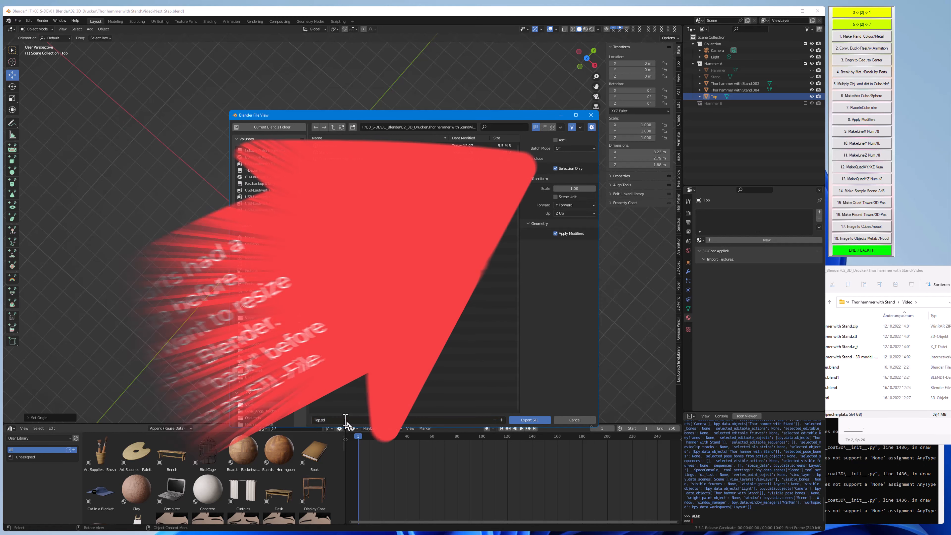
{"action": "left_click", "coordinate": [529, 420]}
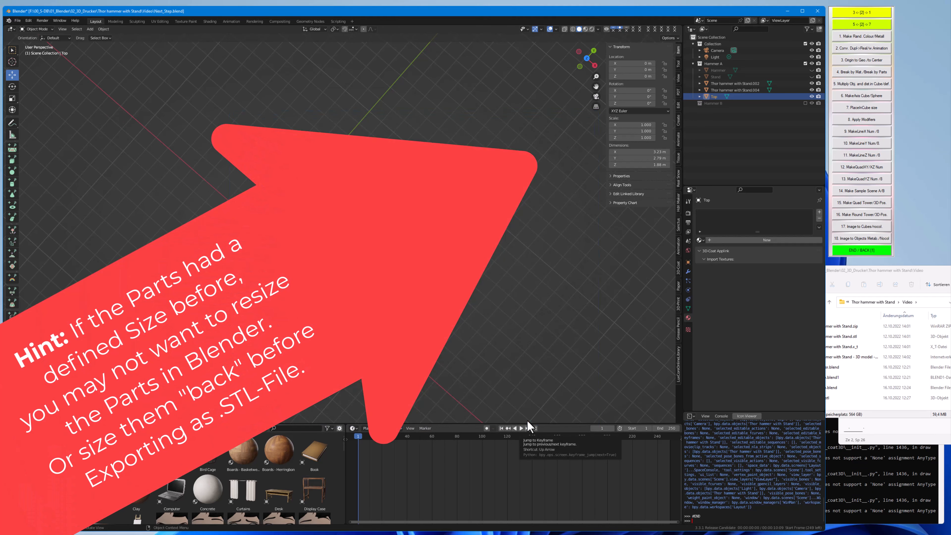
Hide the Top and move the geometry of the coin part Thor hammer with Stand.004 to its origin
{"action": "left_click", "coordinate": [811, 96]}
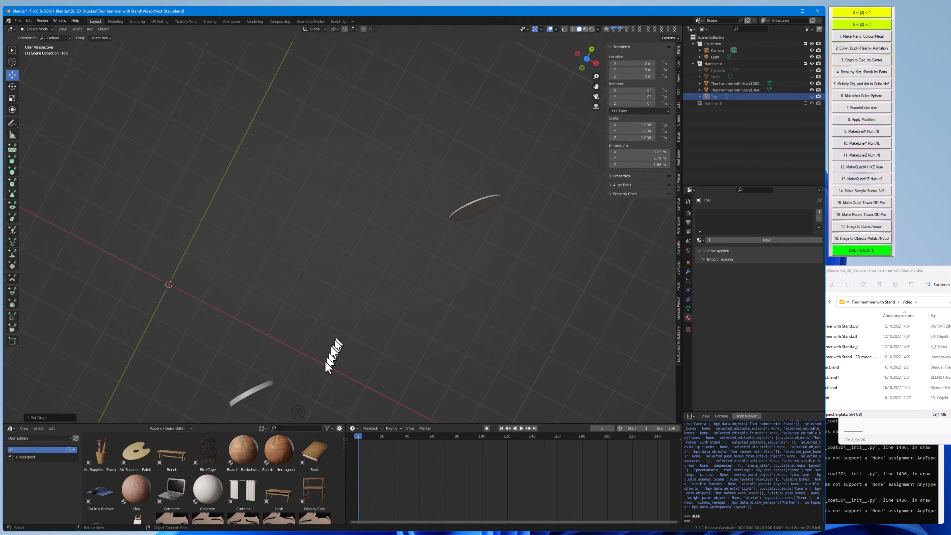
{"action": "left_click", "coordinate": [254, 391]}
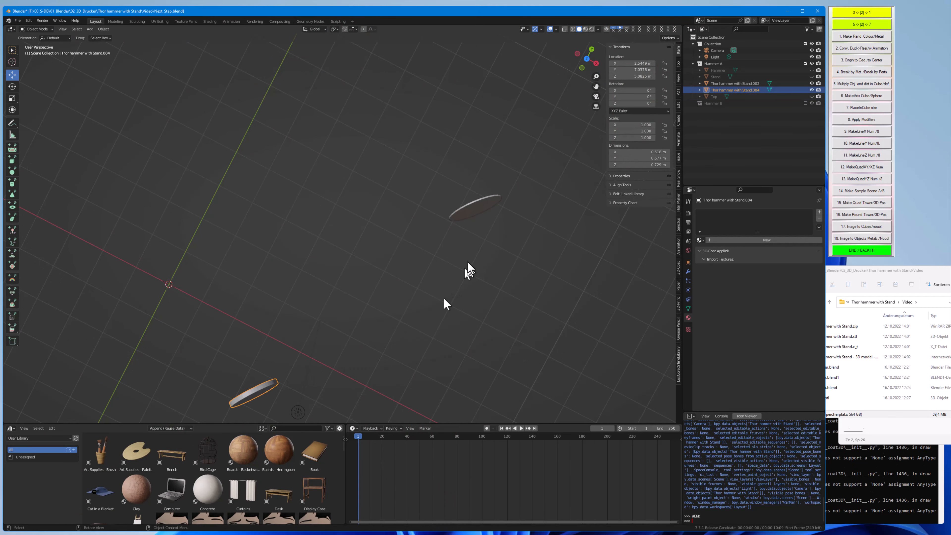
{"action": "scroll", "coordinate": [299, 255], "scroll_direction": "down", "scroll_amount": 3}
{"action": "scroll", "coordinate": [288, 262], "scroll_direction": "down", "scroll_amount": 3}
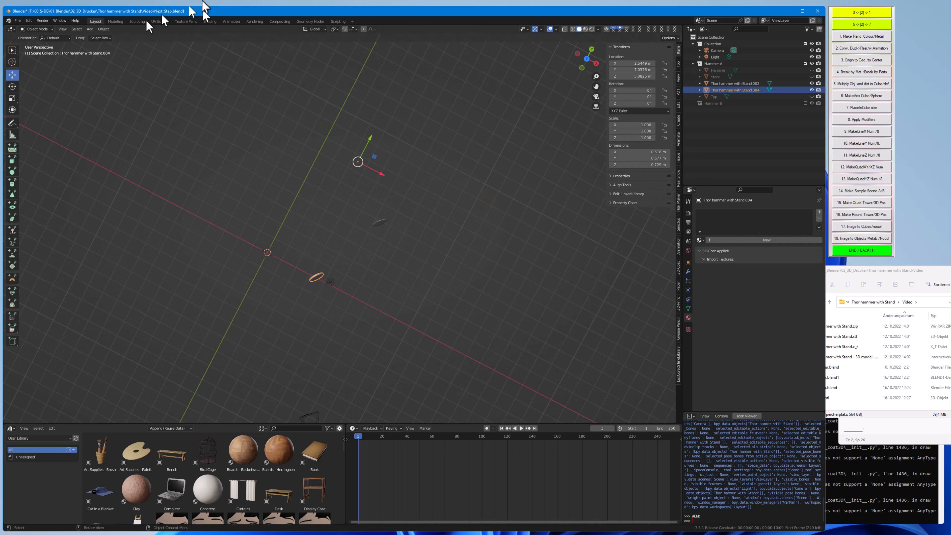
{"action": "left_click", "coordinate": [107, 29]}
{"action": "mouse_move", "coordinate": [124, 43]}
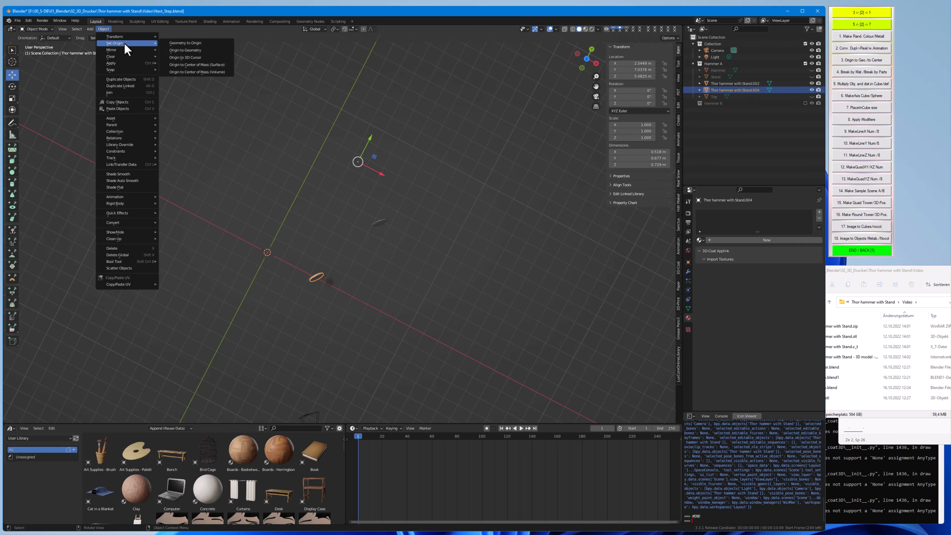
{"action": "left_click", "coordinate": [168, 44]}
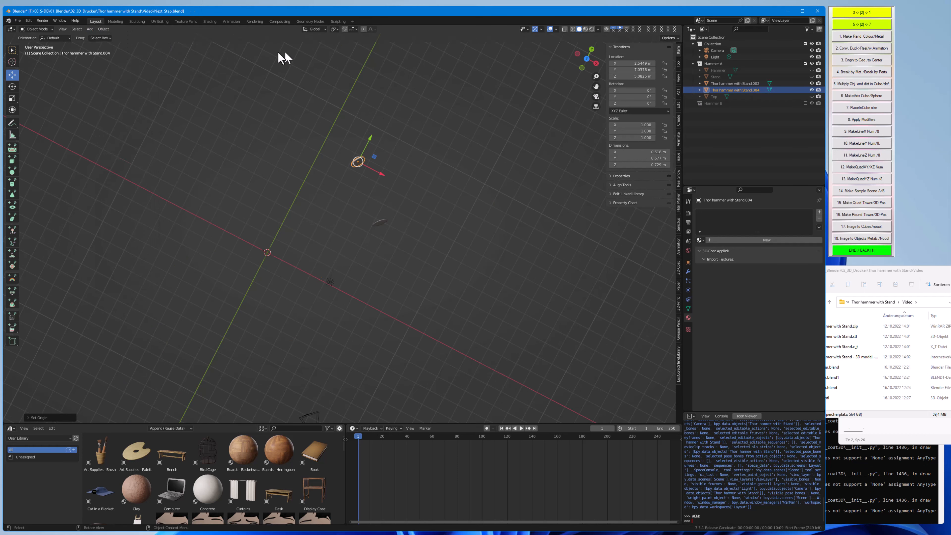
{"action": "left_click", "coordinate": [104, 29]}
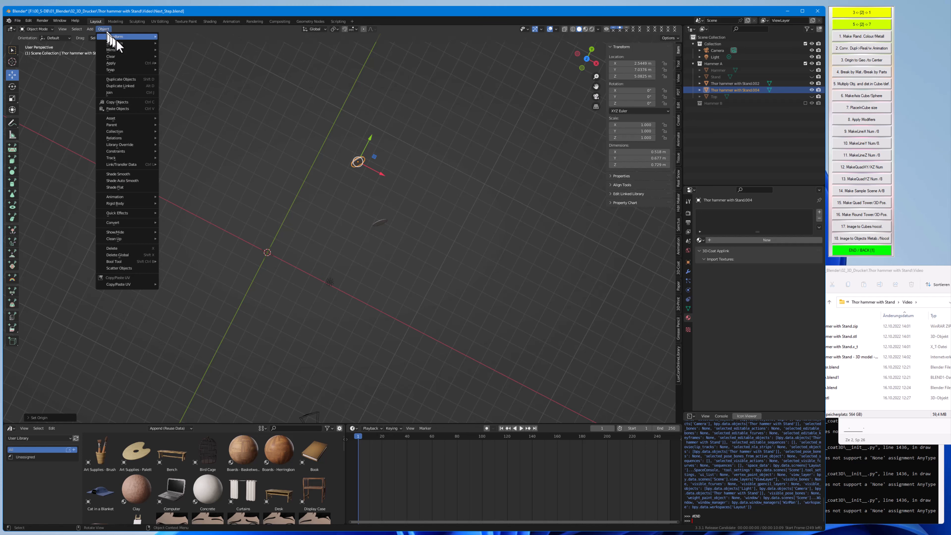
{"action": "mouse_move", "coordinate": [117, 44]}
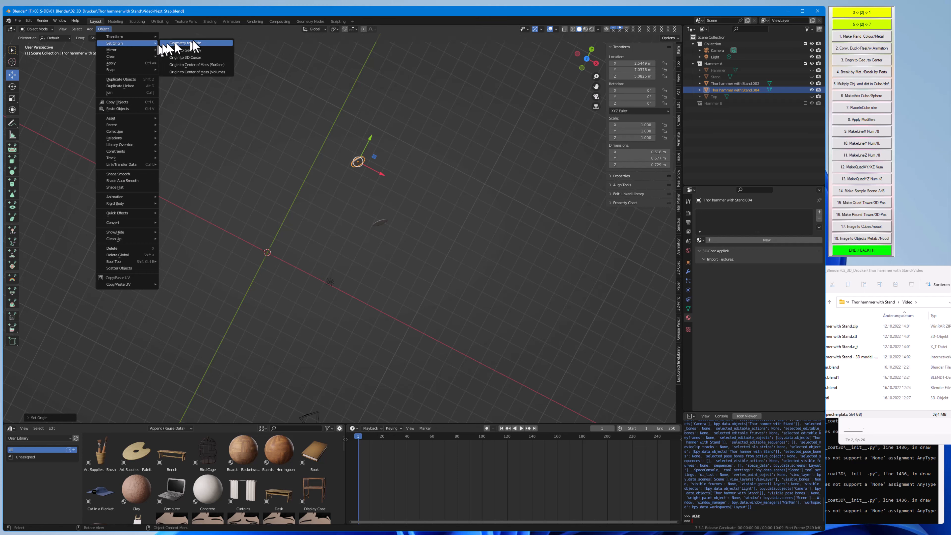
{"action": "left_click", "coordinate": [192, 45]}
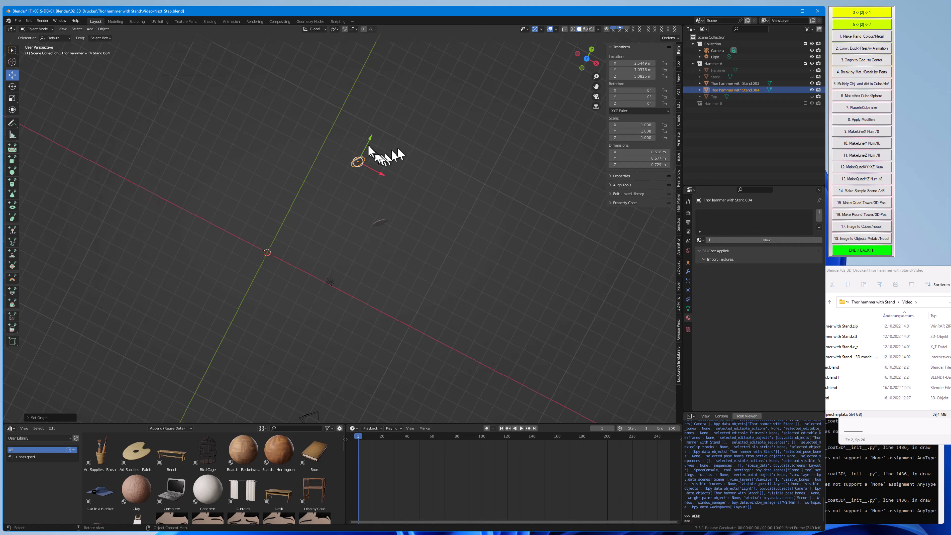
Set the X, Y and Z location of Thor hammer with Stand.004 to 0 m
{"action": "left_click_drag", "start_coordinate": [626, 63], "coordinate": [626, 76]}
{"action": "type", "text": "0"}
{"action": "key", "text": "Return"}
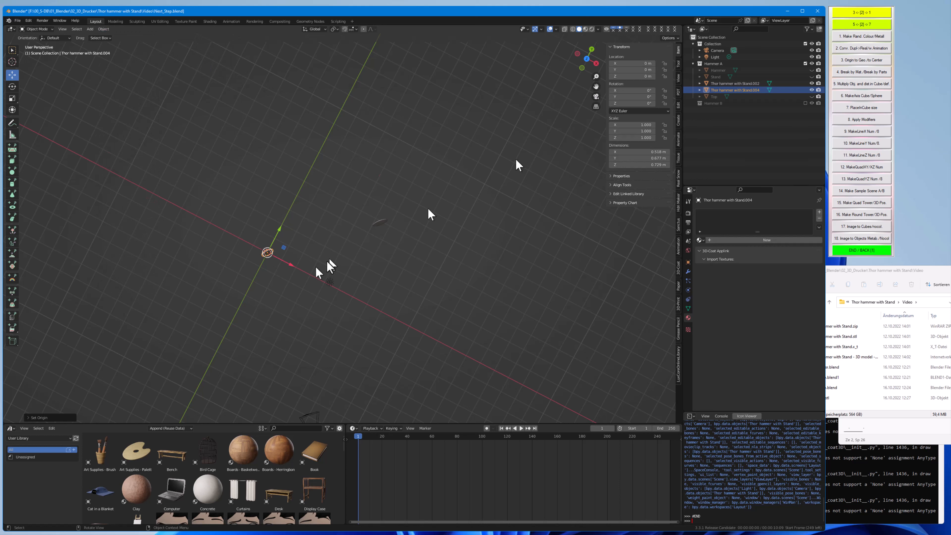
{"action": "left_click", "coordinate": [17, 20]}
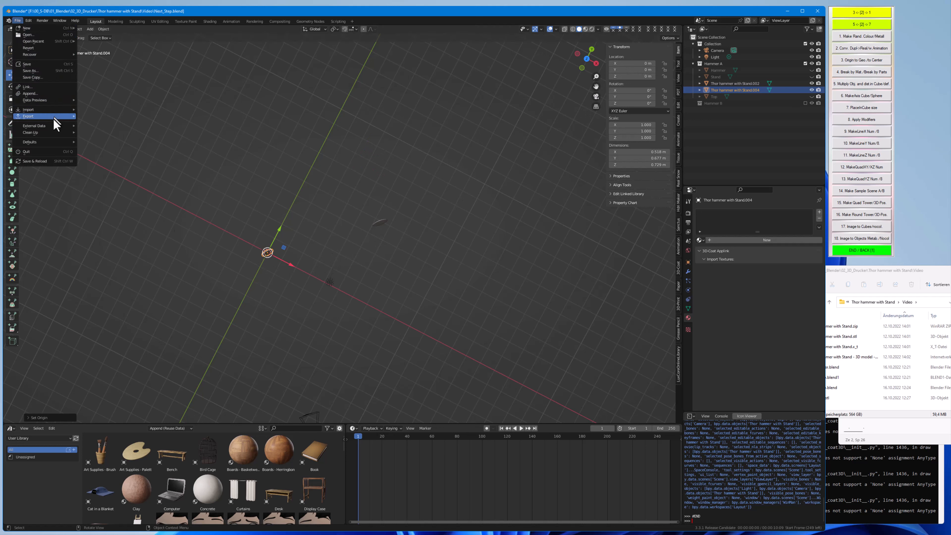
{"action": "mouse_move", "coordinate": [57, 116]}
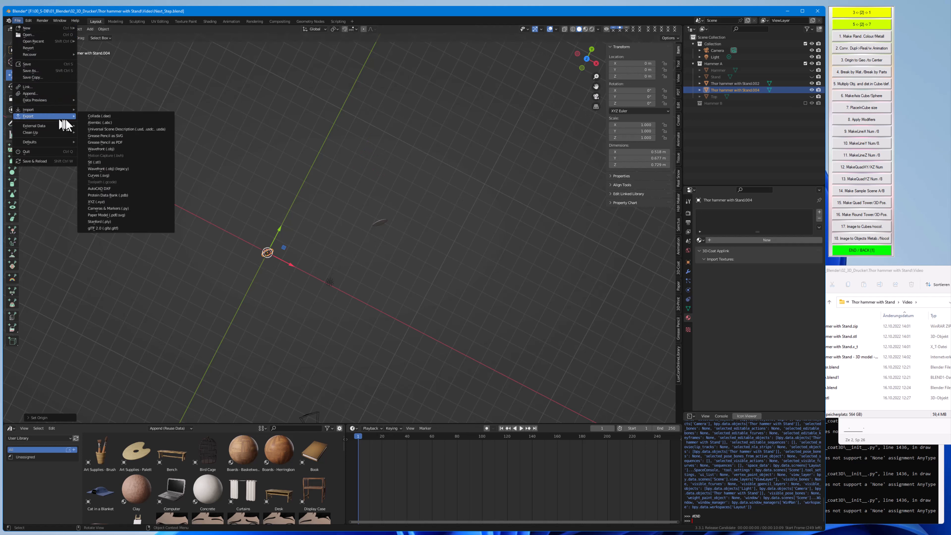
{"action": "left_click", "coordinate": [123, 169]}
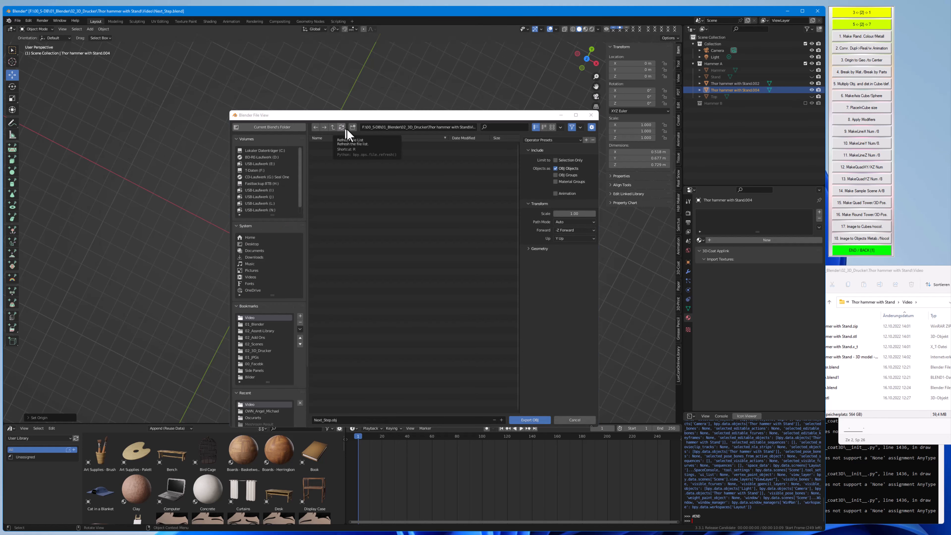
{"action": "left_click", "coordinate": [592, 115]}
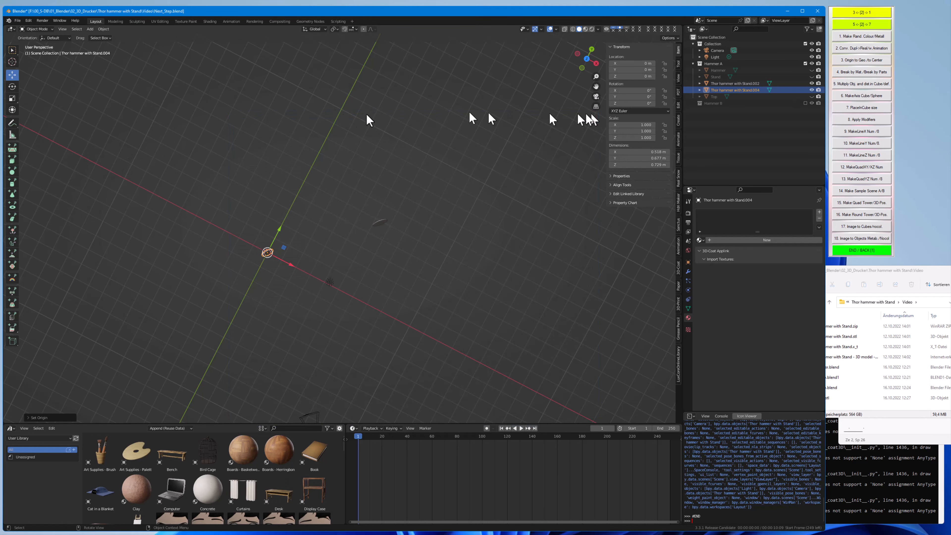
Export only the selected coin as an STL file named Coin_A in the Video folder
{"action": "left_click", "coordinate": [17, 20]}
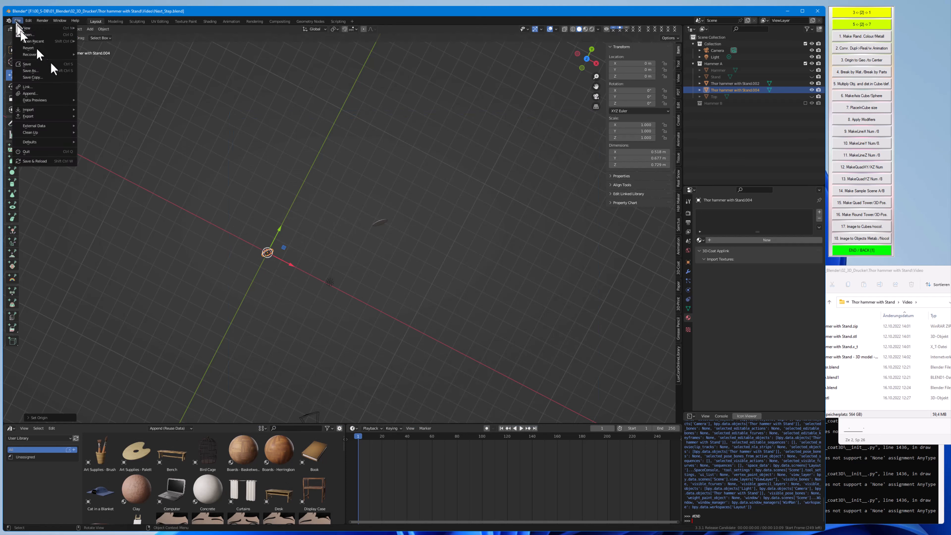
{"action": "mouse_move", "coordinate": [55, 118]}
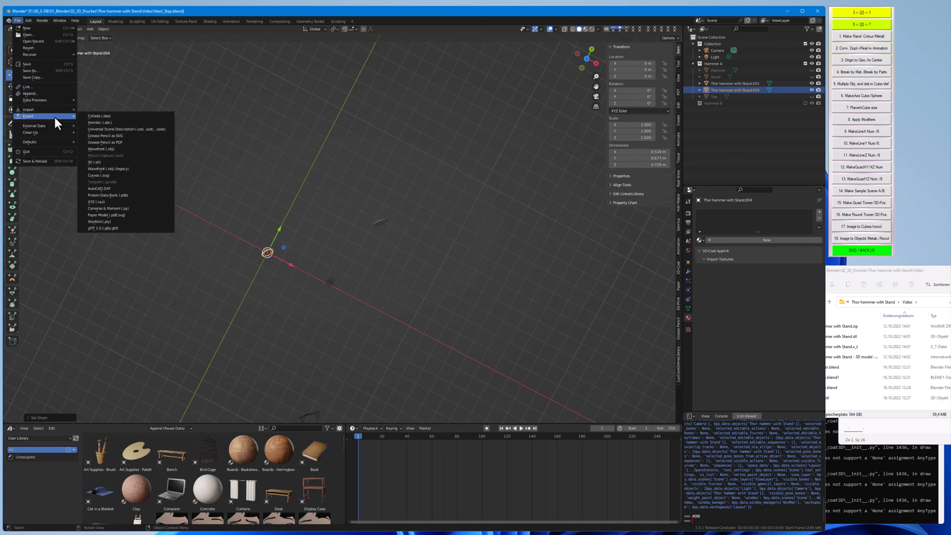
{"action": "left_click", "coordinate": [134, 162]}
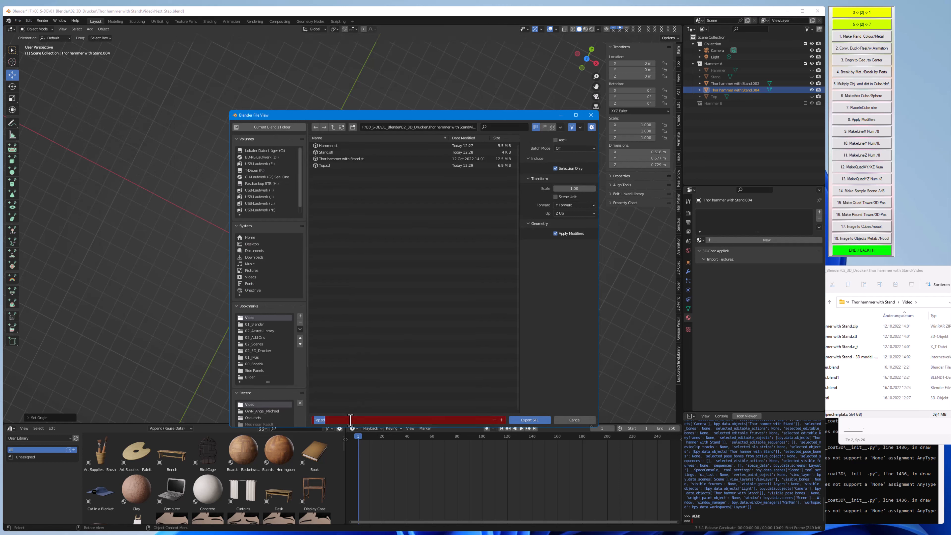
{"action": "type", "text": "Coin_A"}
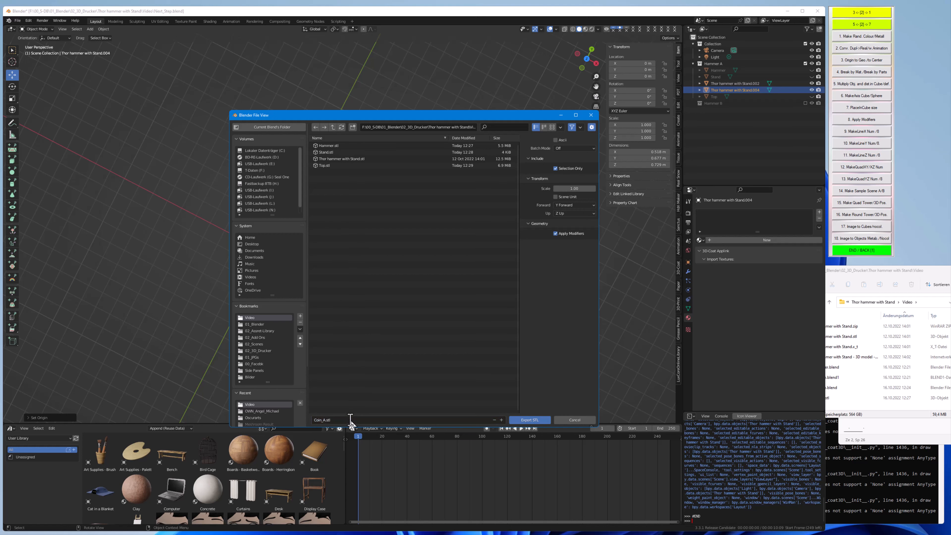
{"action": "left_click", "coordinate": [536, 422]}
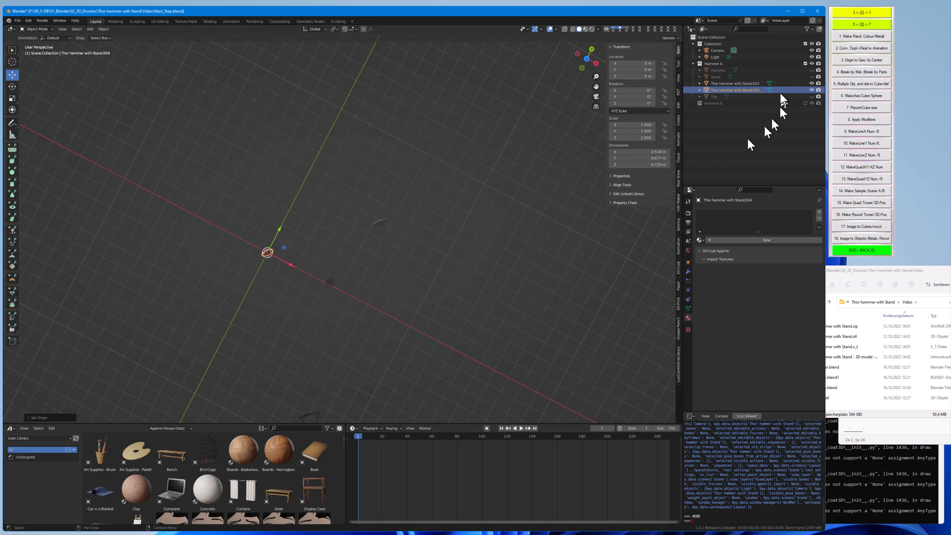
Rename the exported coin, Thor hammer with Stand.004, to CoinA and hide it
{"action": "double_click", "coordinate": [765, 89]}
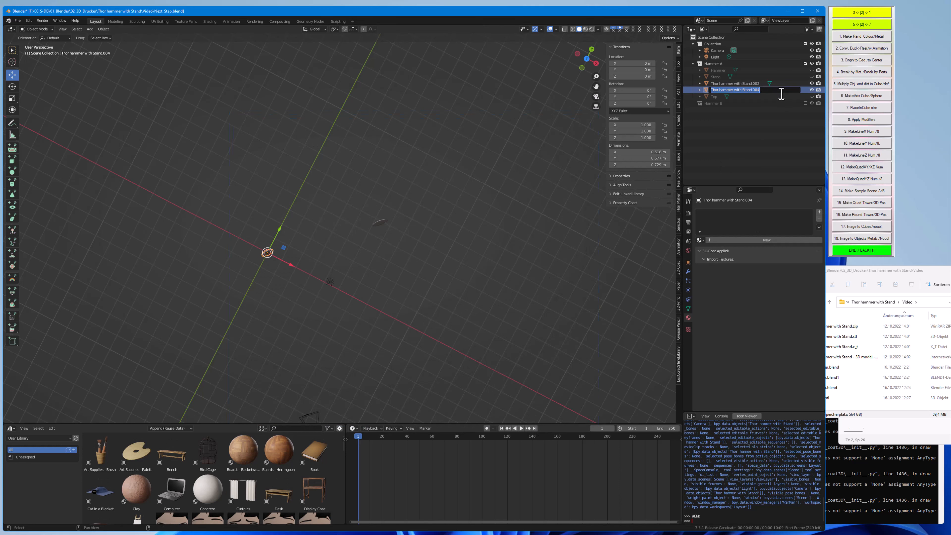
{"action": "type", "text": "CoinA"}
{"action": "key", "text": "Return"}
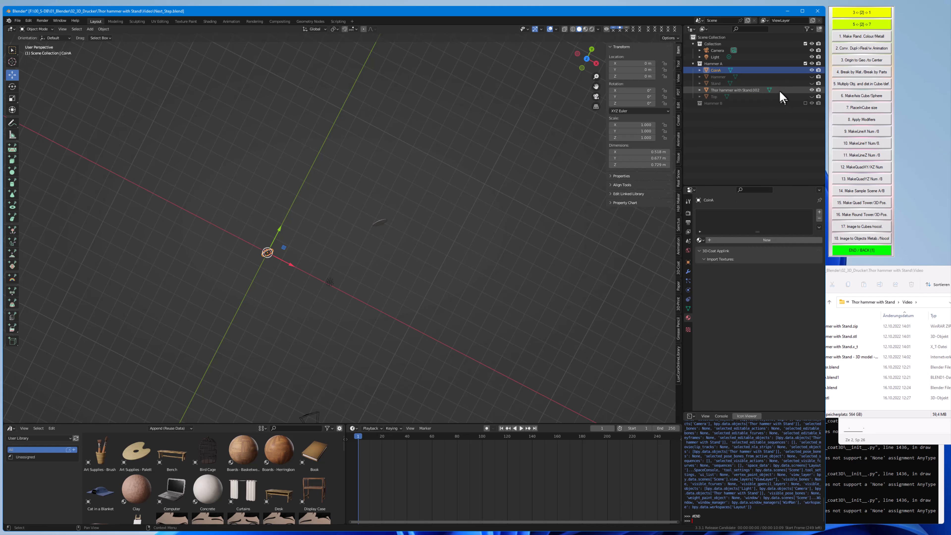
{"action": "left_click", "coordinate": [811, 70]}
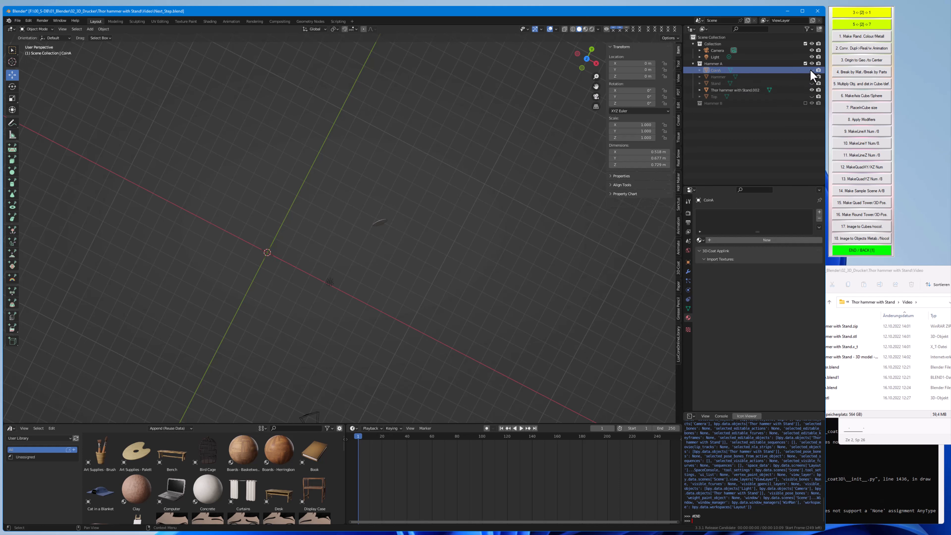
Set the origin of the remaining coin, Thor hammer with Stand.002, to its geometry and its X, Y and Z location to 0 m
{"action": "left_click", "coordinate": [379, 225]}
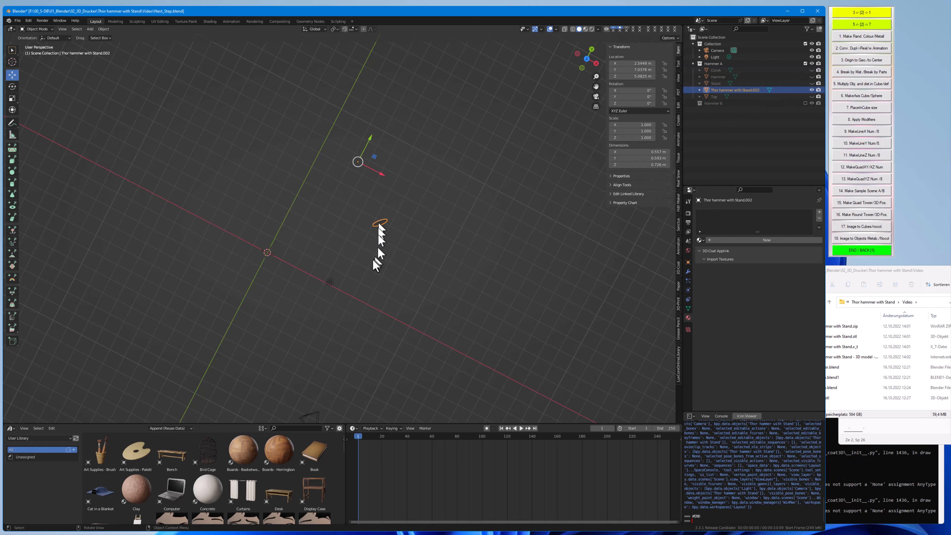
{"action": "mouse_move", "coordinate": [377, 247]}
{"action": "middle_mouse_down"}
{"action": "mouse_move", "coordinate": [386, 286]}
{"action": "mouse_move", "coordinate": [385, 252]}
{"action": "middle_mouse_up"}
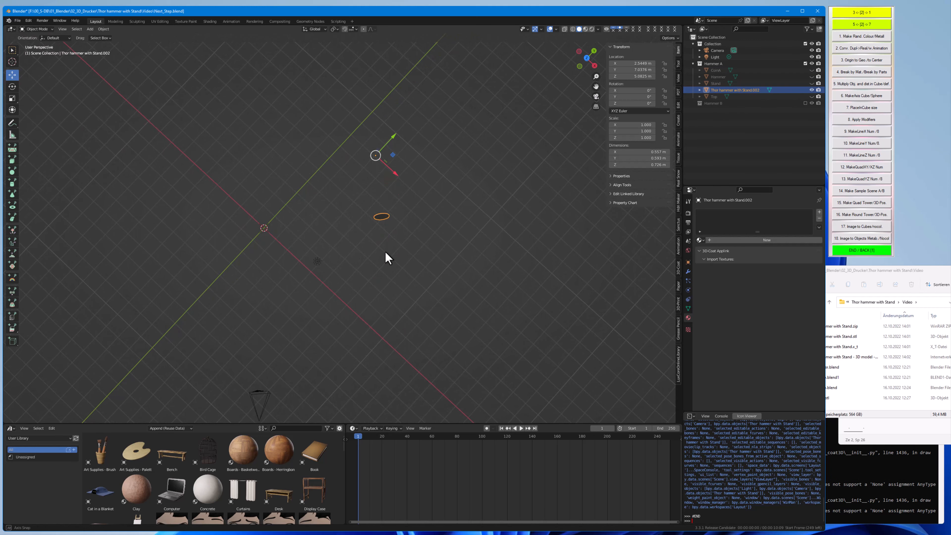
{"action": "left_click", "coordinate": [103, 29]}
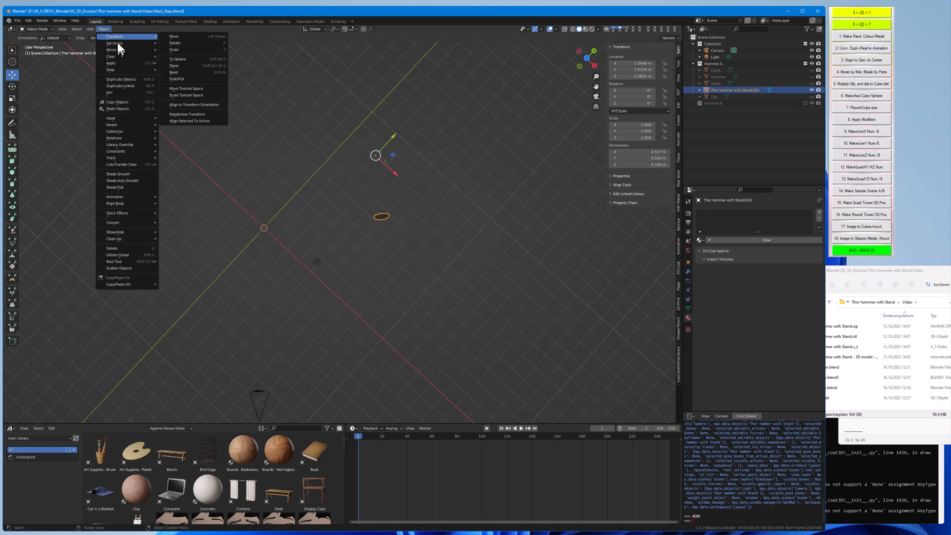
{"action": "mouse_move", "coordinate": [114, 43]}
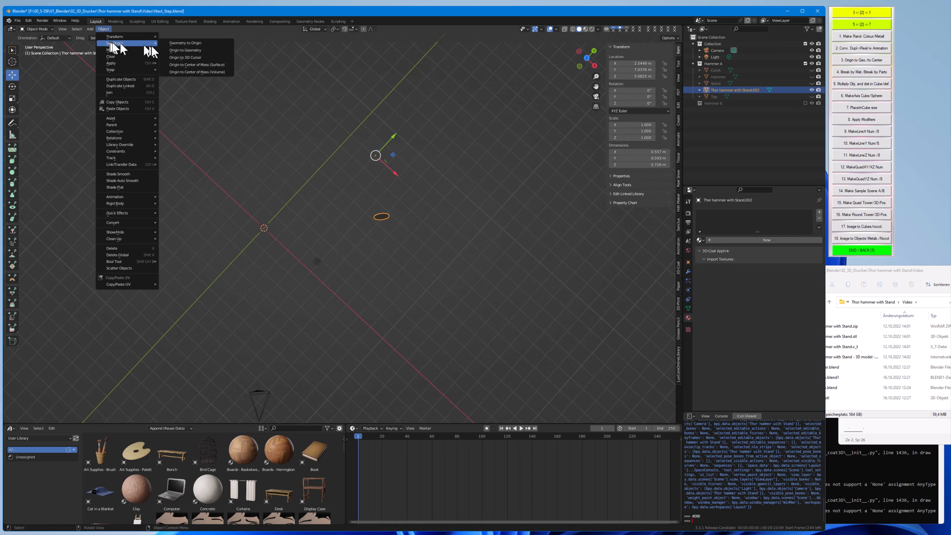
{"action": "left_click", "coordinate": [178, 51]}
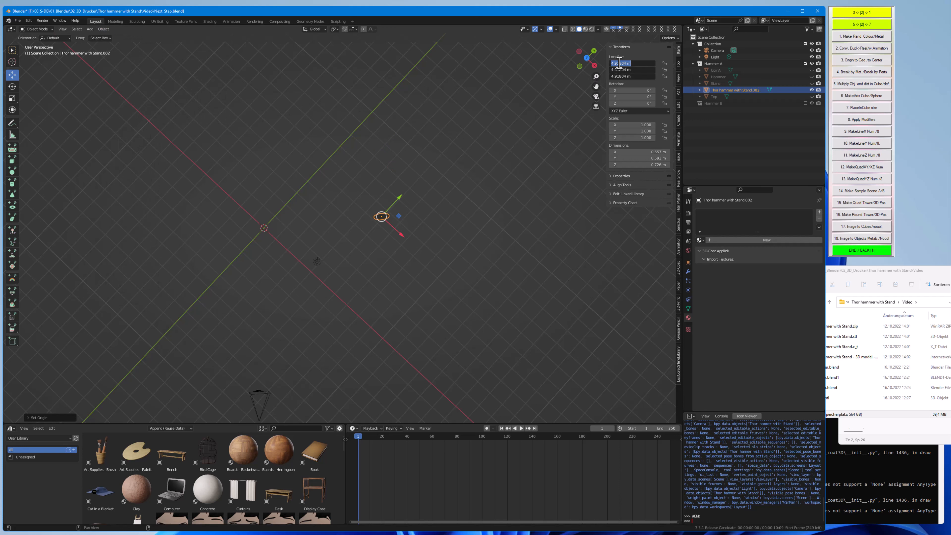
{"action": "key", "text": "Return"}
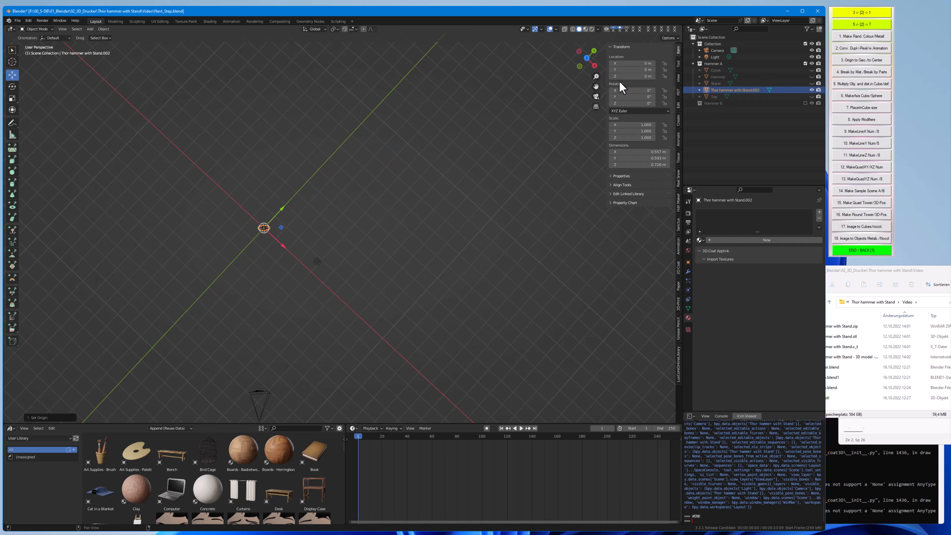
Export only the selected coin as an STL file named Coin_B in the Video folder
{"action": "left_click", "coordinate": [17, 21]}
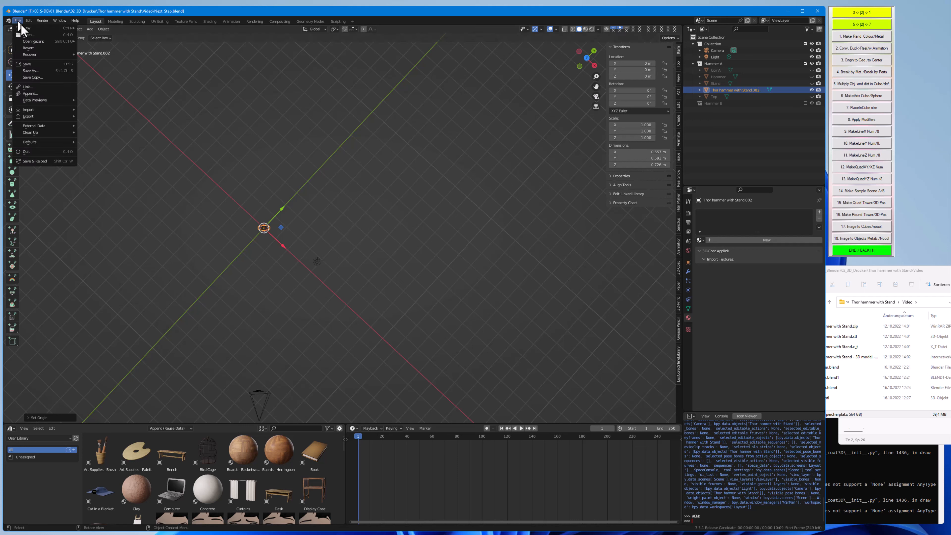
{"action": "mouse_move", "coordinate": [51, 116]}
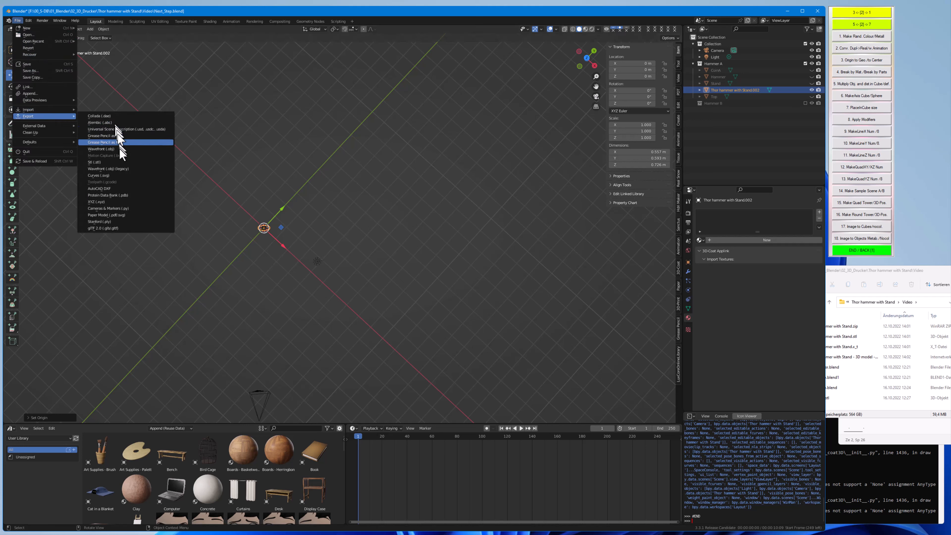
{"action": "left_click", "coordinate": [119, 162]}
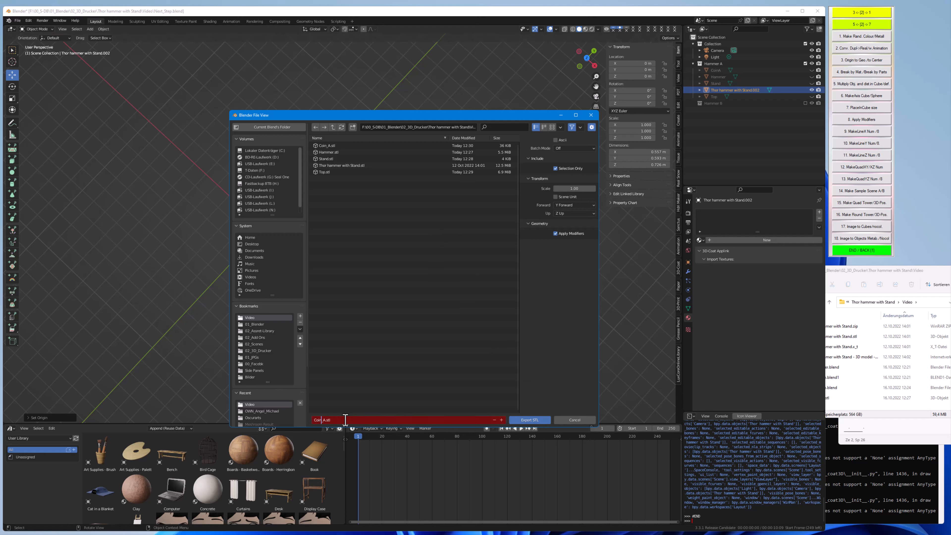
{"action": "key", "text": "Delete"}
{"action": "type", "text": "B"}
{"action": "left_click", "coordinate": [525, 421]}
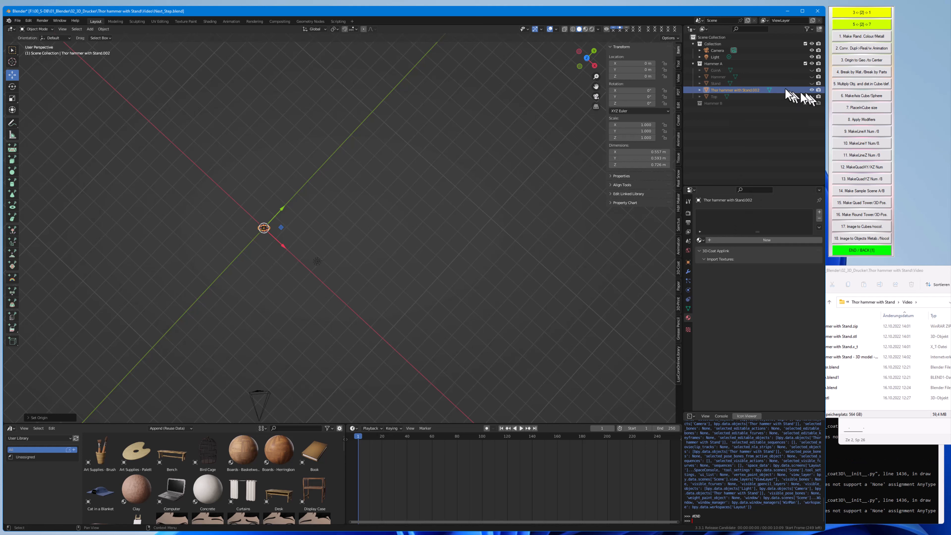
Rename the exported coin, Thor hammer with Stand.002, to Coin B and the object CoinA to Coin A
{"action": "double_click", "coordinate": [759, 90]}
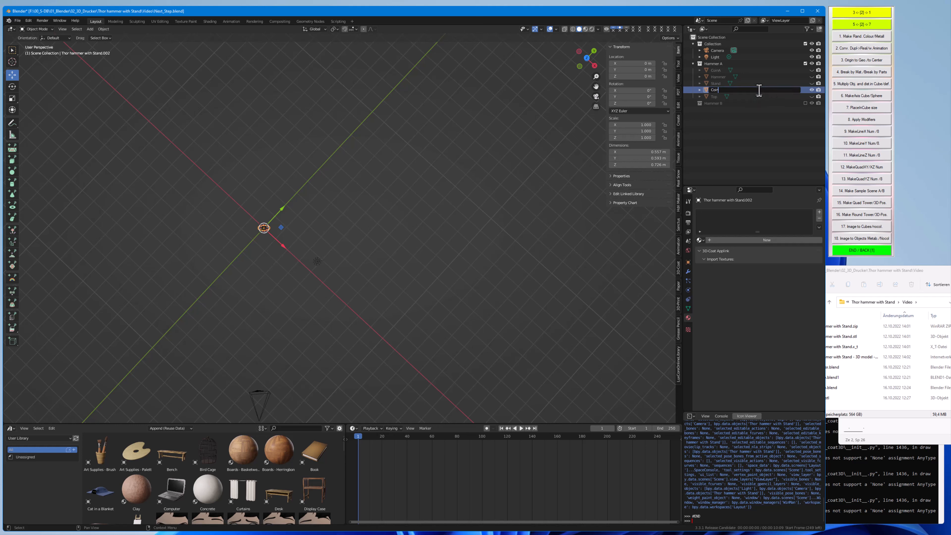
{"action": "key", "text": "Return"}
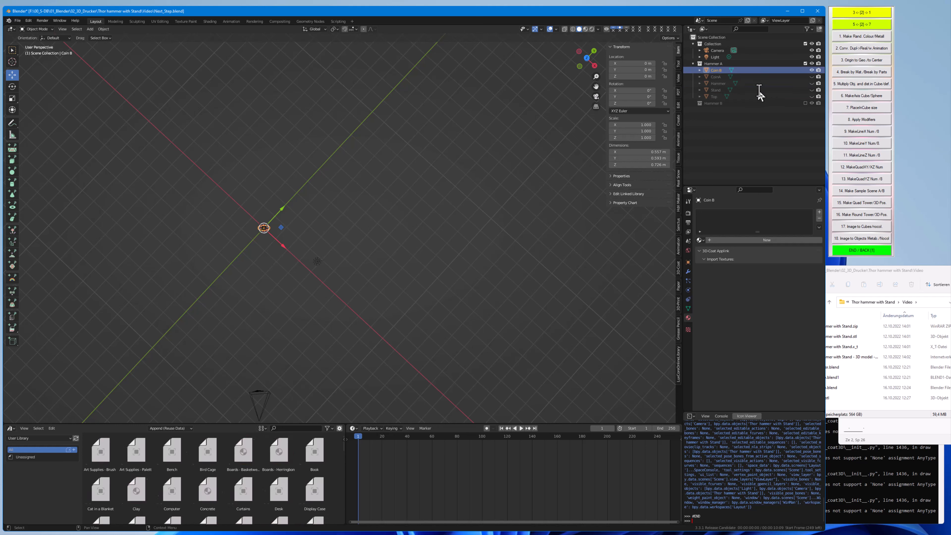
{"action": "double_click", "coordinate": [761, 77]}
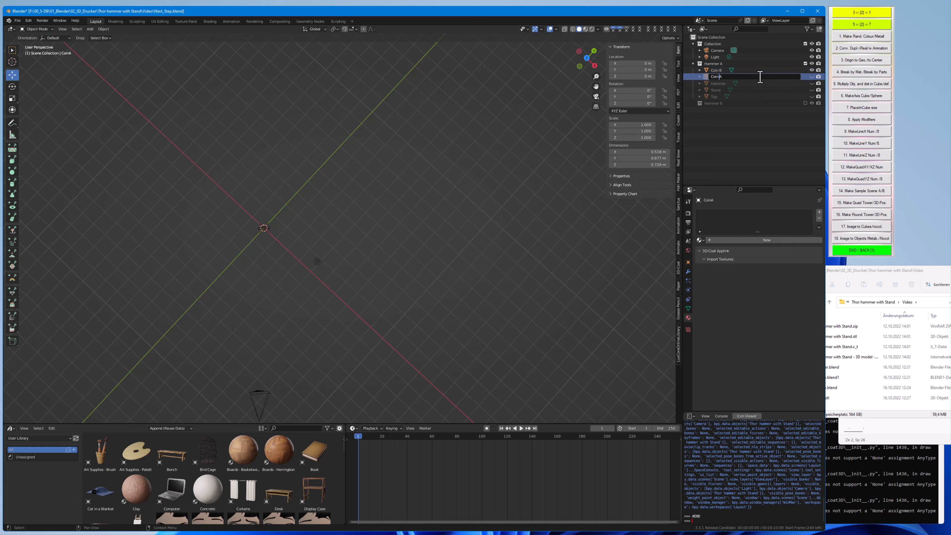
{"action": "key", "text": "Return"}
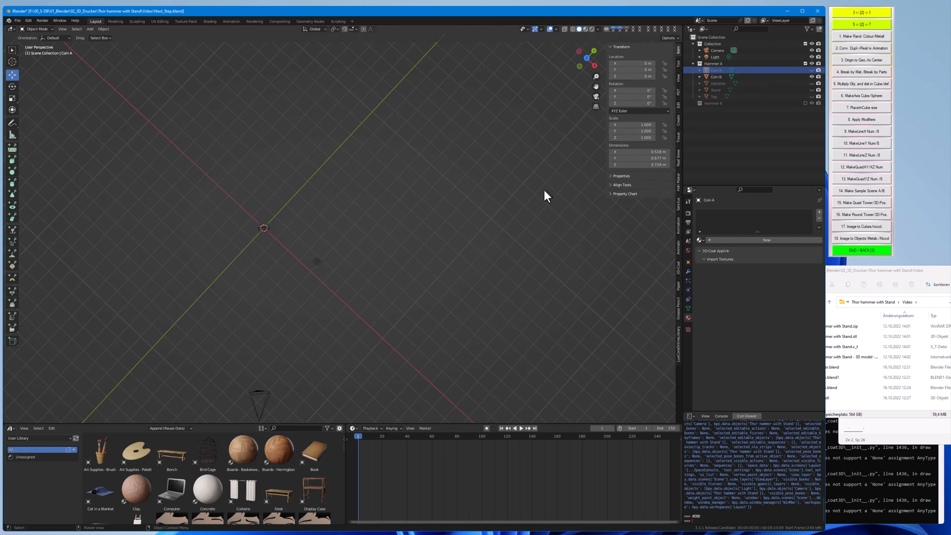
Unhide Coin A, Hammer, Stand and Top in the Hammer A collection
{"action": "left_click", "coordinate": [813, 68]}
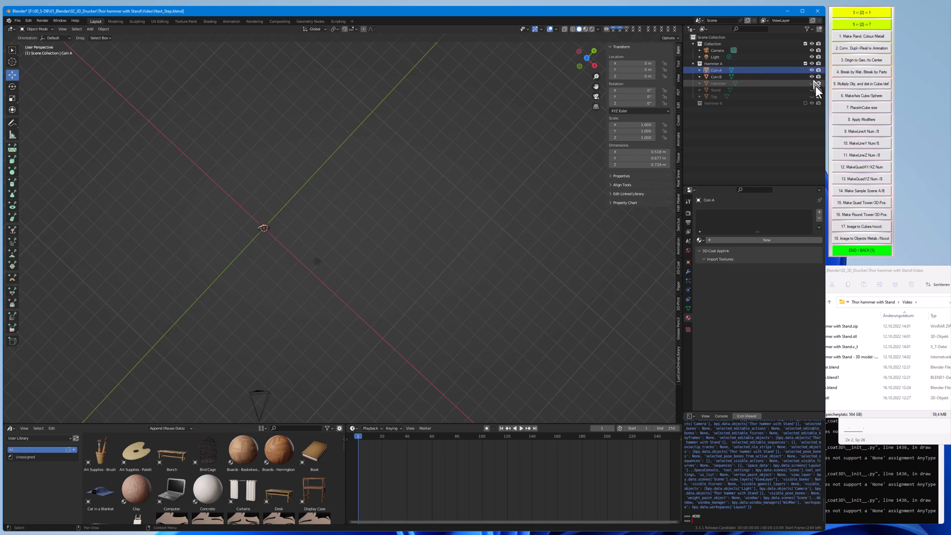
{"action": "left_click", "coordinate": [812, 83]}
{"action": "left_click", "coordinate": [812, 90]}
{"action": "left_click", "coordinate": [812, 97]}
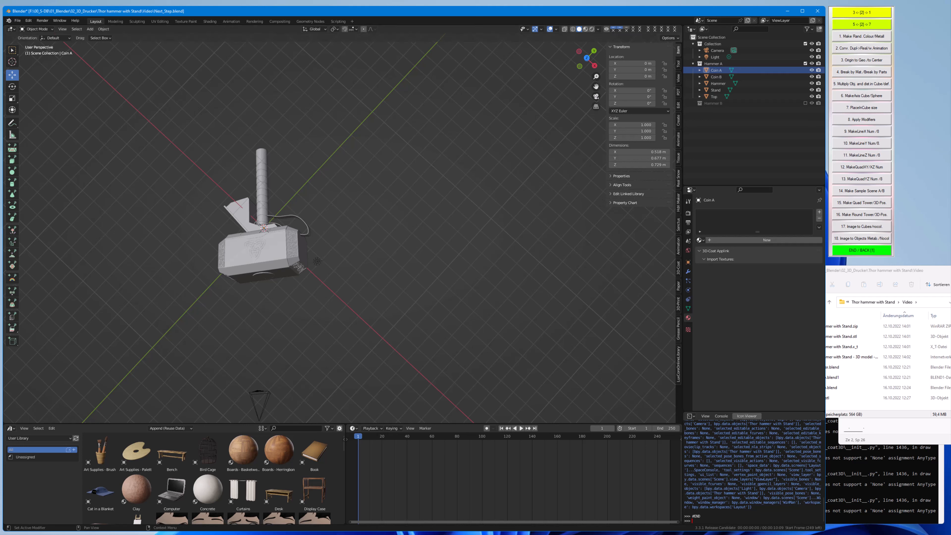
Switch to the Drehbuch.txt notes in Editor and review the lines on resizing, moving and rotating objects
{"action": "left_click", "coordinate": [949, 369]}
{"action": "left_click_drag", "start_coordinate": [854, 327], "coordinate": [911, 327]}
{"action": "left_click", "coordinate": [940, 335]}
{"action": "left_click", "coordinate": [874, 336]}
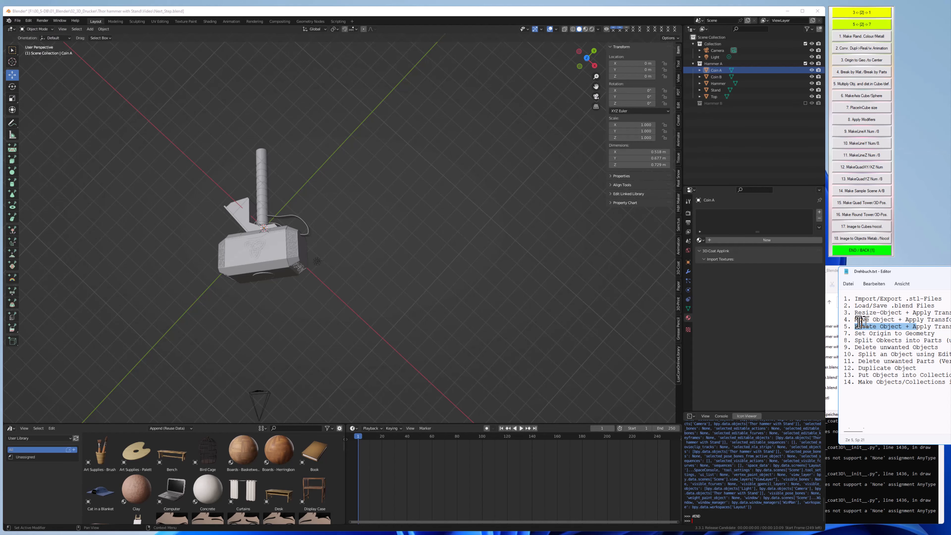
{"action": "left_click_drag", "start_coordinate": [855, 314], "coordinate": [910, 329]}
{"action": "left_click", "coordinate": [910, 329]}
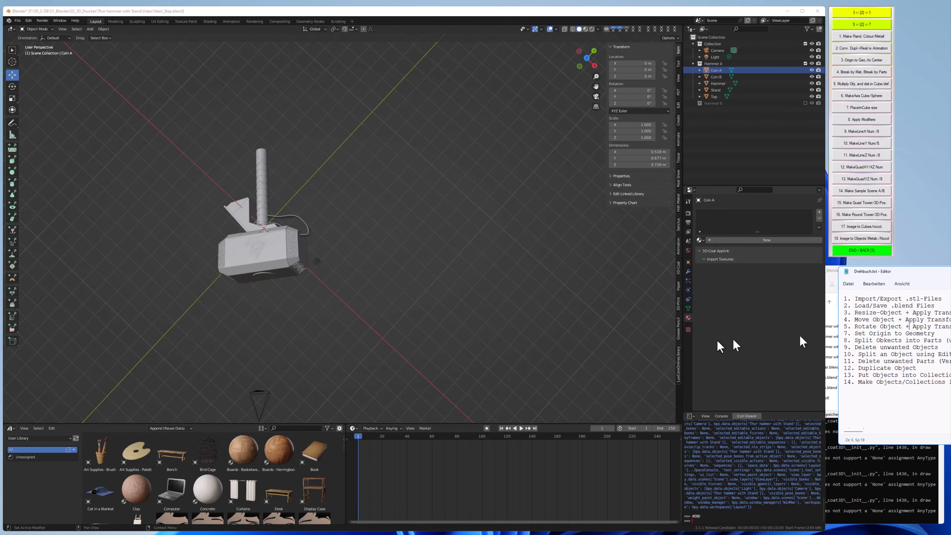
Select the hammer and move it along the X axis away from the stand, to about X 4.76 m
{"action": "left_click", "coordinate": [262, 263]}
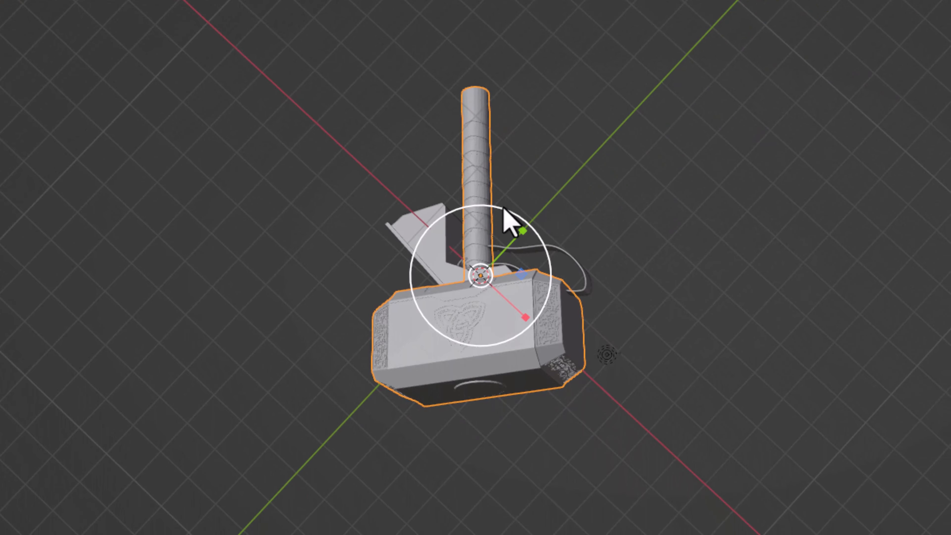
{"action": "left_click_drag", "start_coordinate": [504, 208], "coordinate": [564, 181]}
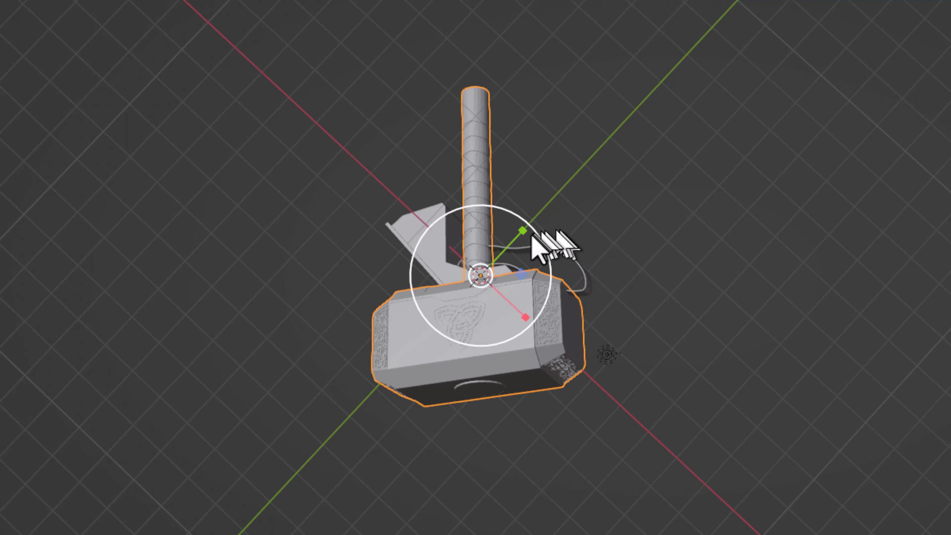
{"action": "scroll", "coordinate": [562, 319], "scroll_direction": "up", "scroll_amount": 3}
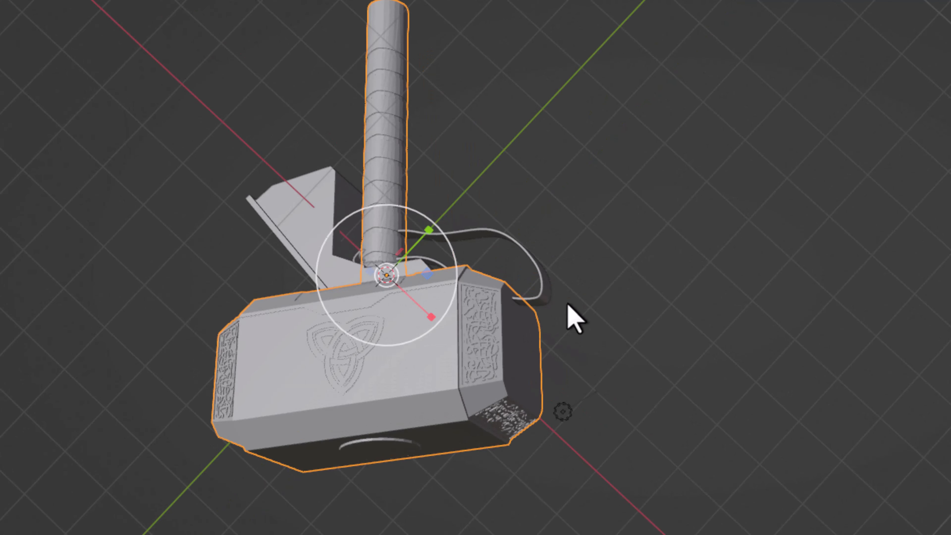
{"action": "middle_click_drag", "start_coordinate": [567, 304], "coordinate": [868, 348], "text": "shift"}
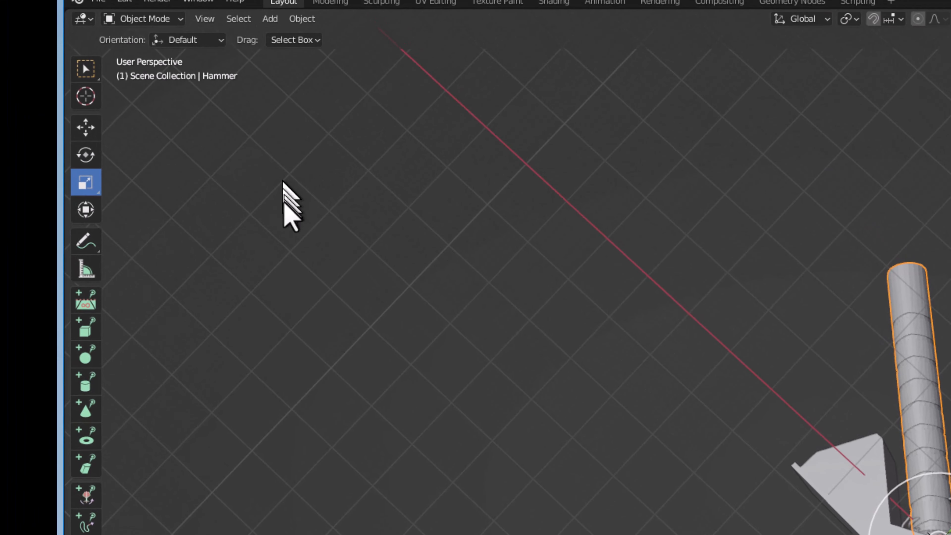
{"action": "left_click", "coordinate": [94, 130]}
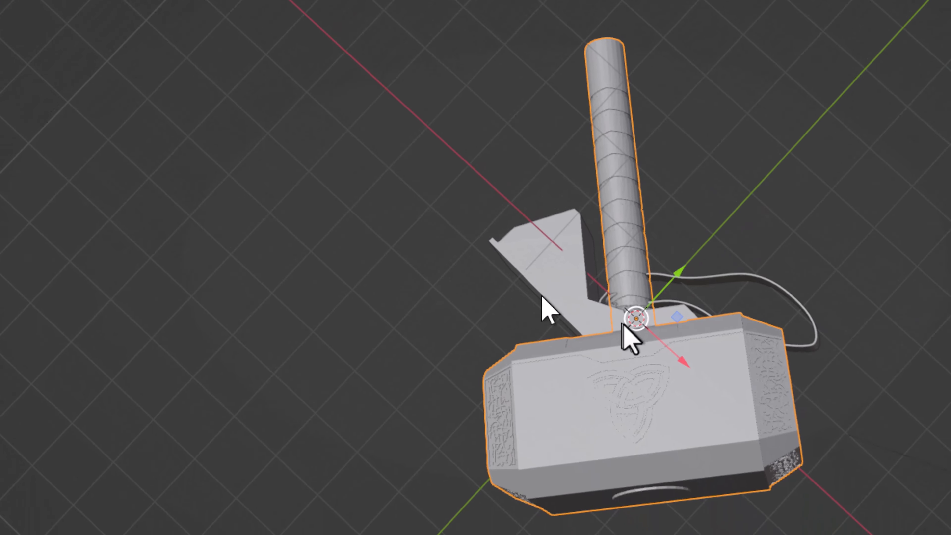
{"action": "left_click_drag", "start_coordinate": [665, 347], "coordinate": [950, 236]}
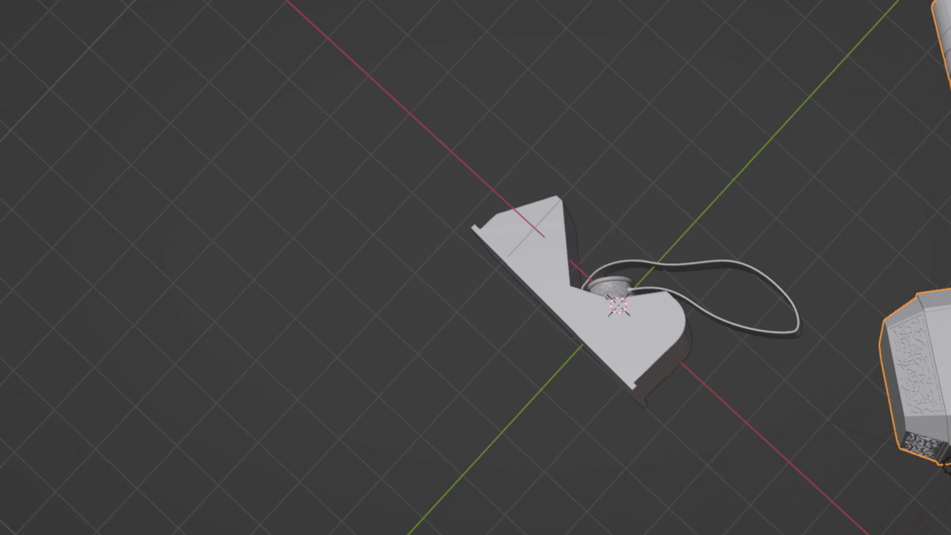
{"action": "middle_click_drag", "start_coordinate": [950, 492], "coordinate": [818, 447], "text": "shift"}
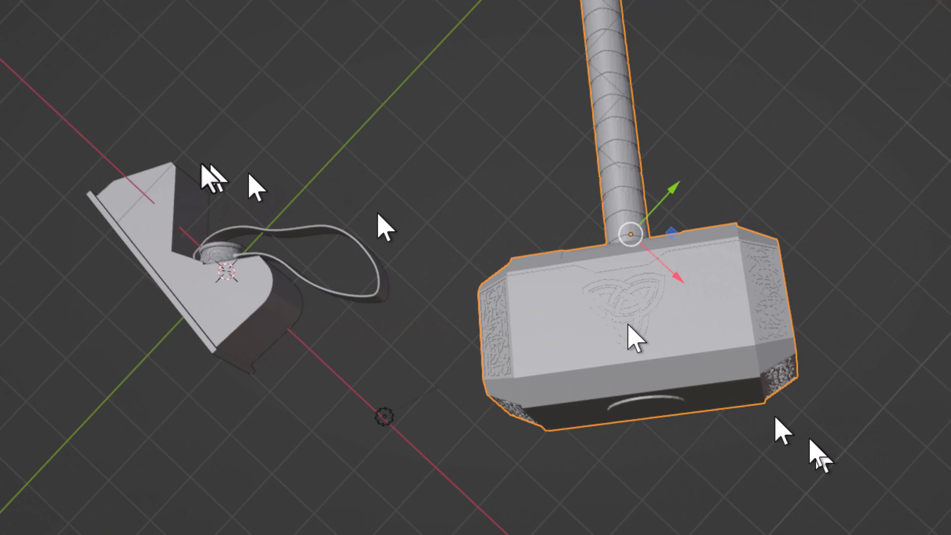
Try scaling the hammer with the Scale tool along single axes and uniformly in the bottom orthographic view
{"action": "left_click", "coordinate": [18, 101]}
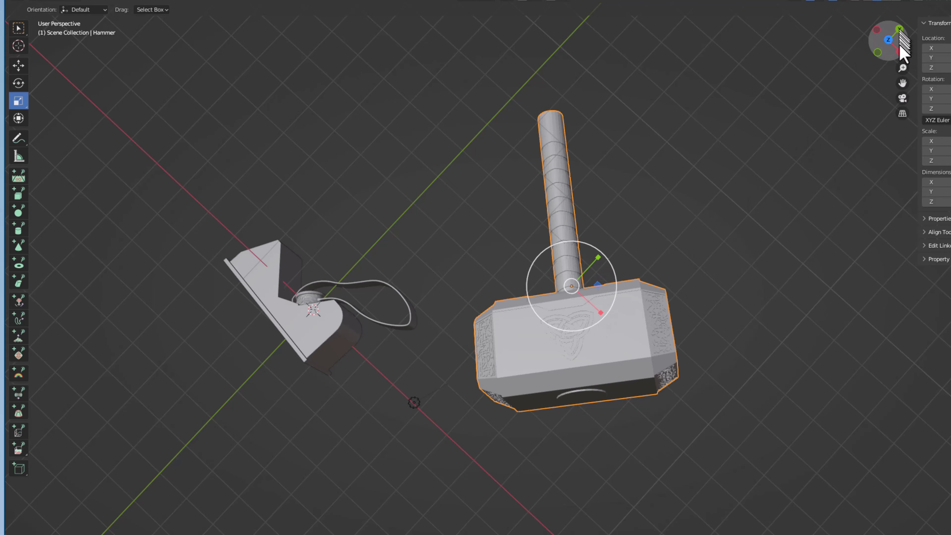
{"action": "left_click", "coordinate": [900, 52]}
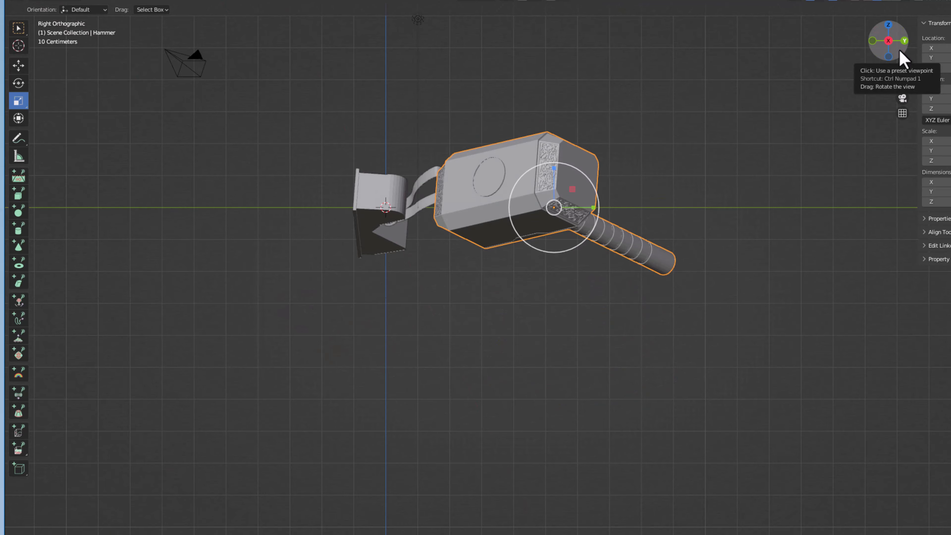
{"action": "left_click", "coordinate": [904, 40]}
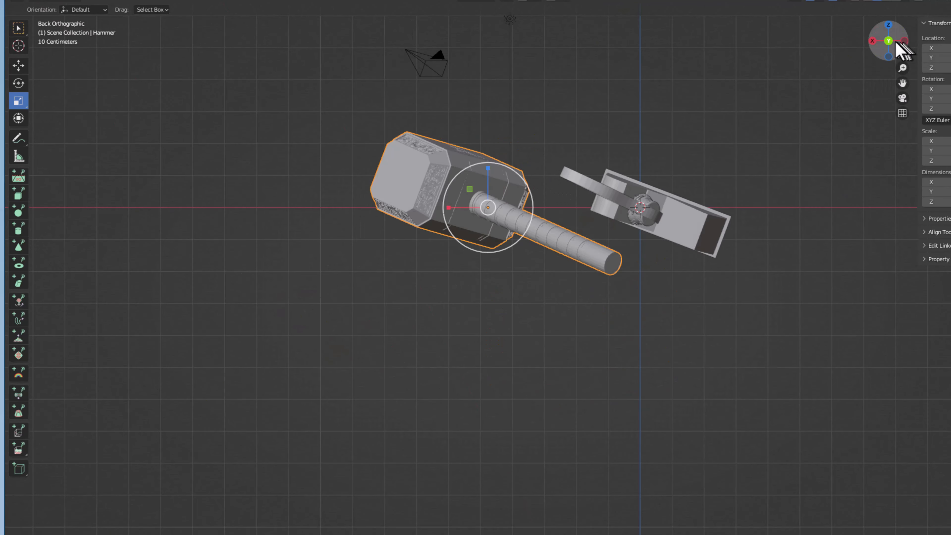
{"action": "left_click", "coordinate": [889, 26]}
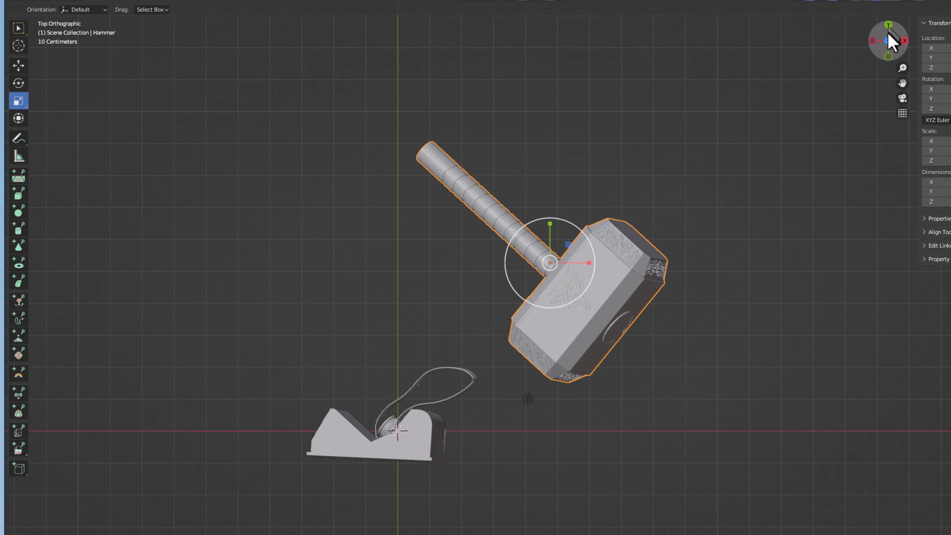
{"action": "left_click", "coordinate": [889, 41]}
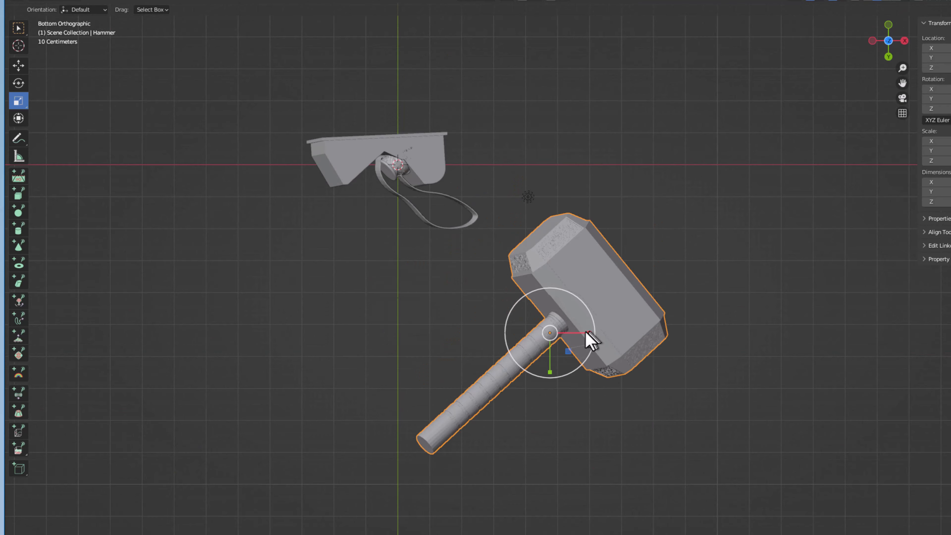
{"action": "mouse_move", "coordinate": [589, 333]}
{"action": "left_mouse_down"}
{"action": "mouse_move", "coordinate": [633, 333]}
{"action": "mouse_move", "coordinate": [590, 333]}
{"action": "left_mouse_up"}
{"action": "left_click_drag", "start_coordinate": [552, 378], "coordinate": [620, 370]}
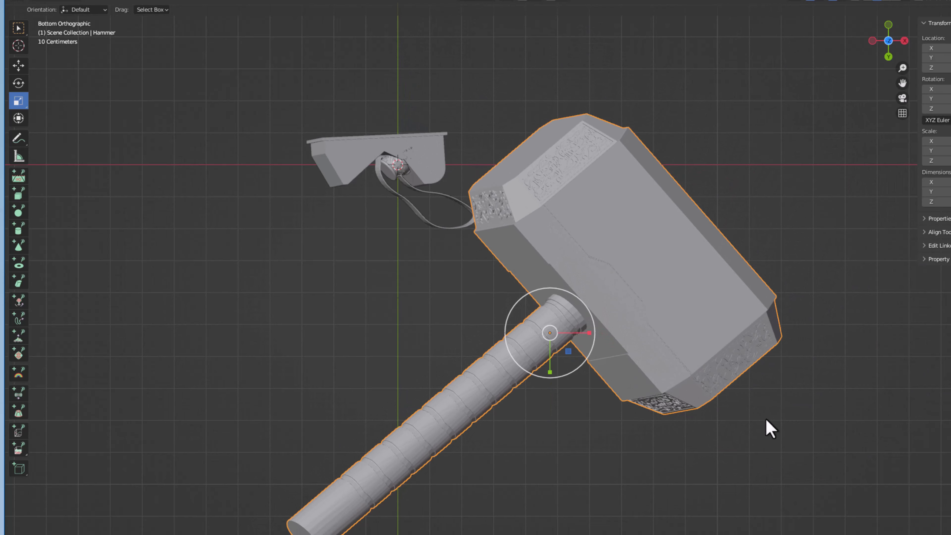
Undo the hammer's scaling and its move along Y, and save the file
{"action": "key", "text": "ctrl+z"}
{"action": "key", "text": "ctrl+z"}
{"action": "key", "text": "ctrl+z"}
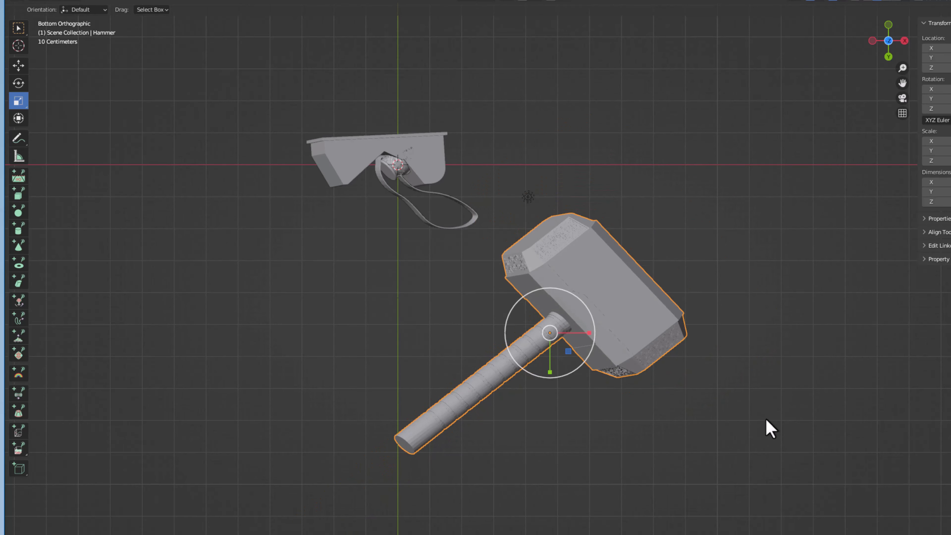
{"action": "key", "text": "ctrl+z"}
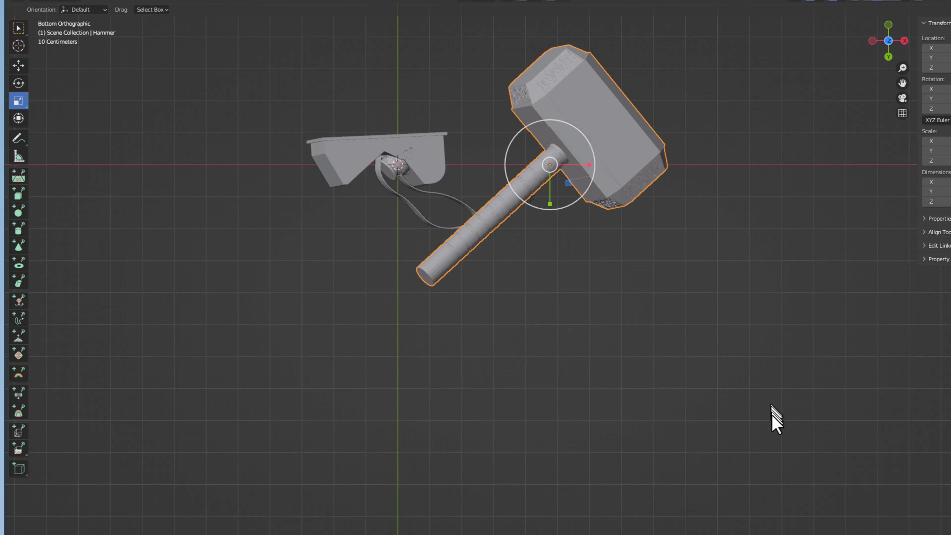
{"action": "key", "text": "ctrl+s"}
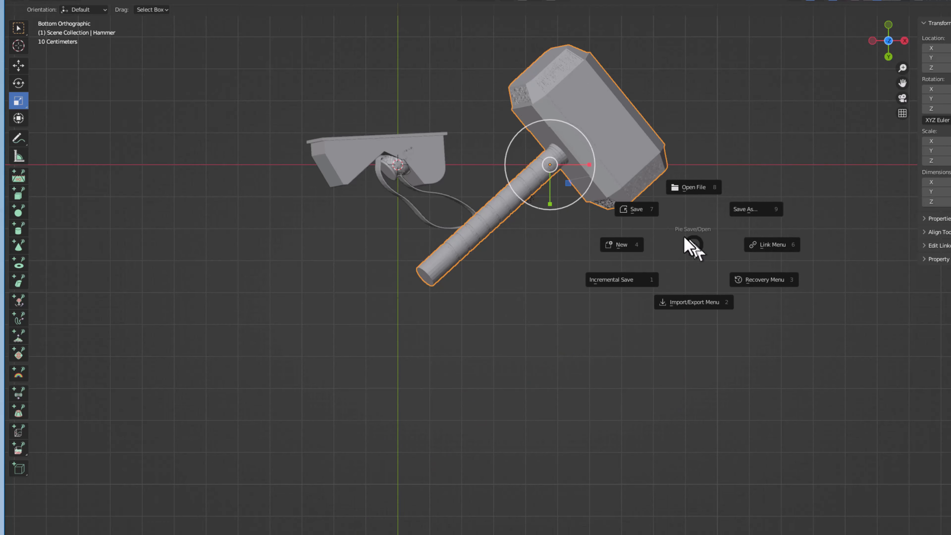
{"action": "left_click", "coordinate": [641, 215]}
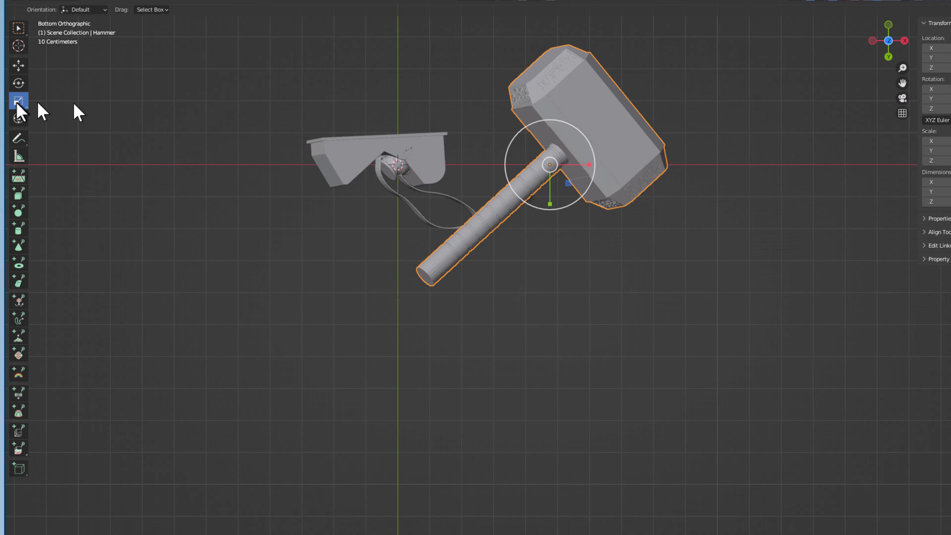
Rotate the hammer freehand about the Z axis with the Rotate tool in the bottom orthographic view
{"action": "left_click", "coordinate": [18, 87]}
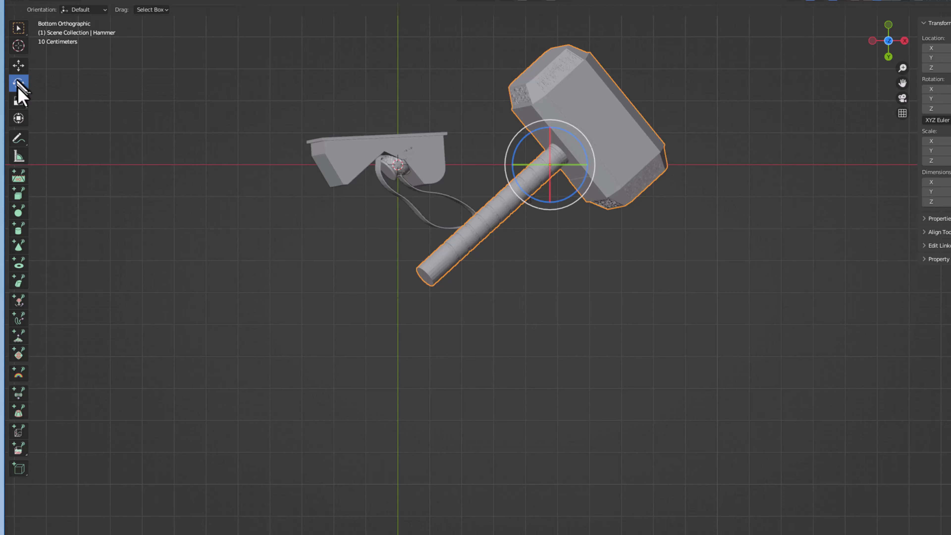
{"action": "left_click_drag", "start_coordinate": [568, 209], "coordinate": [596, 169]}
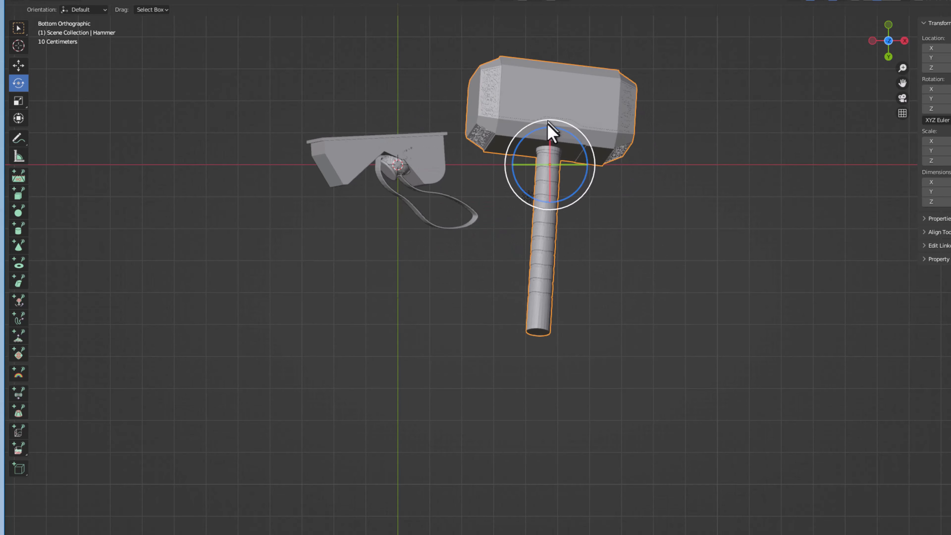
{"action": "left_click_drag", "start_coordinate": [547, 121], "coordinate": [558, 154]}
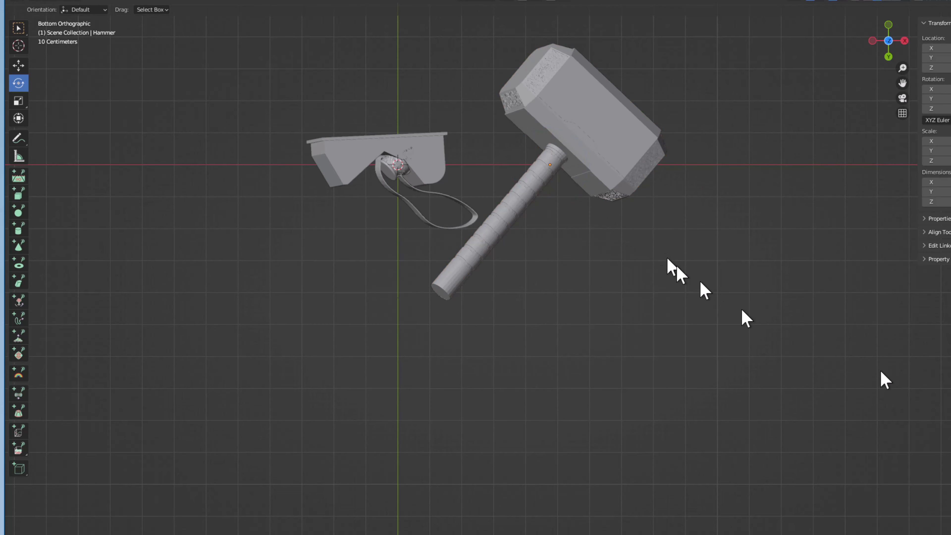
Examine the hammer and stand from the front and right orthographic views and from tilted views up to above
{"action": "key", "text": "KP_1"}
{"action": "middle_click_drag", "start_coordinate": [802, 330], "coordinate": [670, 296]}
{"action": "key", "text": "KP_3"}
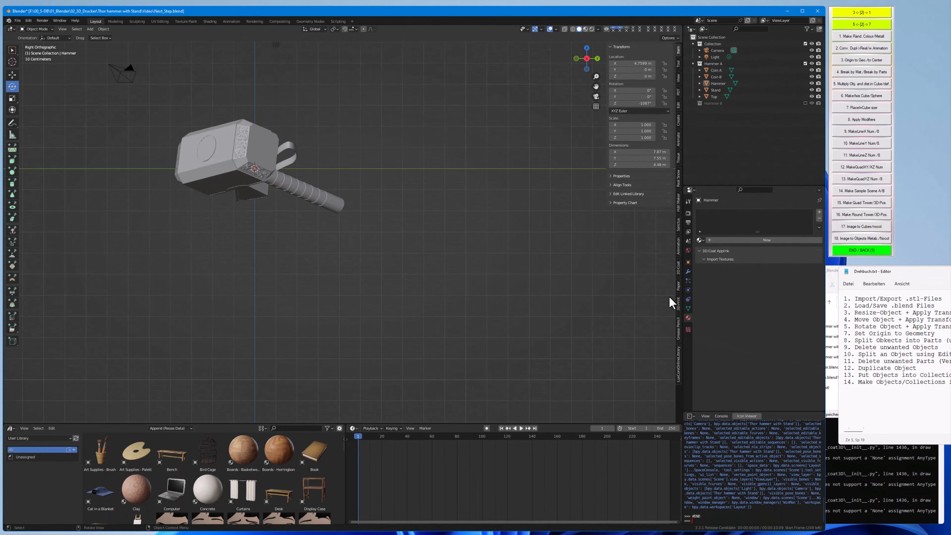
{"action": "key", "text": "KP_1"}
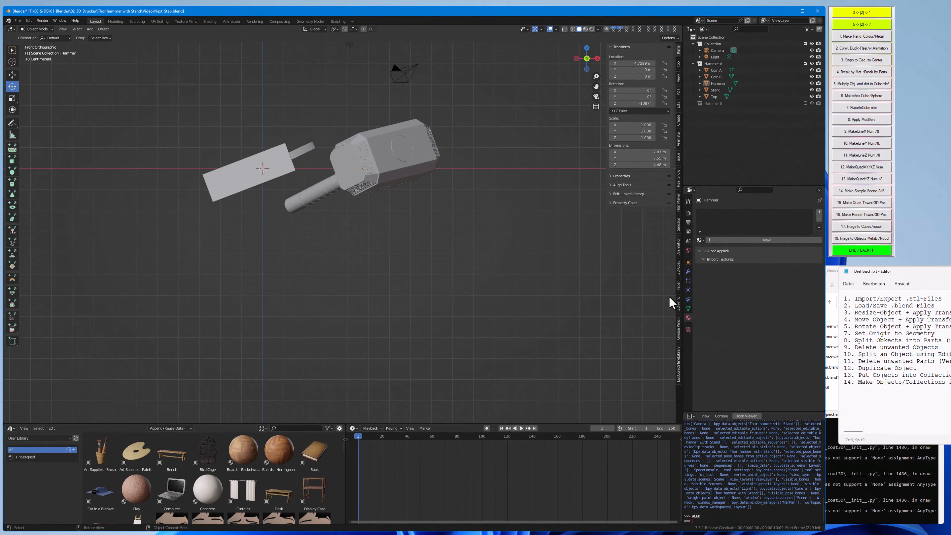
{"action": "key", "text": "KP_6"}
{"action": "key", "text": "KP_4"}
{"action": "key", "text": "KP_8"}
{"action": "key", "text": "KP_8"}
{"action": "key", "text": "KP_8"}
{"action": "key", "text": "KP_8"}
{"action": "key", "text": "KP_8"}
{"action": "key", "text": "KP_8"}
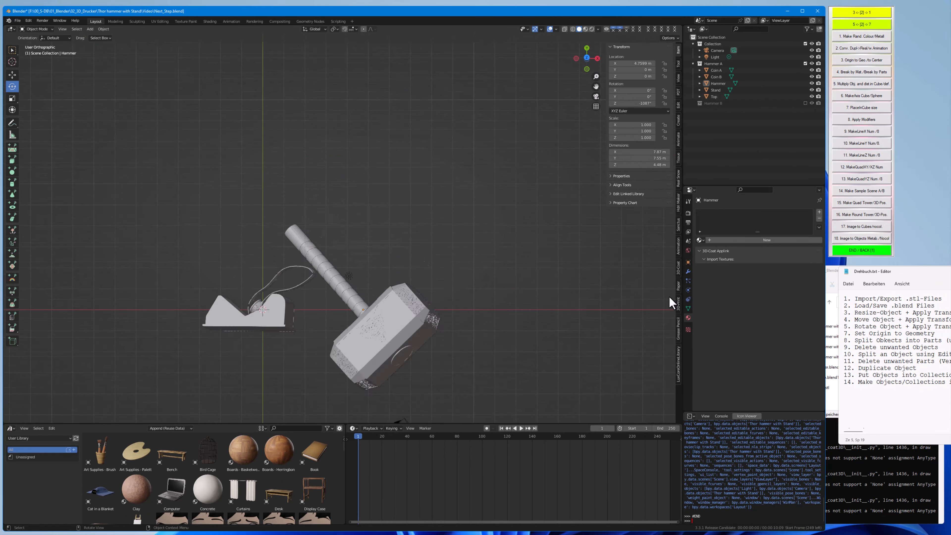
Examine the hammer and stand from opposite, right, front and tilted views, switching between perspective and orthographic projection
{"action": "key", "text": "KP_9"}
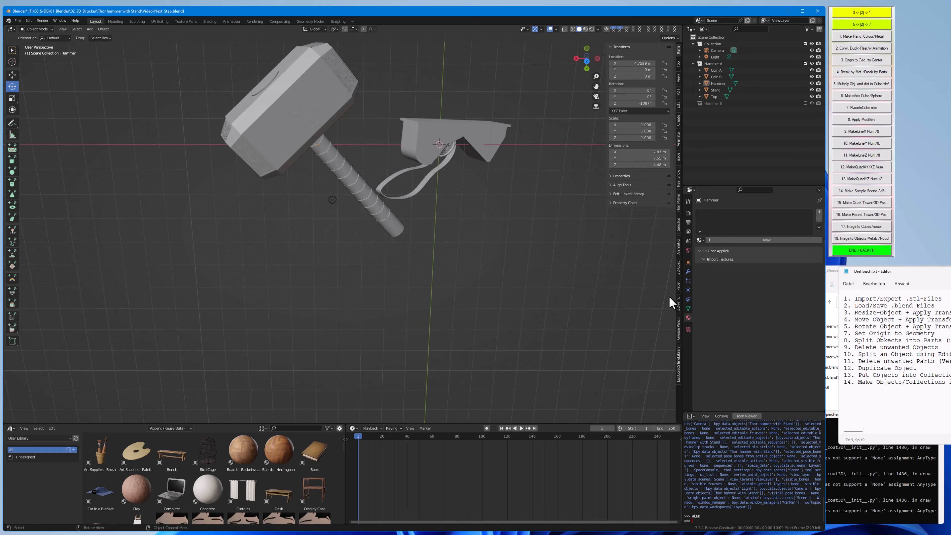
{"action": "key", "text": "KP_4"}
{"action": "key", "text": "KP_6"}
{"action": "key", "text": "KP_5"}
{"action": "key", "text": "KP_3"}
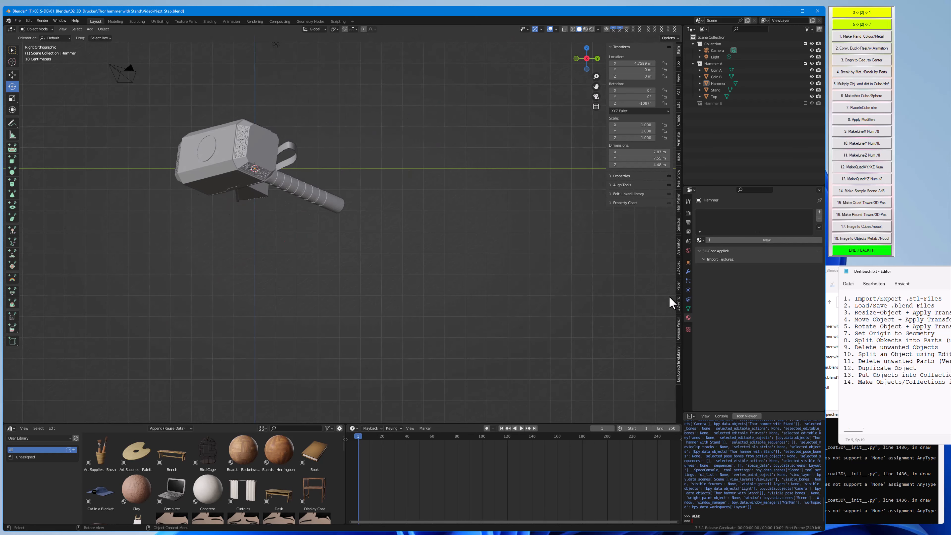
{"action": "key", "text": "KP_8"}
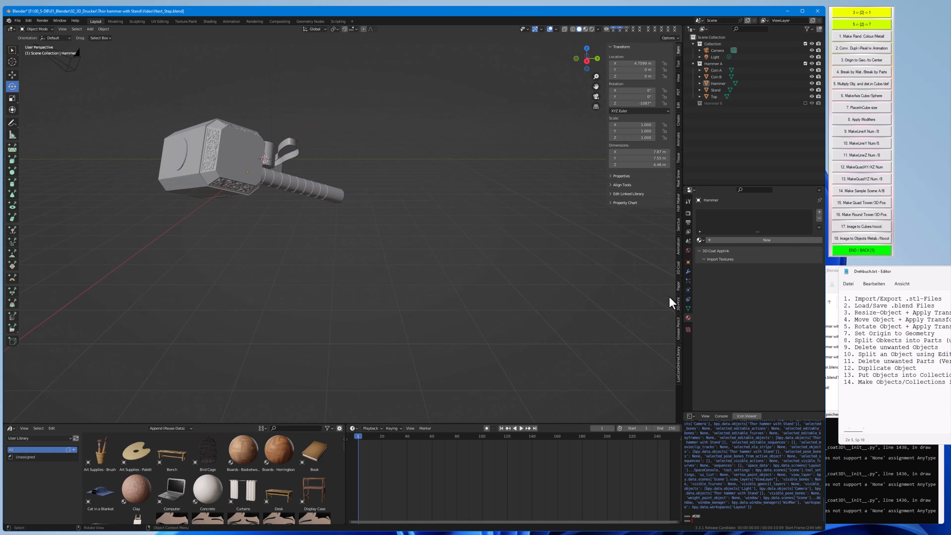
{"action": "key", "text": "KP_5"}
{"action": "key", "text": "KP_5"}
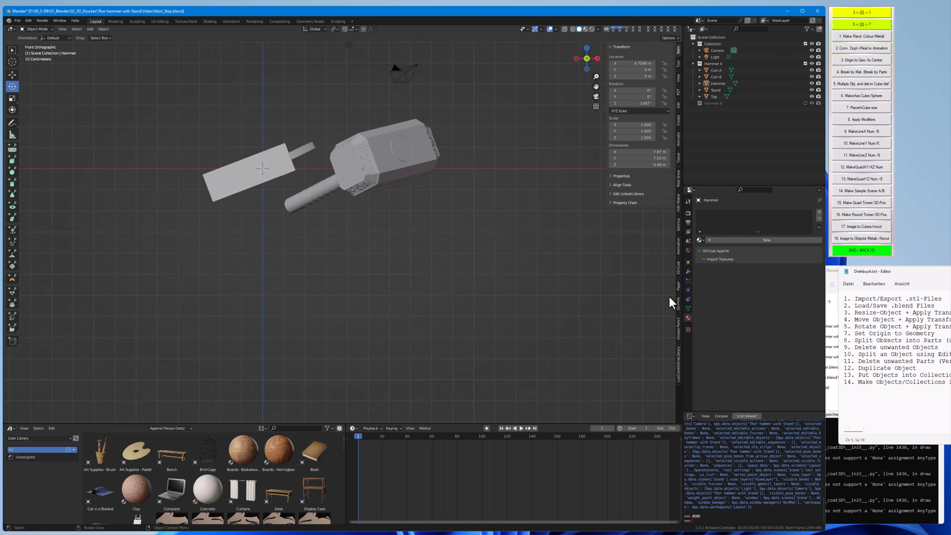
{"action": "middle_click_drag", "start_coordinate": [670, 297], "coordinate": [670, 297]}
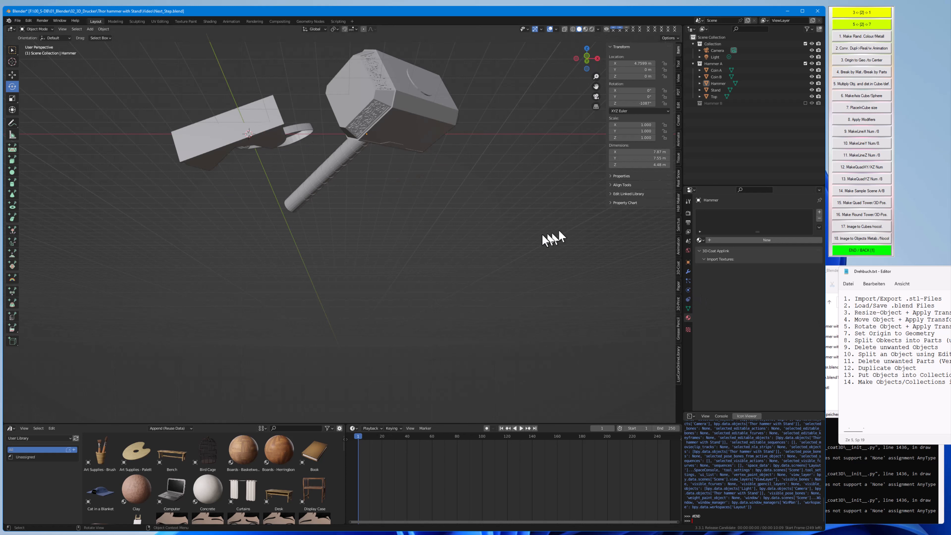
{"action": "scroll", "coordinate": [429, 166], "scroll_direction": "down", "scroll_amount": 2}
{"action": "scroll", "coordinate": [414, 197], "scroll_direction": "up", "scroll_amount": 4}
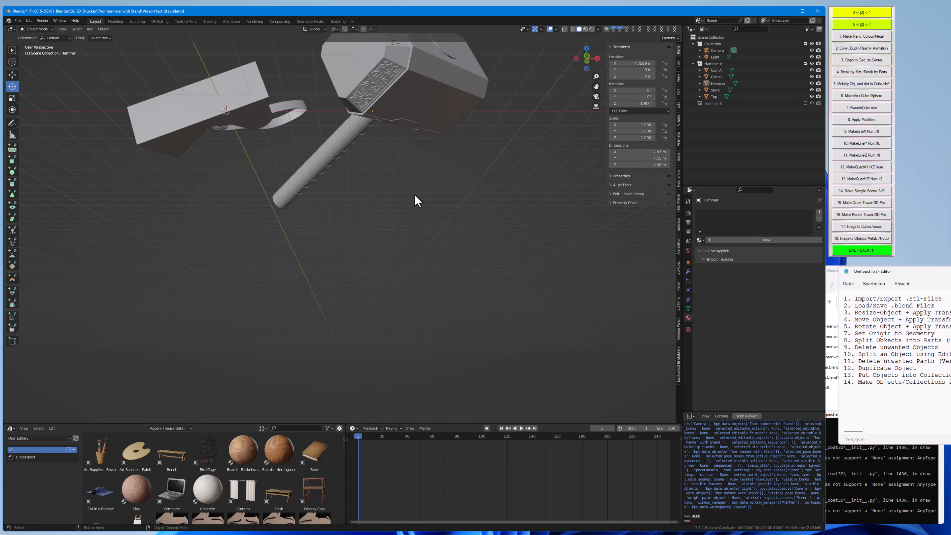
{"action": "scroll", "coordinate": [390, 140], "scroll_direction": "down", "scroll_amount": 2}
Select the hammer and set its Z rotation to 0°
{"action": "left_click", "coordinate": [385, 139]}
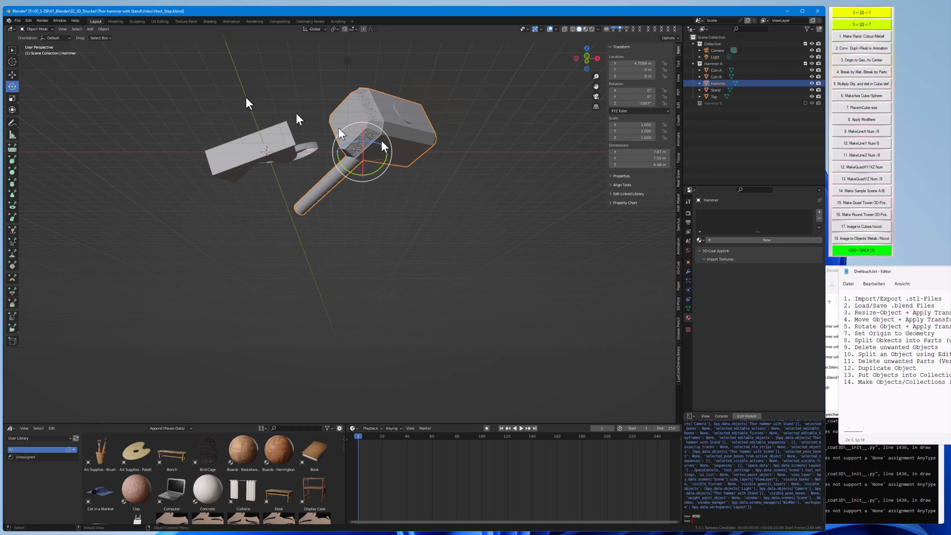
{"action": "left_click", "coordinate": [105, 29]}
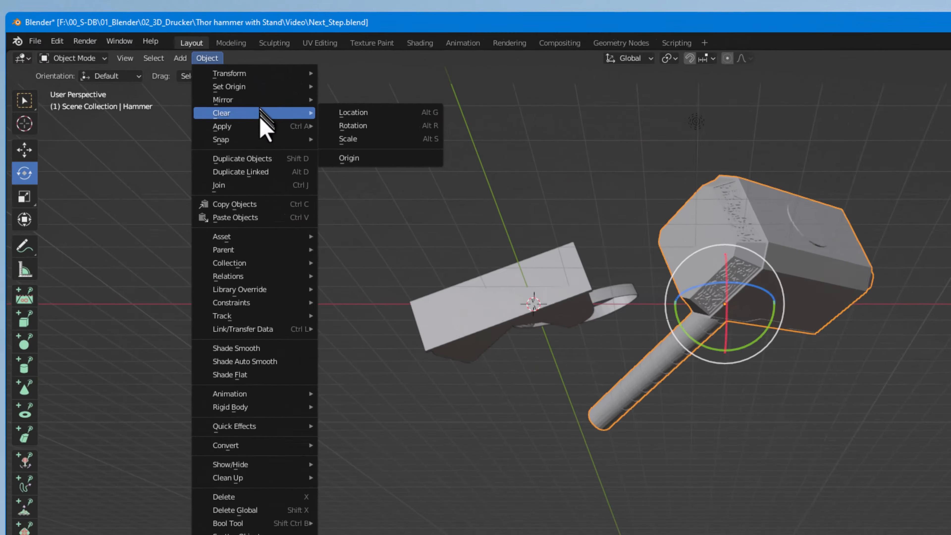
{"action": "mouse_move", "coordinate": [142, 65]}
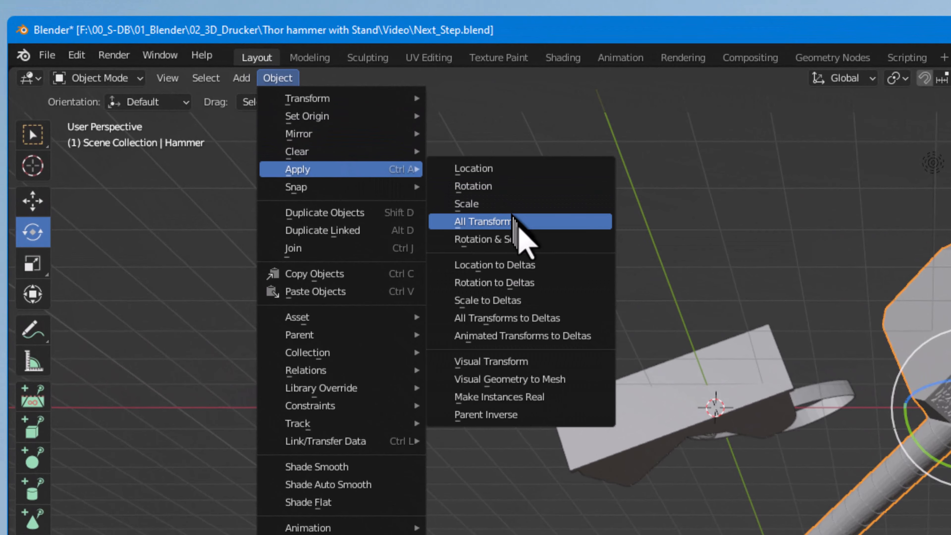
{"action": "left_click", "coordinate": [517, 204]}
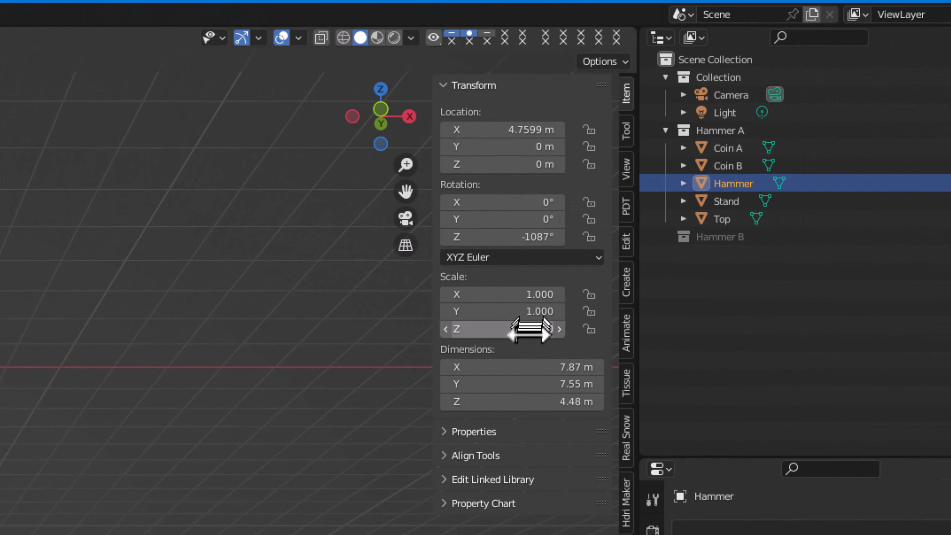
{"action": "left_click", "coordinate": [518, 237]}
{"action": "type", "text": "087.44d"}
{"action": "key", "text": "Return"}
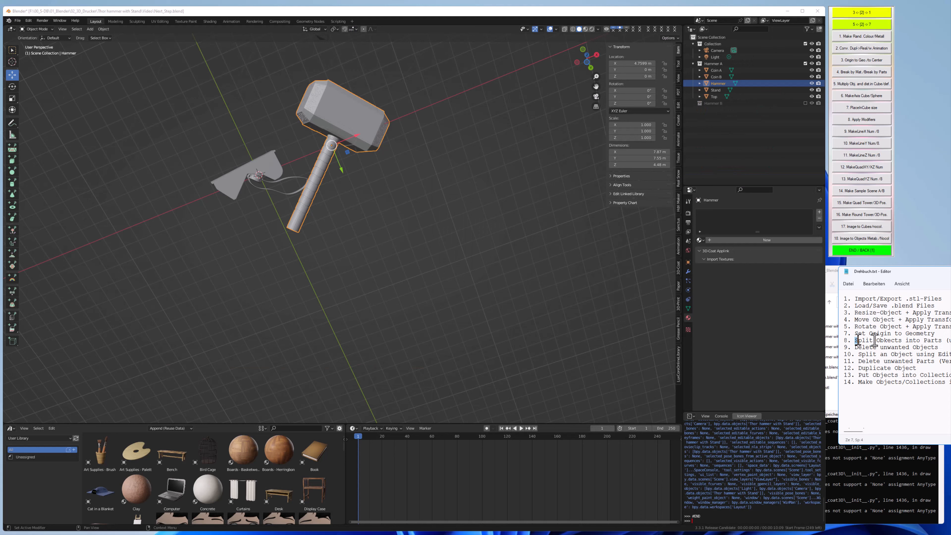
Move the Stand and Top together about 0.99 m along negative Y, and the Stand alone further to about Y -3.56 m
{"action": "double_click", "coordinate": [875, 340]}
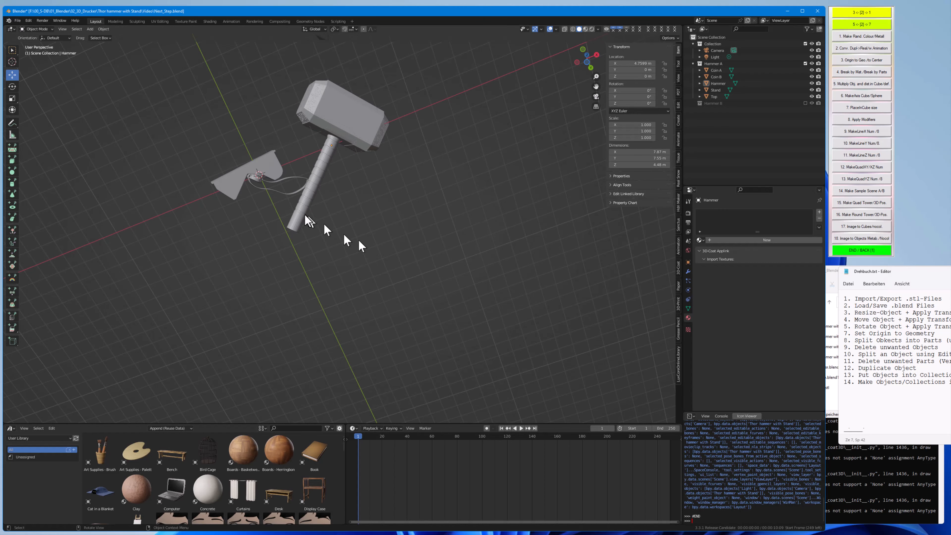
{"action": "scroll", "coordinate": [304, 214], "scroll_direction": "up", "scroll_amount": 2}
{"action": "middle_click_drag", "start_coordinate": [348, 205], "coordinate": [432, 268], "text": "shift"}
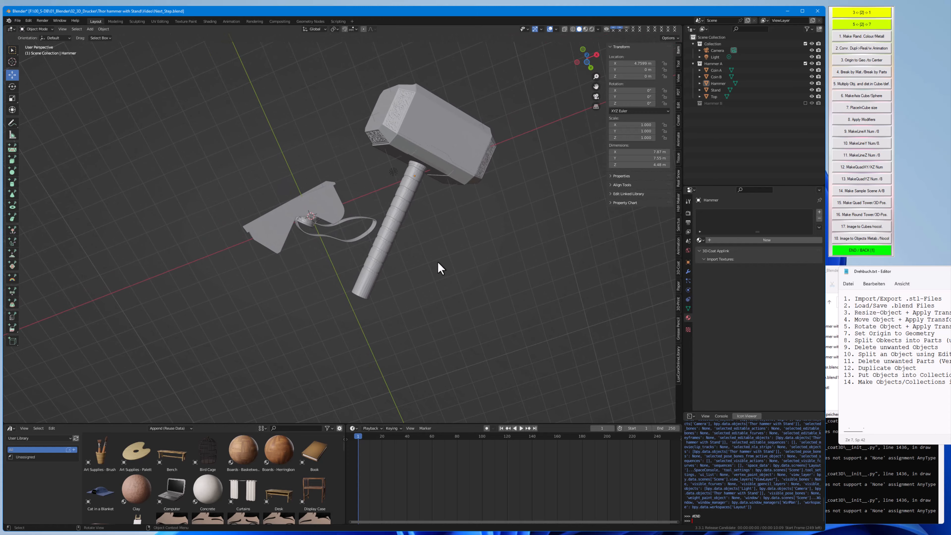
{"action": "left_click", "coordinate": [314, 201]}
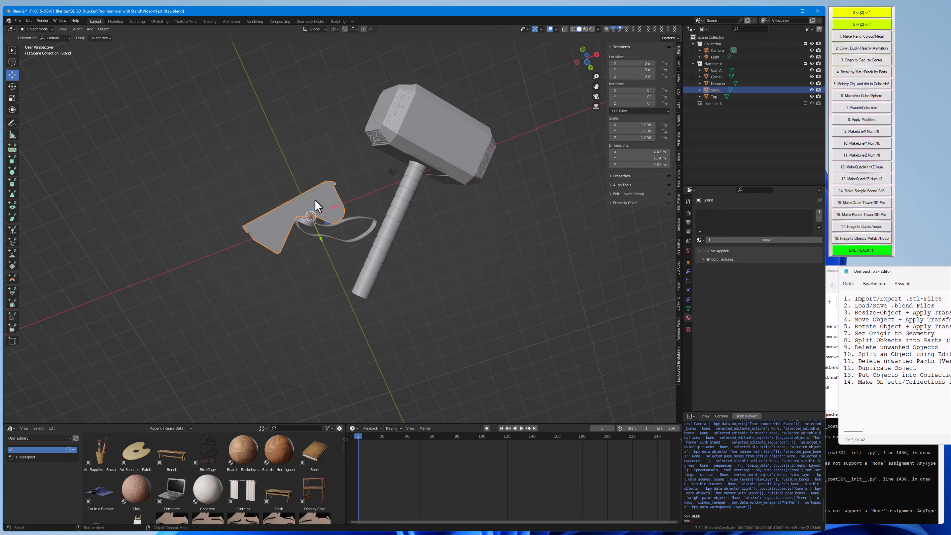
{"action": "left_click_drag", "start_coordinate": [315, 200], "coordinate": [284, 194]}
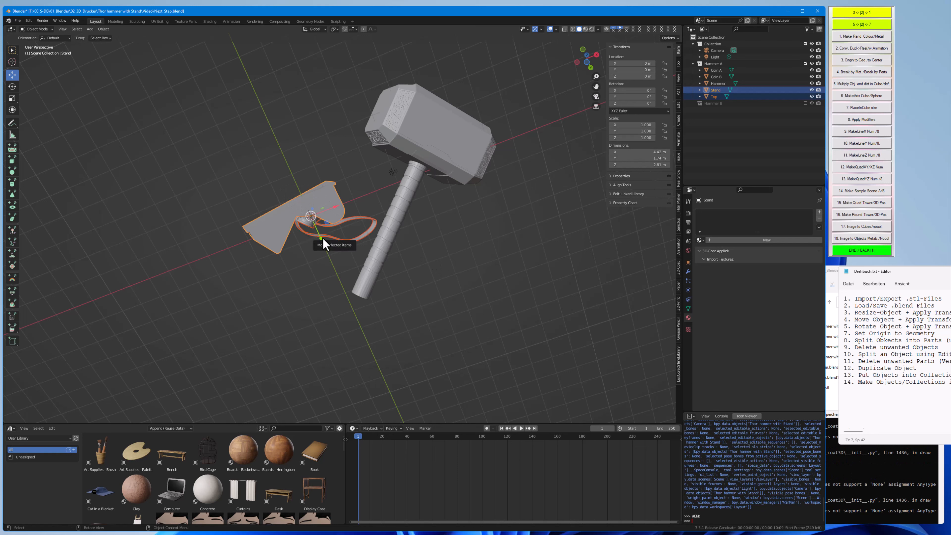
{"action": "left_click_drag", "start_coordinate": [323, 238], "coordinate": [283, 262]}
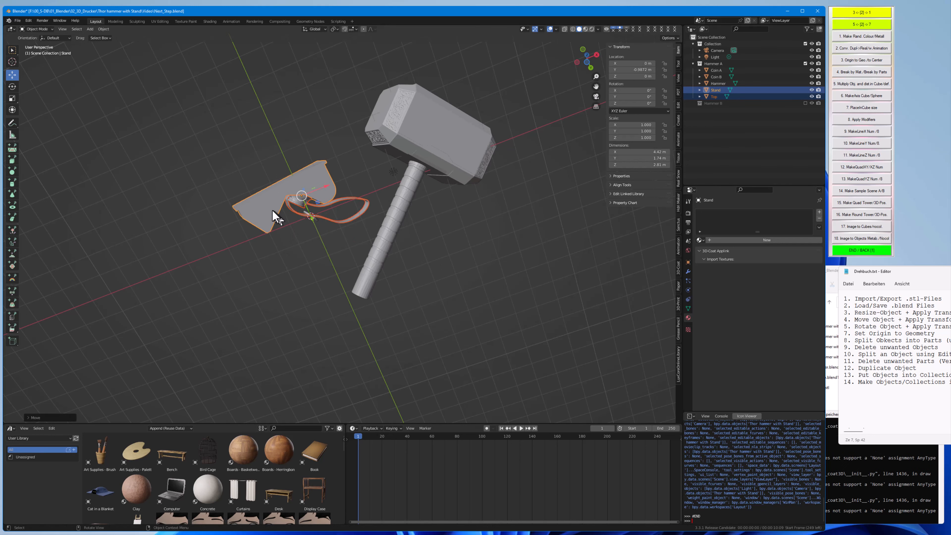
{"action": "left_click", "coordinate": [271, 221]}
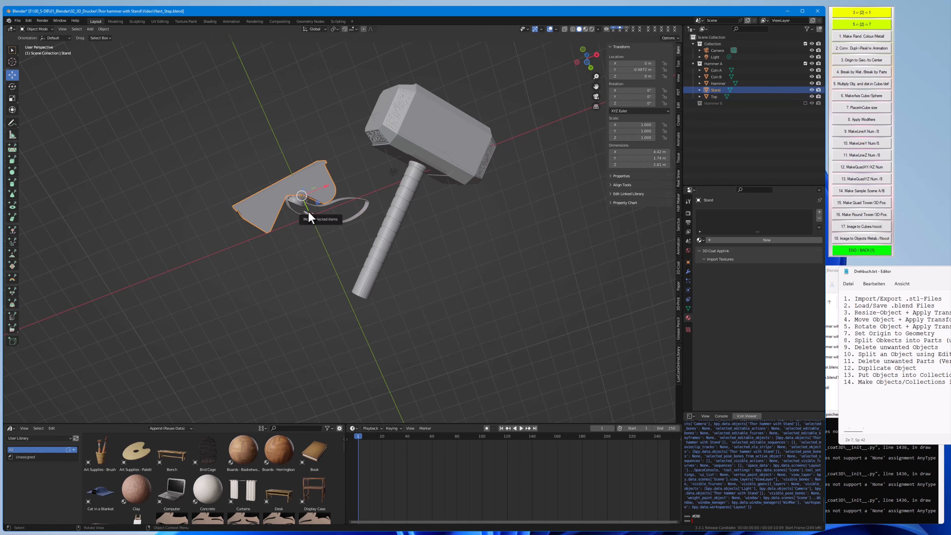
{"action": "left_click_drag", "start_coordinate": [308, 213], "coordinate": [292, 153]}
{"action": "middle_click_drag", "start_coordinate": [278, 163], "coordinate": [261, 146]}
Delete the stand and undo the deletion, doing this twice
{"action": "left_click", "coordinate": [249, 186]}
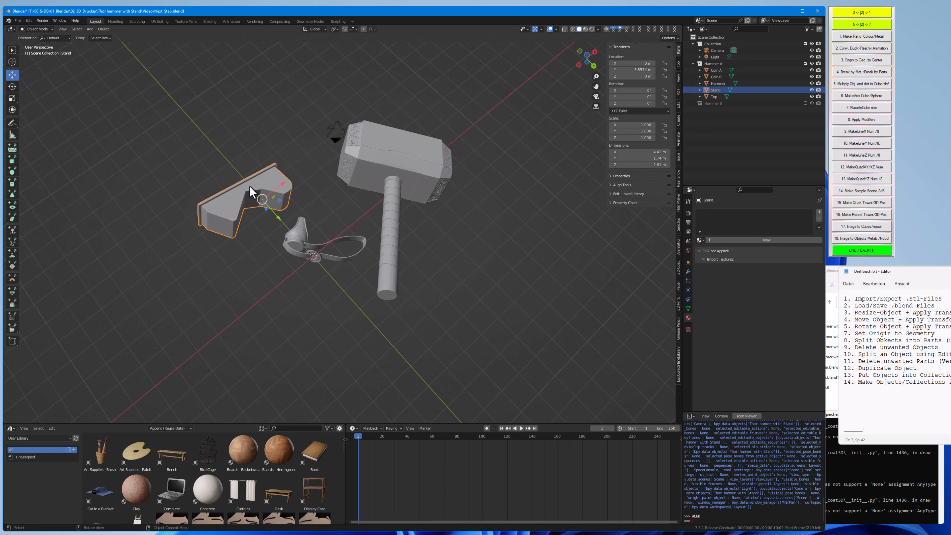
{"action": "key", "text": "Delete"}
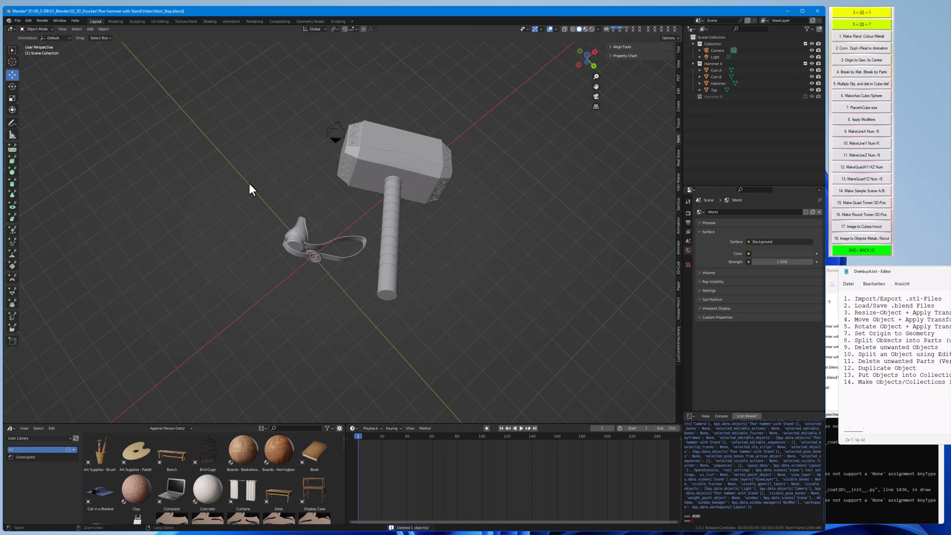
{"action": "key", "text": "ctrl+z"}
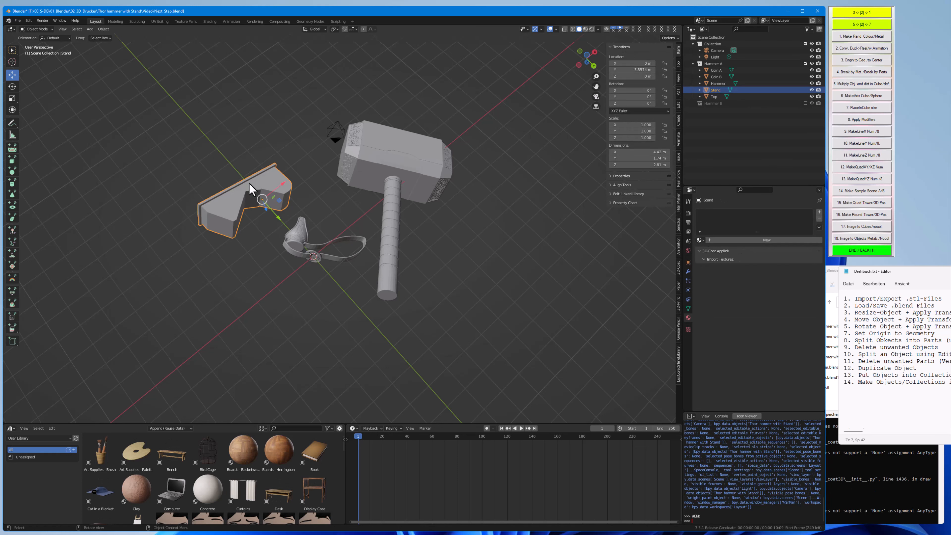
{"action": "right_click", "coordinate": [250, 185]}
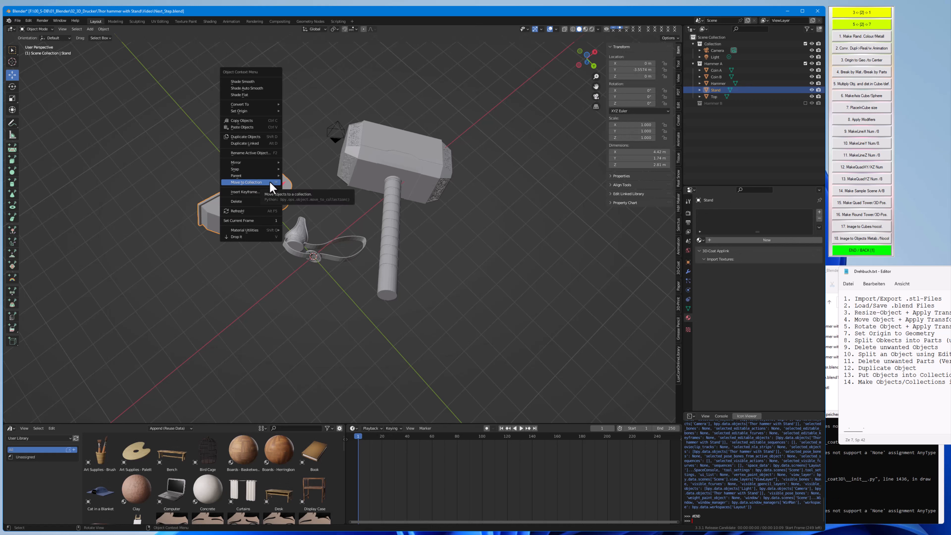
{"action": "left_click", "coordinate": [267, 202]}
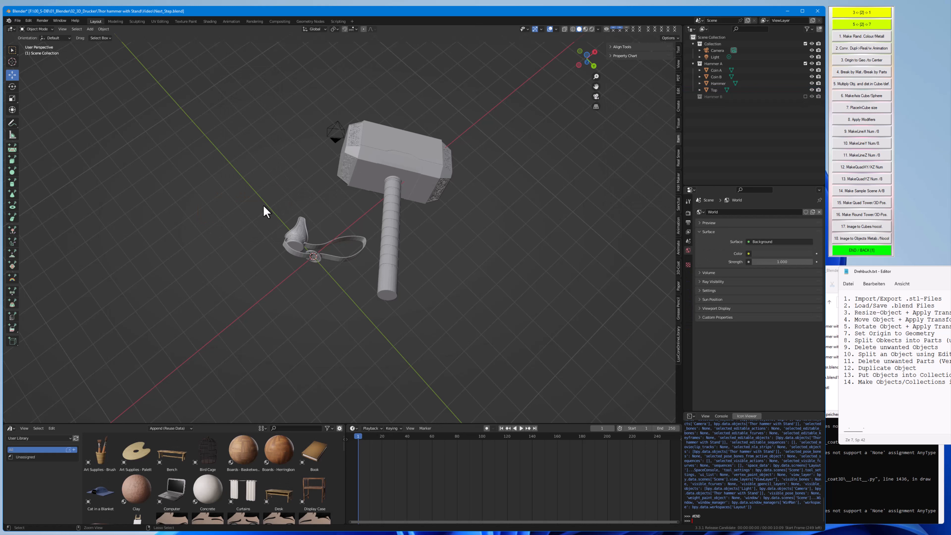
{"action": "key", "text": "ctrl+z"}
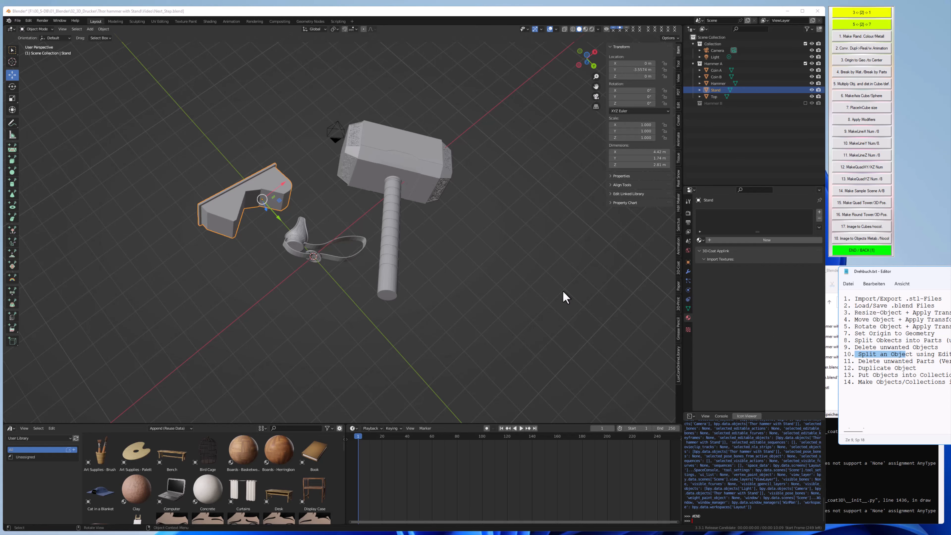
Select the hammer and duplicate it as an independent object, cancelling the free move of the copy
{"action": "left_click", "coordinate": [300, 241]}
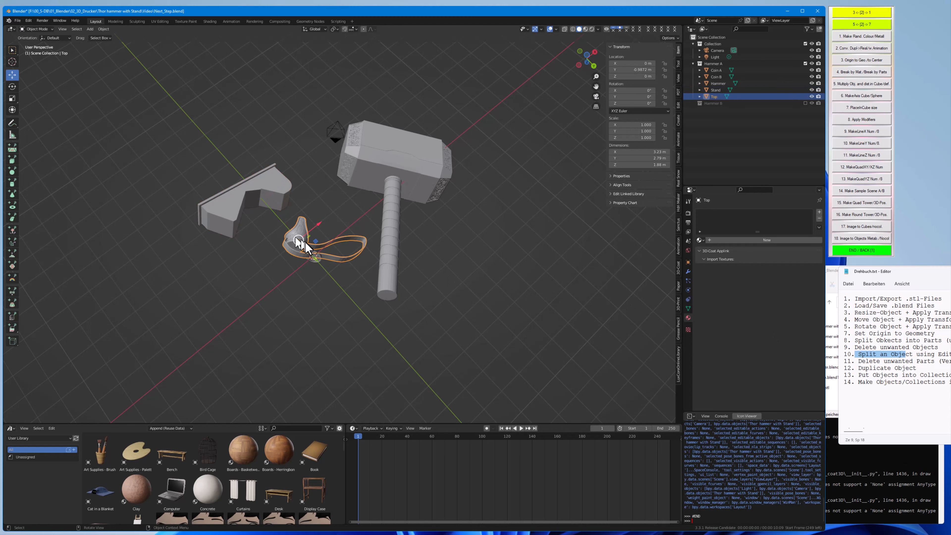
{"action": "left_click", "coordinate": [425, 167]}
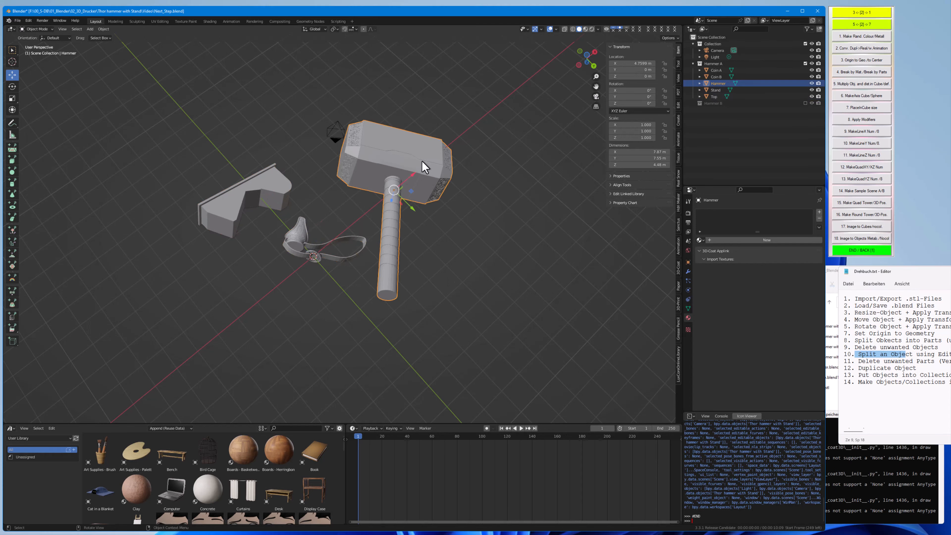
{"action": "right_click", "coordinate": [425, 167]}
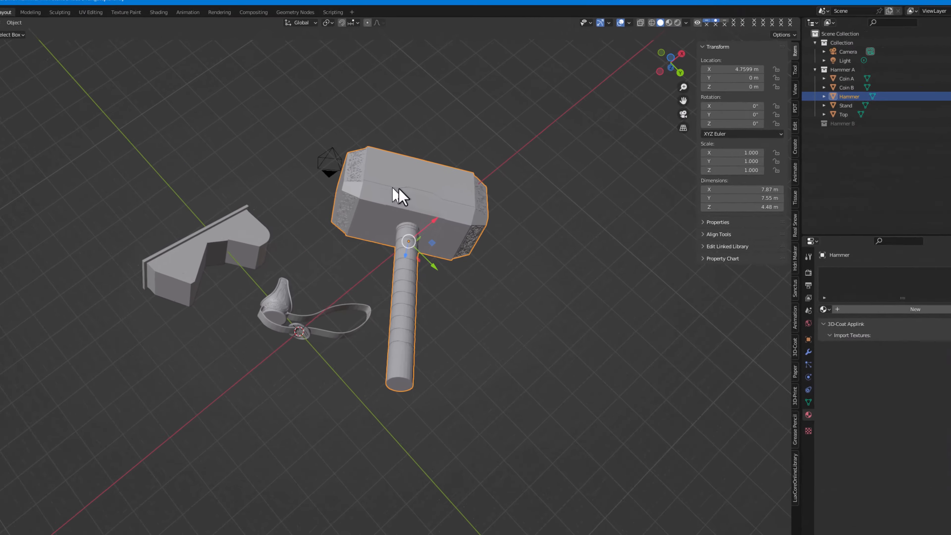
{"action": "right_click", "coordinate": [382, 157]}
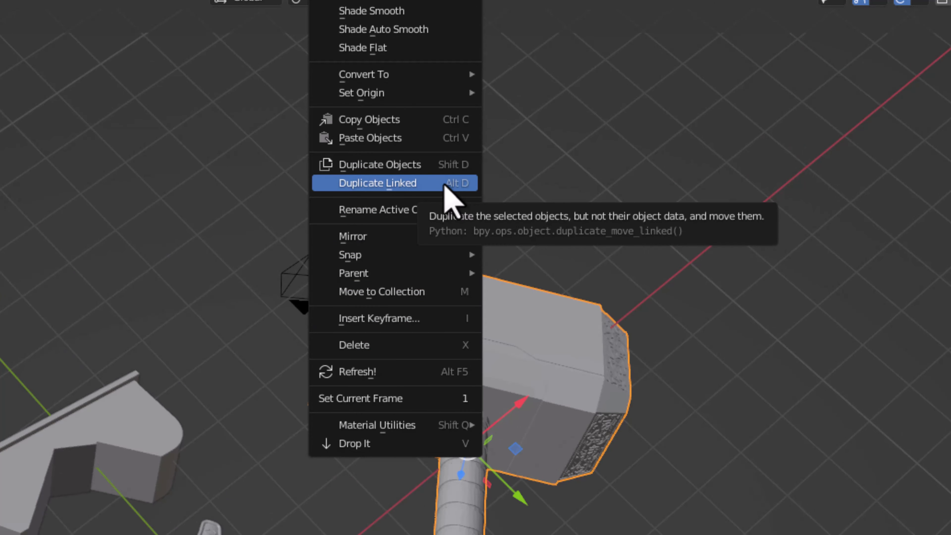
{"action": "left_click", "coordinate": [445, 165]}
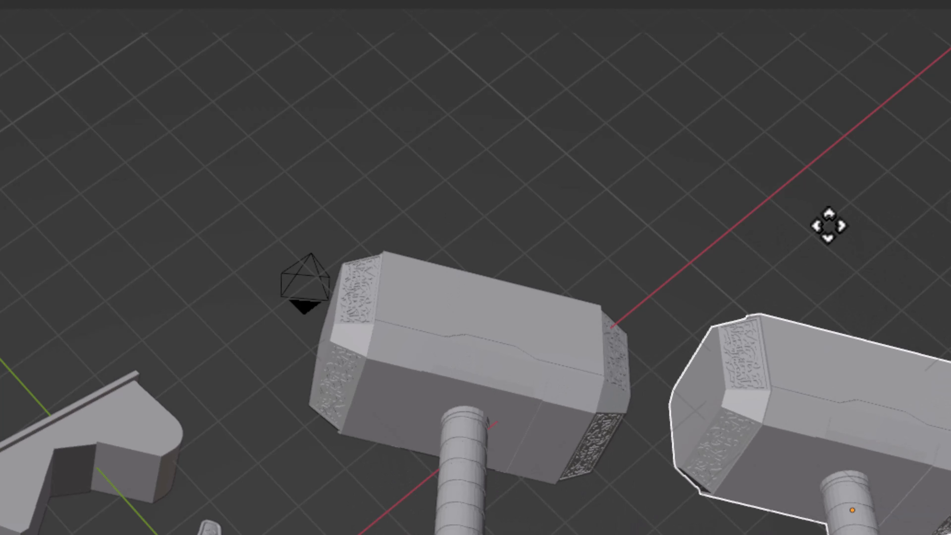
{"action": "right_click", "coordinate": [816, 226]}
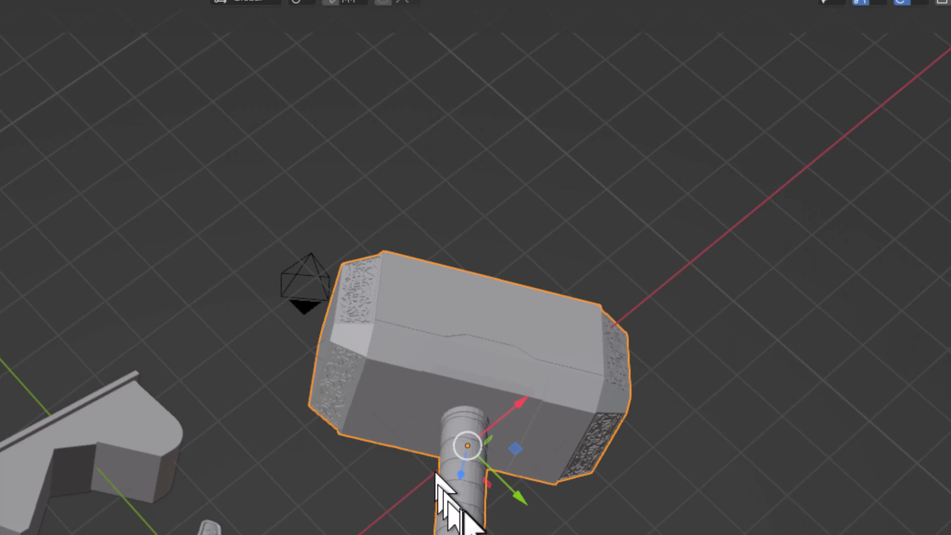
Duplicate the hammer once more and place the copy freehand along the Y axis
{"action": "key", "text": "shift+d"}
{"action": "key", "text": "y"}
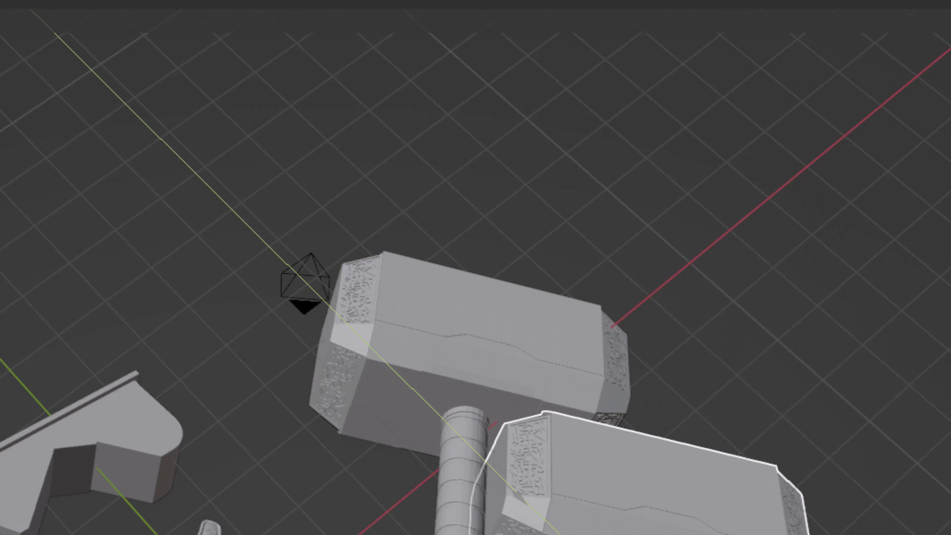
{"action": "key", "text": "Return"}
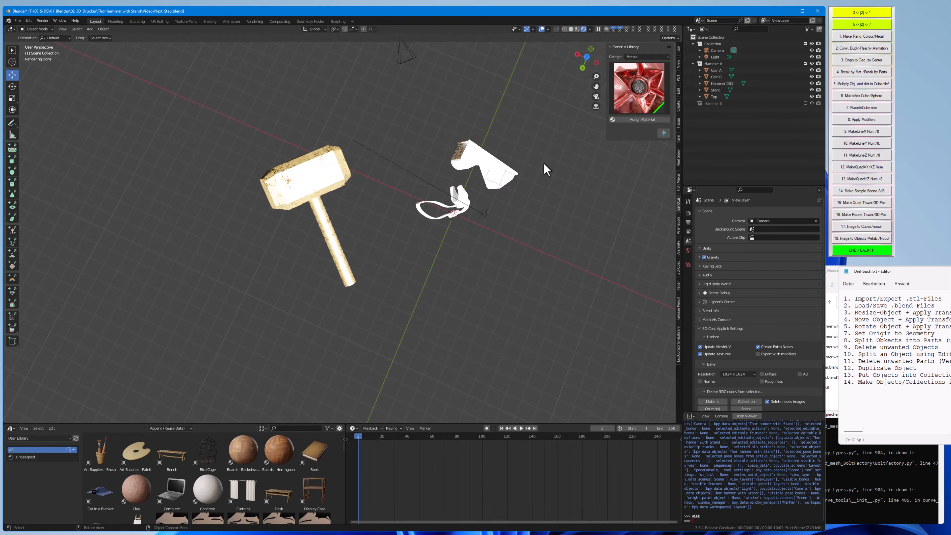
{"action": "left_click", "coordinate": [917, 375]}
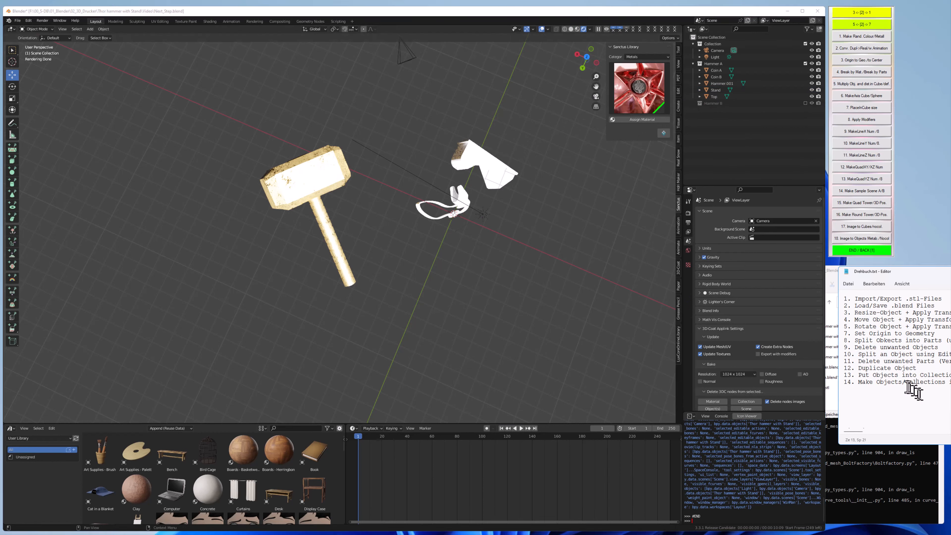
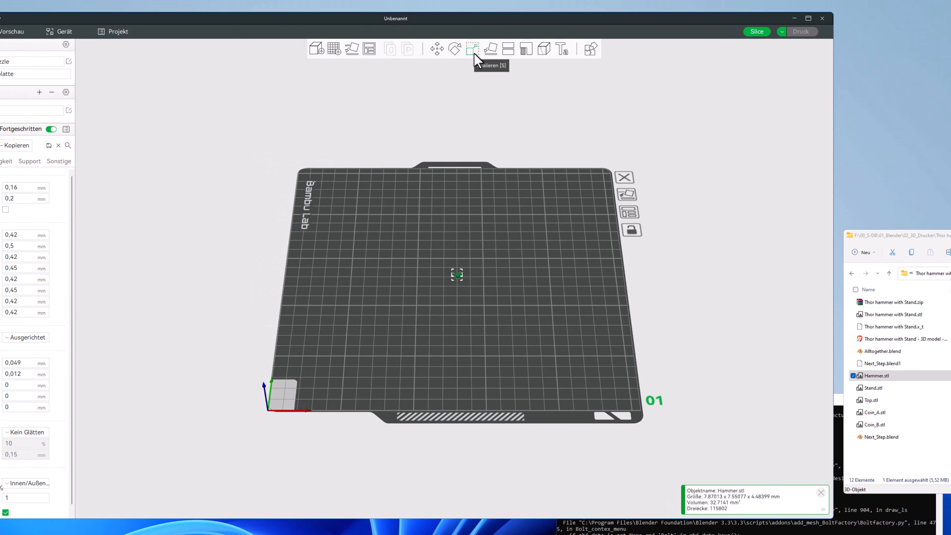
In Bambu Studio, scale the Hammer.stl model on the build plate uniformly to 400 %
{"action": "left_click", "coordinate": [474, 54]}
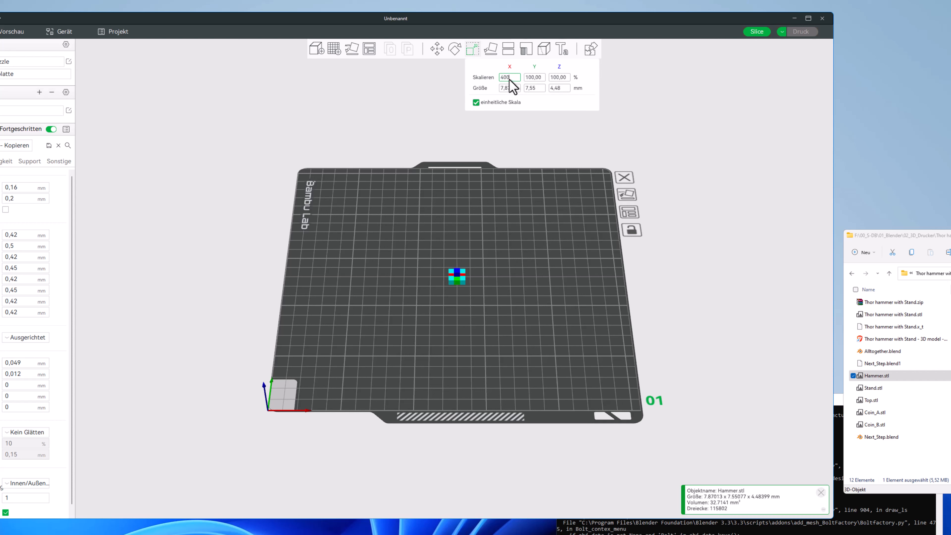
{"action": "key", "text": "Return"}
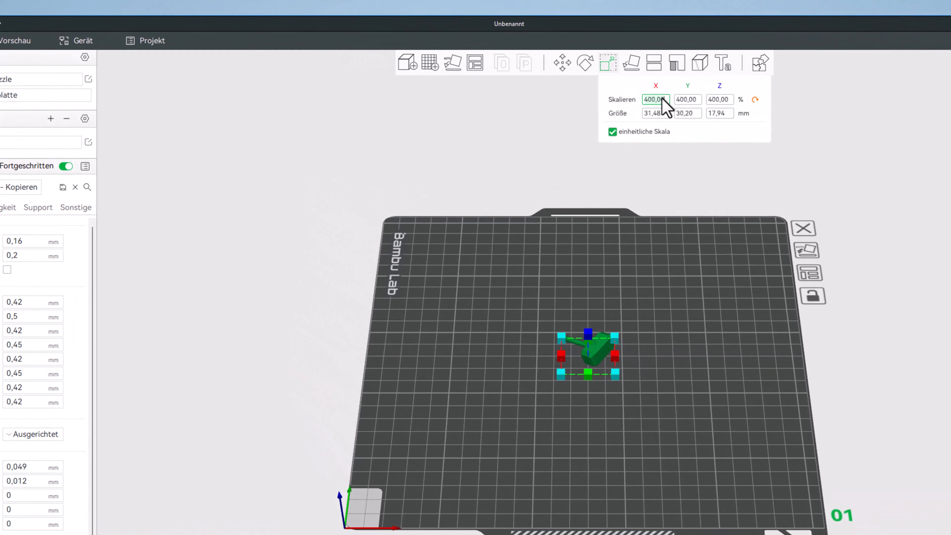
Scale the hammer uniformly, first to 1000 % and finally to 2000 %, and keep it selected
{"action": "type", "text": "1"}
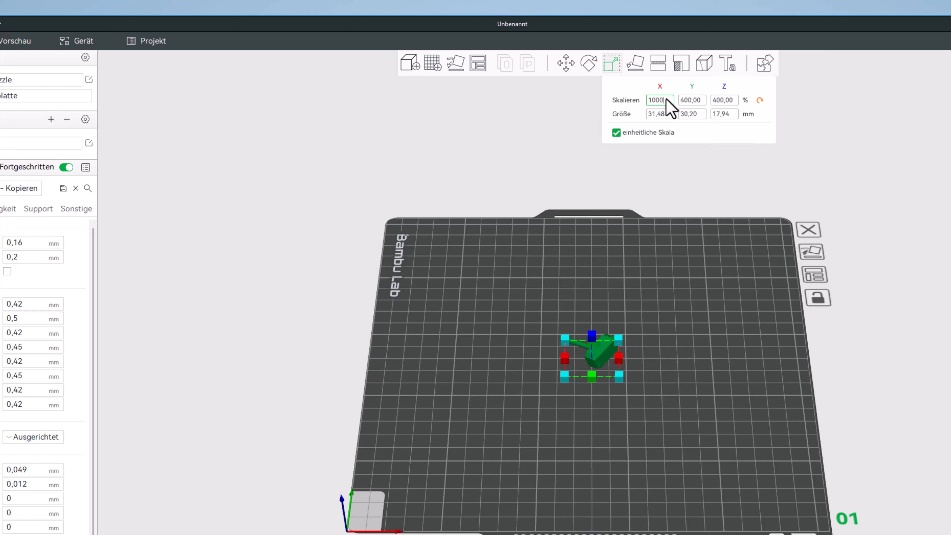
{"action": "type", "text": "000"}
{"action": "key", "text": "Return"}
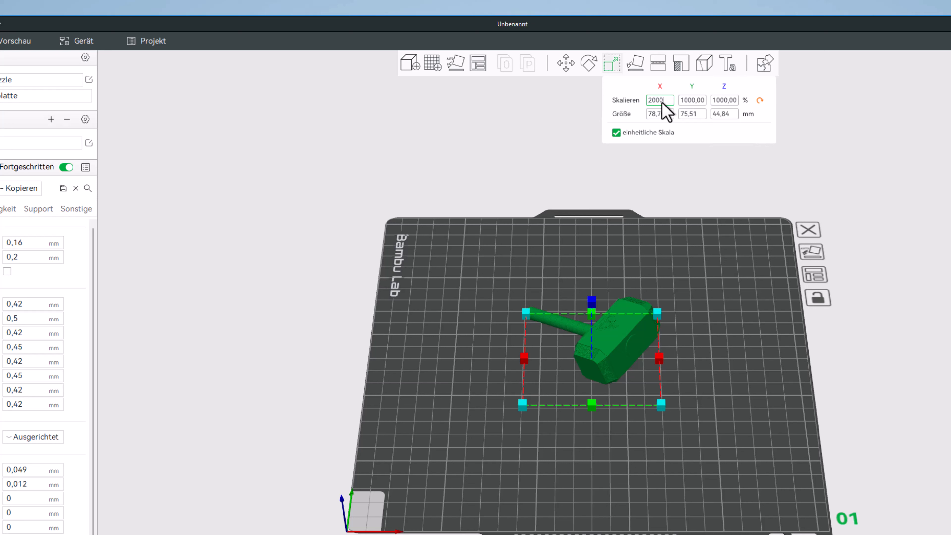
{"action": "key", "text": "Return"}
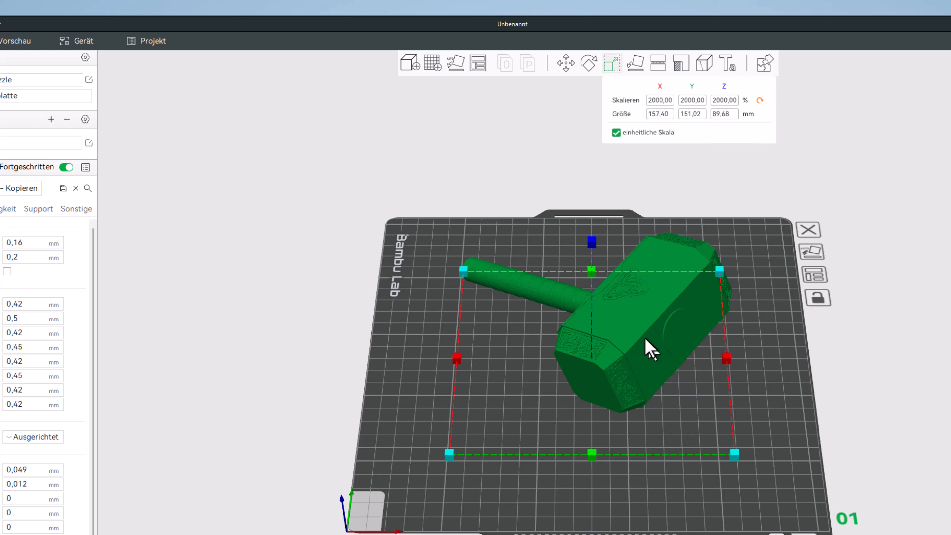
{"action": "left_click", "coordinate": [837, 206]}
{"action": "left_click", "coordinate": [675, 321]}
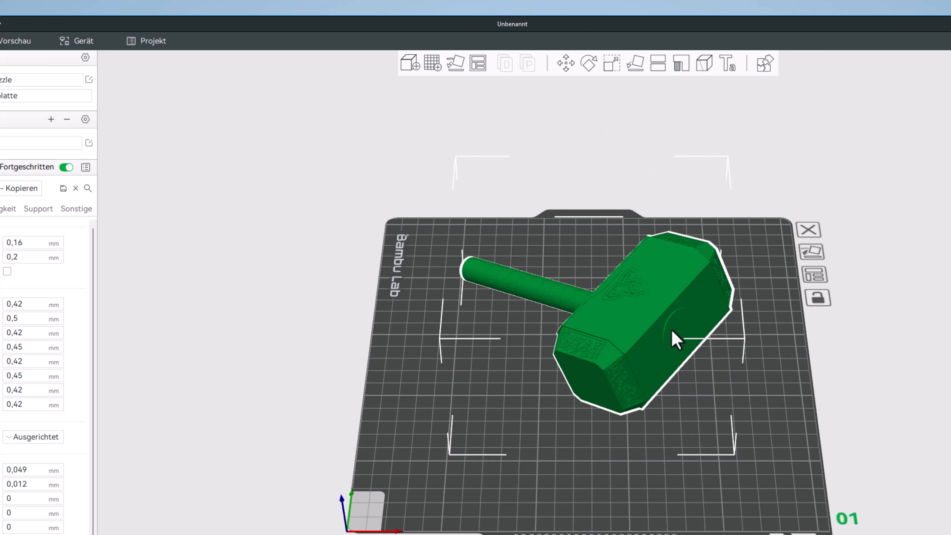
Lay the hammer on the circular face under its head so that the handle points straight up
{"action": "middle_click_drag", "start_coordinate": [722, 375], "coordinate": [670, 300]}
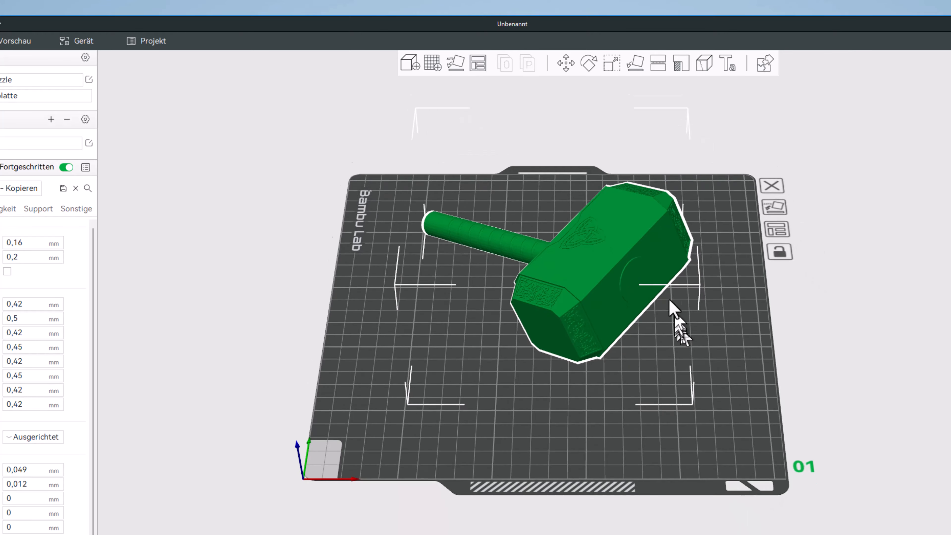
{"action": "left_click_drag", "start_coordinate": [690, 397], "coordinate": [656, 367]}
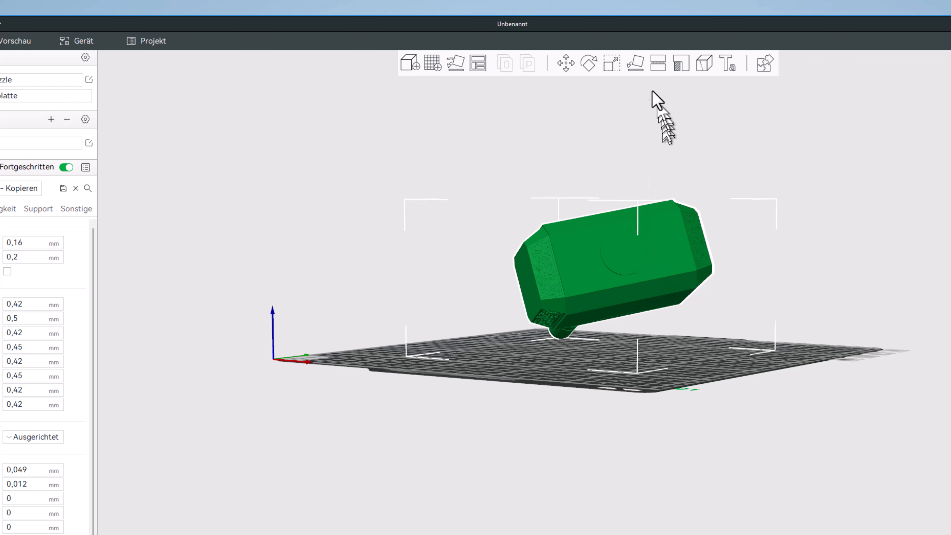
{"action": "left_click", "coordinate": [636, 67]}
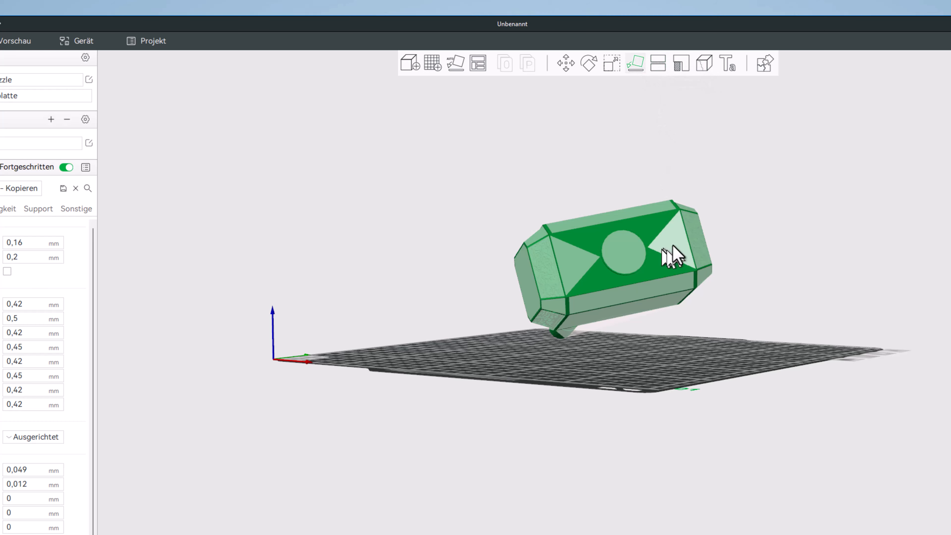
{"action": "left_click", "coordinate": [628, 255]}
Try laying the hammer on a long side and on an end of its head, and return it to handle-up
{"action": "scroll", "coordinate": [758, 289], "scroll_direction": "down", "scroll_amount": 4}
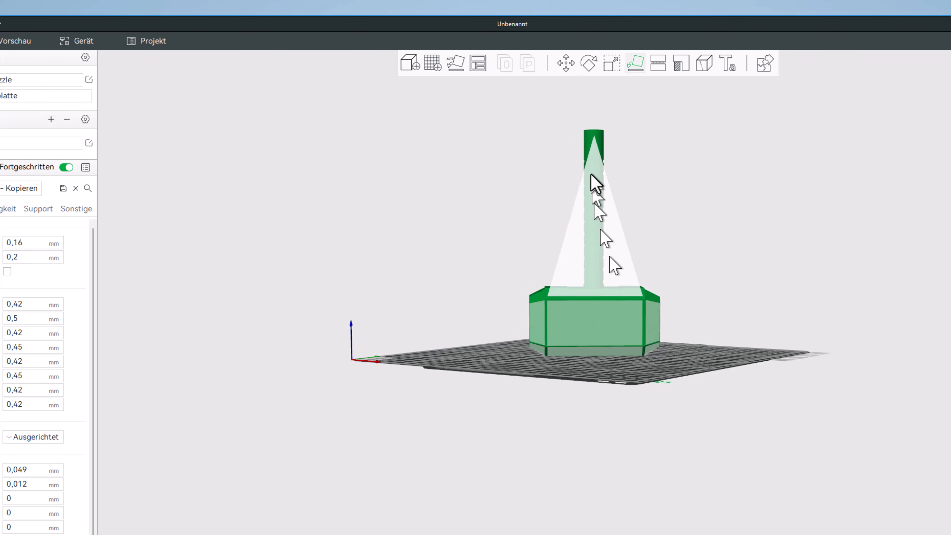
{"action": "right_click_drag", "start_coordinate": [567, 429], "coordinate": [595, 482]}
{"action": "left_click_drag", "start_coordinate": [601, 421], "coordinate": [627, 434]}
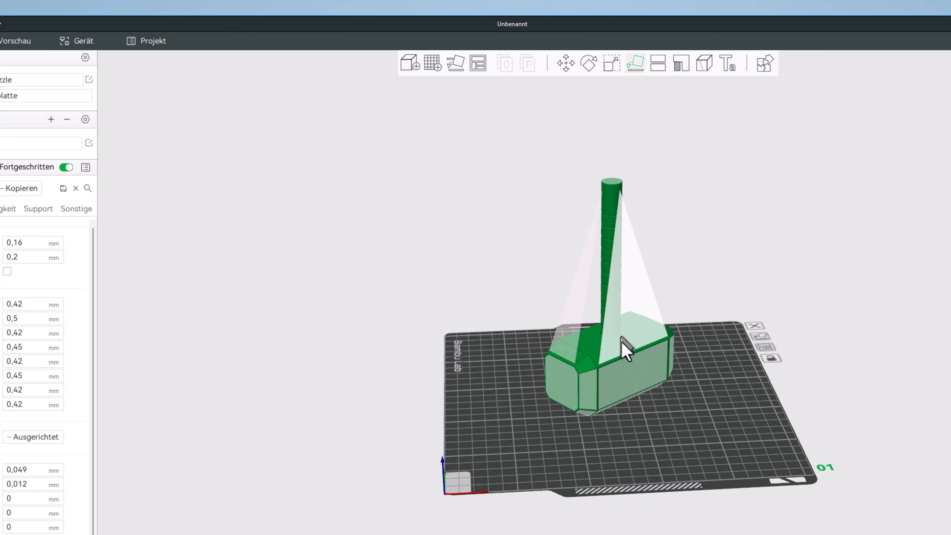
{"action": "left_click", "coordinate": [628, 370]}
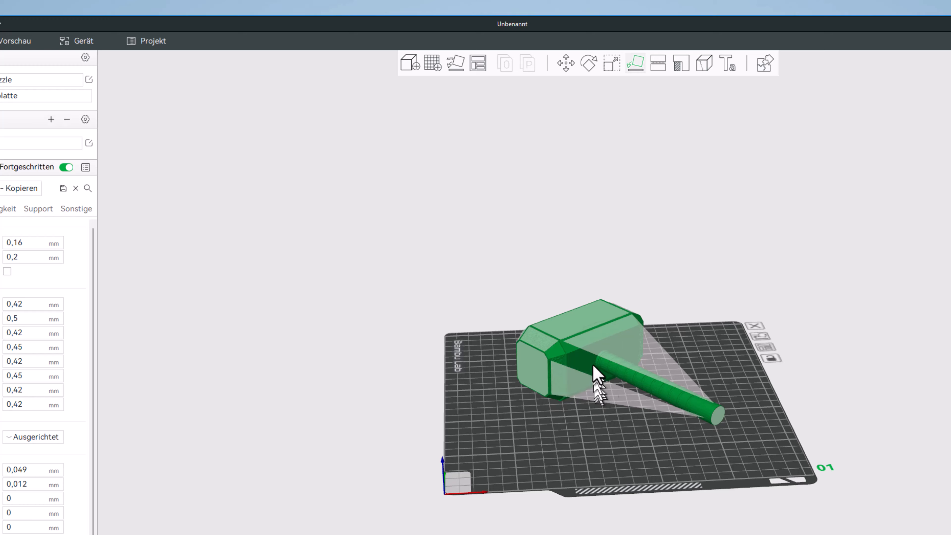
{"action": "middle_click_drag", "start_coordinate": [572, 413], "coordinate": [614, 422]}
{"action": "middle_click_drag", "start_coordinate": [585, 336], "coordinate": [587, 346]}
{"action": "left_click", "coordinate": [581, 373]}
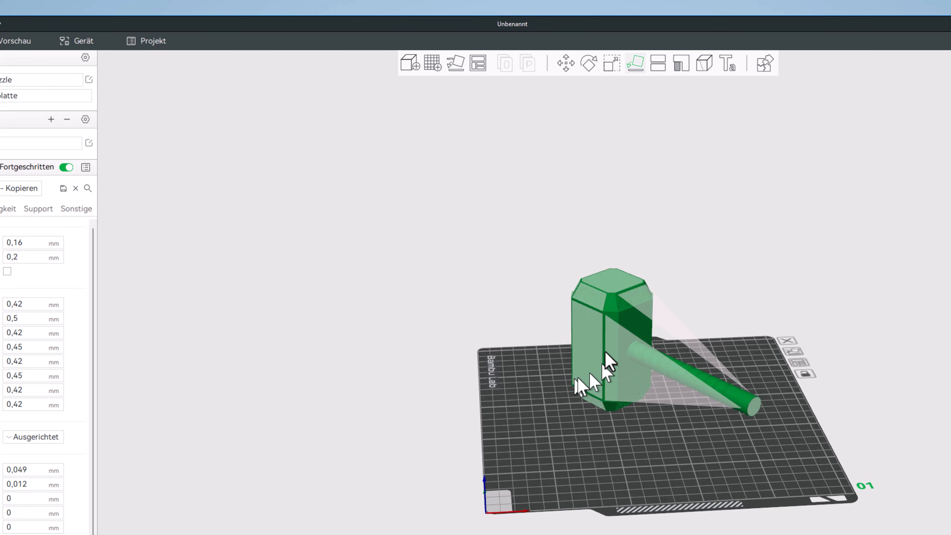
{"action": "left_click_drag", "start_coordinate": [571, 457], "coordinate": [652, 487]}
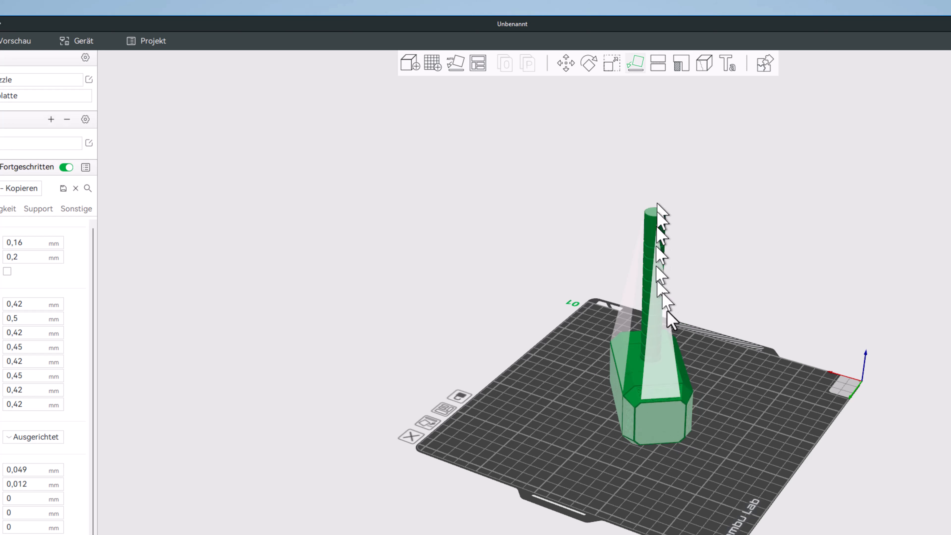
Move the hammer freehand to about X 180, Y 193 mm and rotate it about Z until its head runs parallel to the plate's Y edge
{"action": "left_click", "coordinate": [566, 64]}
{"action": "left_click_drag", "start_coordinate": [654, 363], "coordinate": [551, 390]}
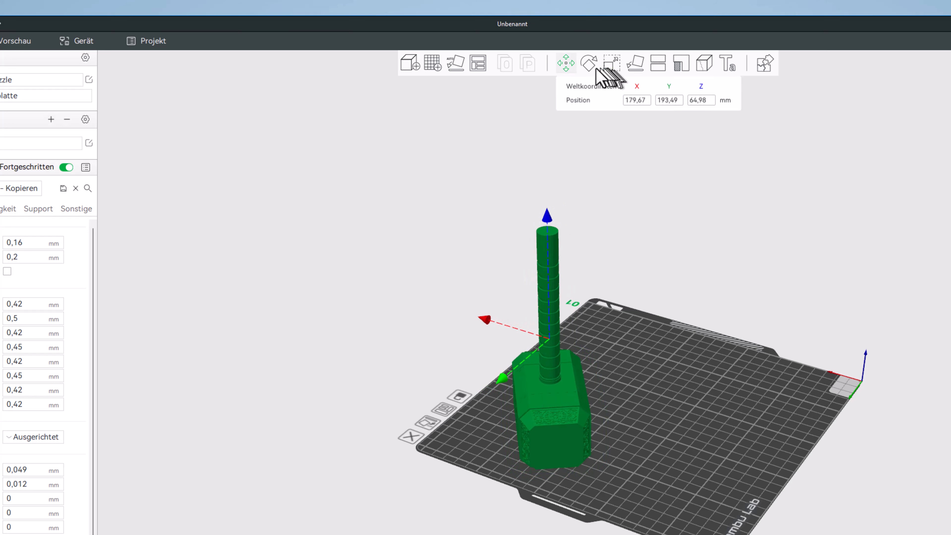
{"action": "left_click", "coordinate": [588, 64]}
{"action": "left_click_drag", "start_coordinate": [613, 436], "coordinate": [586, 433]}
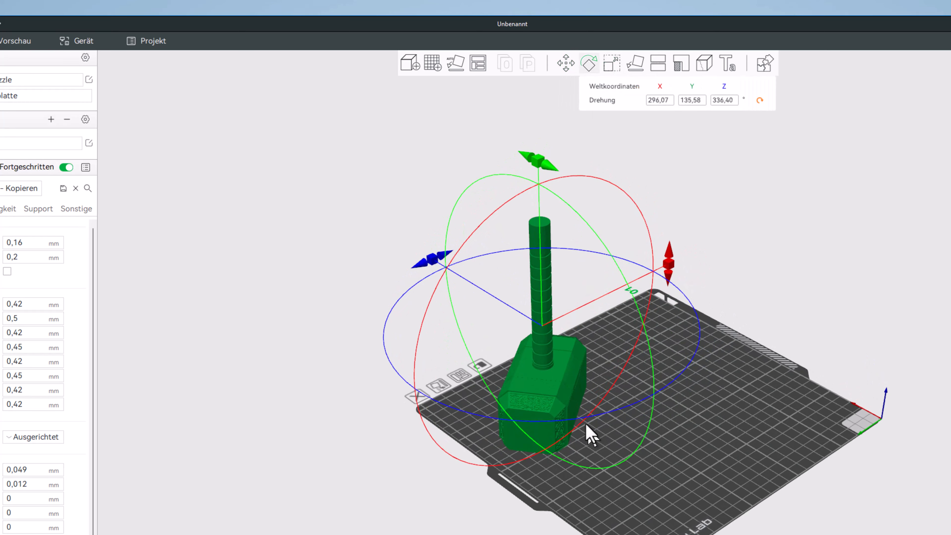
{"action": "left_click_drag", "start_coordinate": [448, 248], "coordinate": [519, 261]}
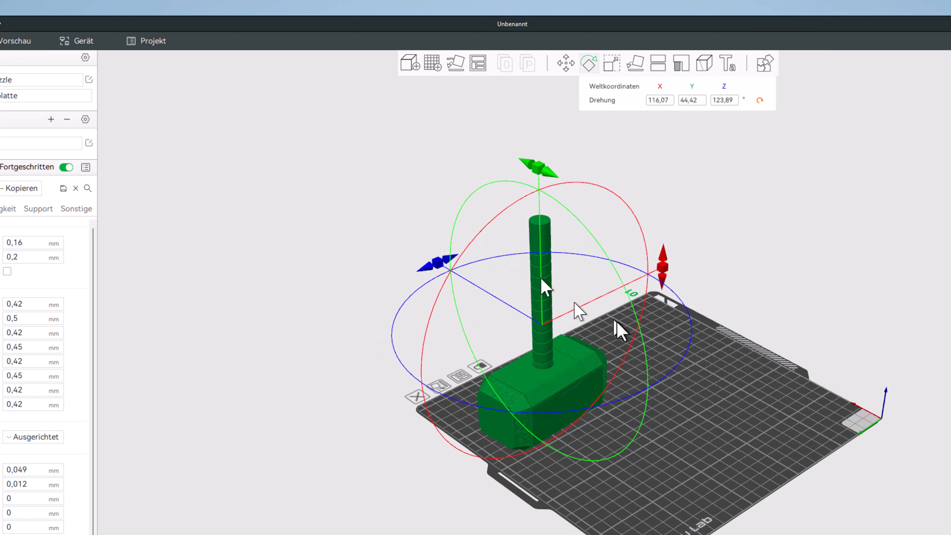
{"action": "left_click", "coordinate": [947, 295]}
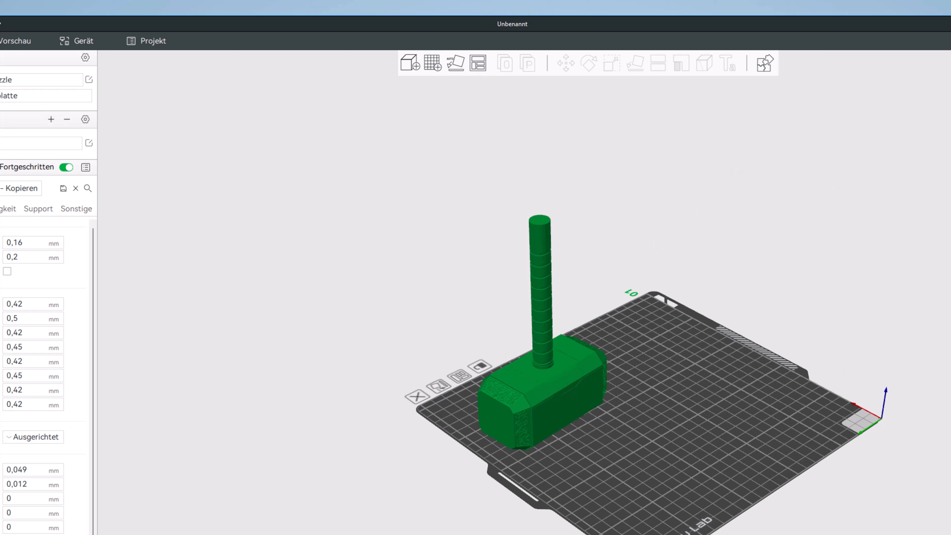
Import Stand.stl without converting it to millimetres and scale it uniformly to 2000 %, comparing it with the hammer's scale
{"action": "left_click_drag", "start_coordinate": [693, 534], "coordinate": [696, 472]}
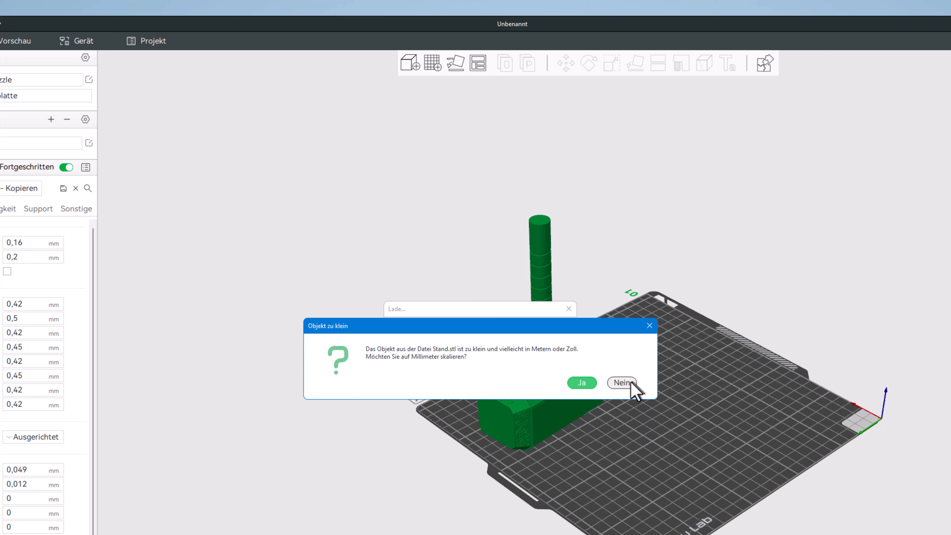
{"action": "left_click", "coordinate": [622, 383]}
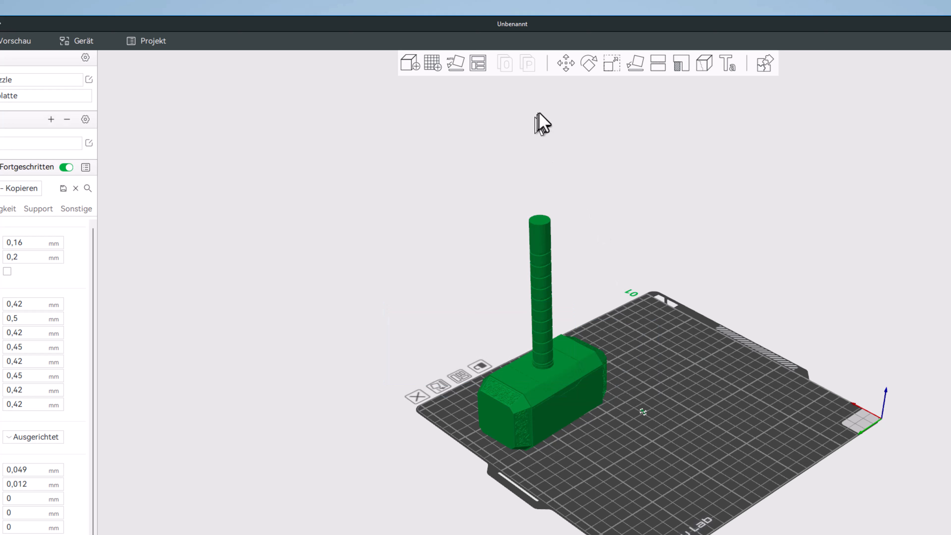
{"action": "left_click", "coordinate": [614, 67]}
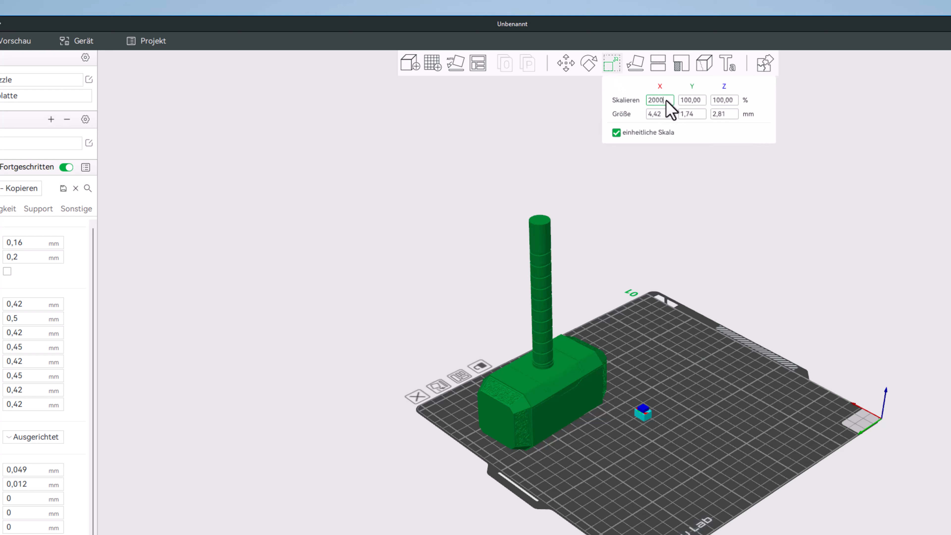
{"action": "key", "text": "Return"}
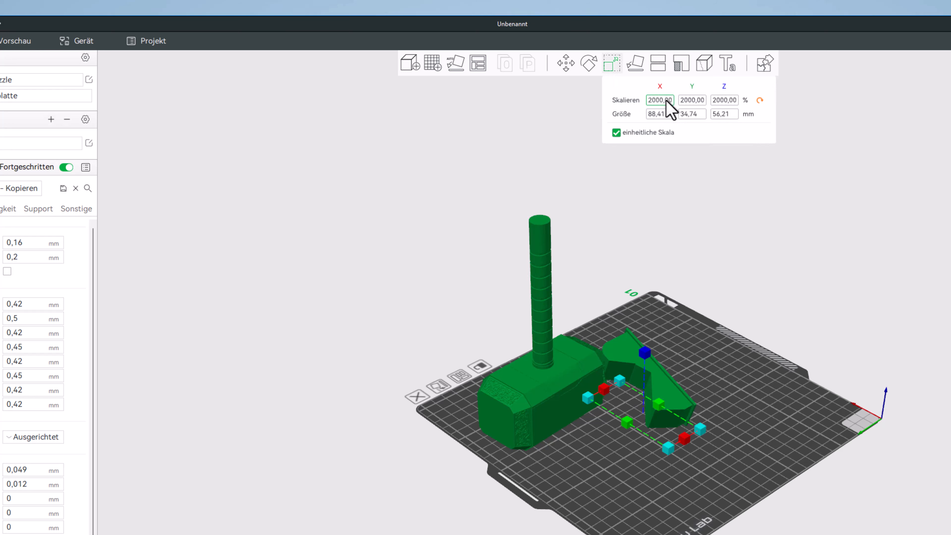
{"action": "left_click", "coordinate": [561, 390]}
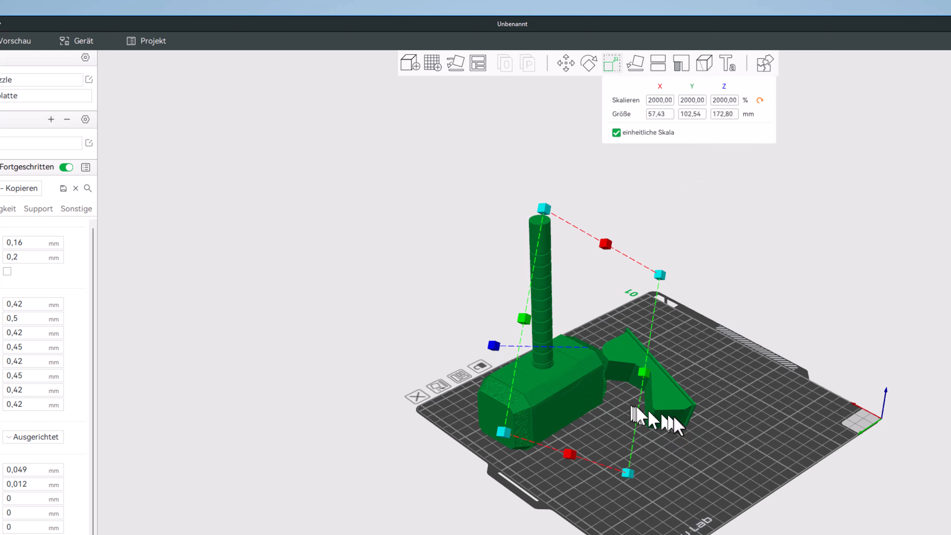
{"action": "left_click", "coordinate": [668, 402]}
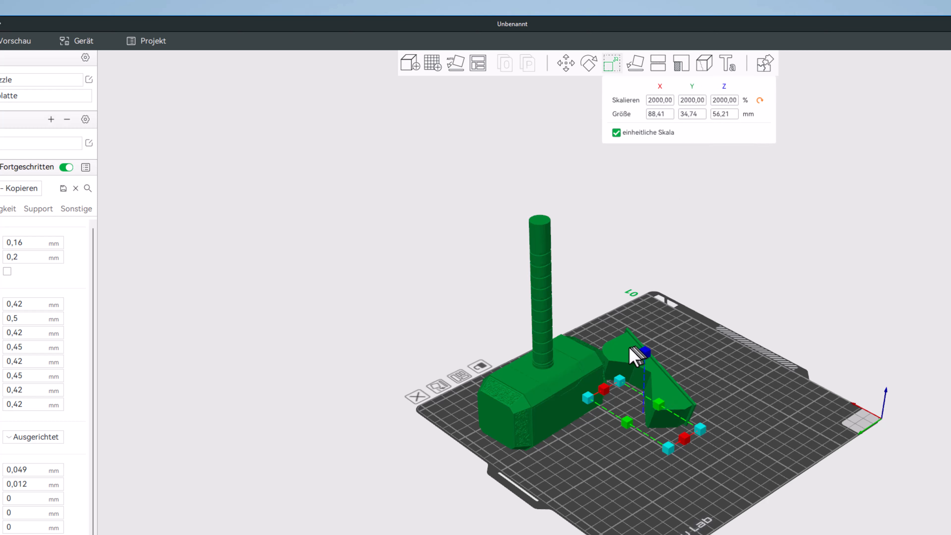
Lay the stand flat on its base and move it freehand beside the hammer to about X 95, Y 203 mm
{"action": "left_click_drag", "start_coordinate": [775, 417], "coordinate": [657, 450]}
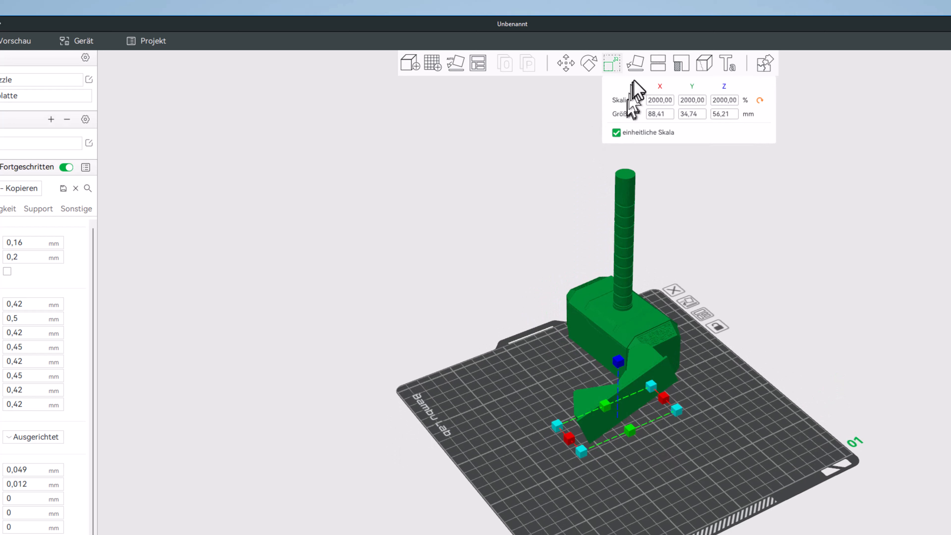
{"action": "left_click", "coordinate": [636, 64]}
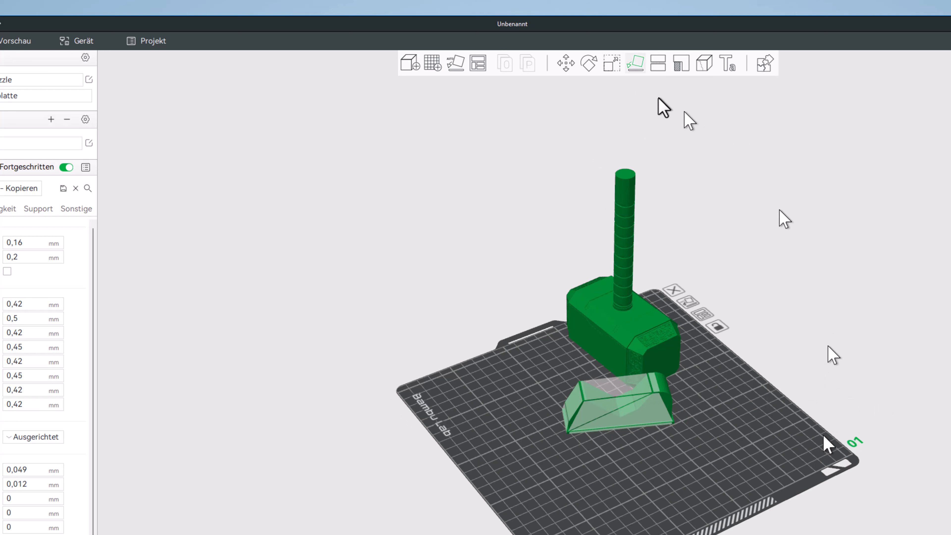
{"action": "left_click", "coordinate": [565, 64]}
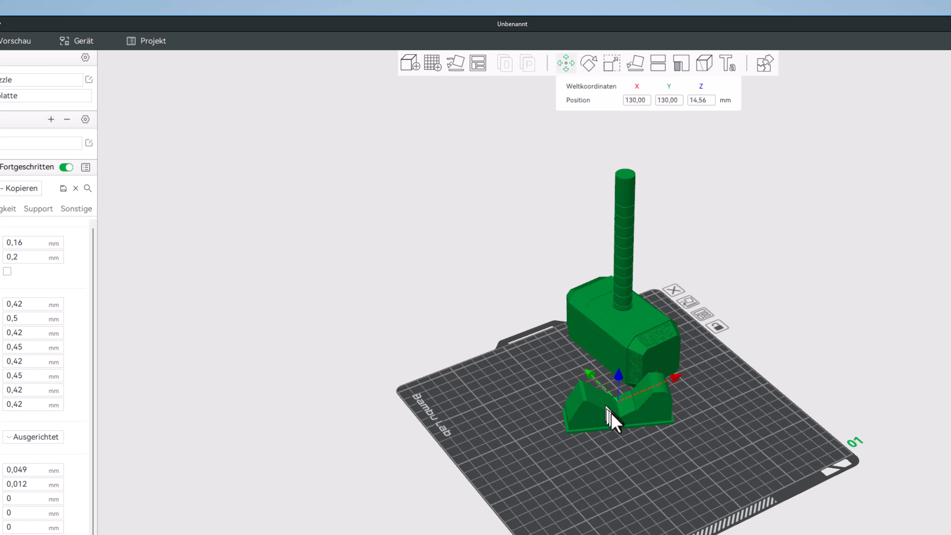
{"action": "left_click_drag", "start_coordinate": [597, 410], "coordinate": [548, 372]}
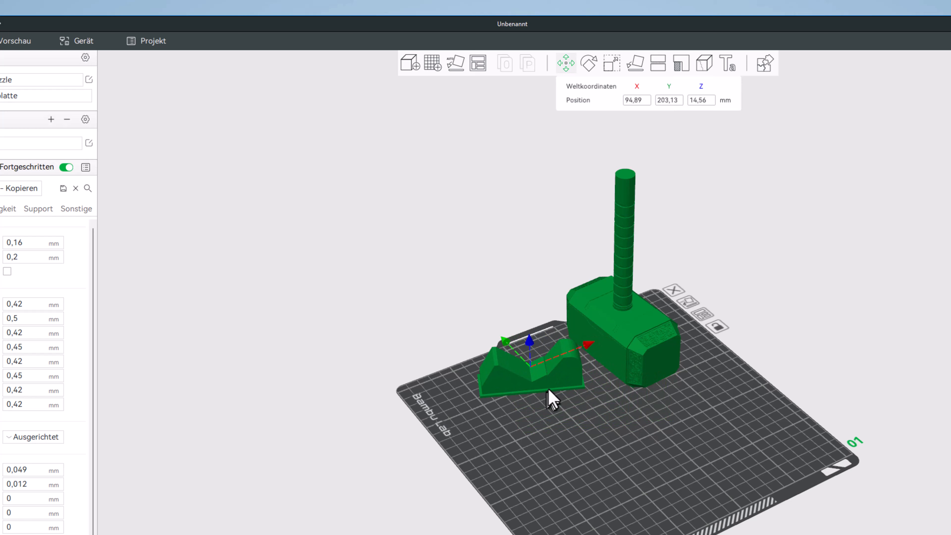
Rotate the stand about Z until it is parallel to the hammer head and move it along X to about 129 mm
{"action": "left_click", "coordinate": [586, 64]}
{"action": "left_click_drag", "start_coordinate": [610, 344], "coordinate": [439, 332]}
{"action": "left_click", "coordinate": [563, 64]}
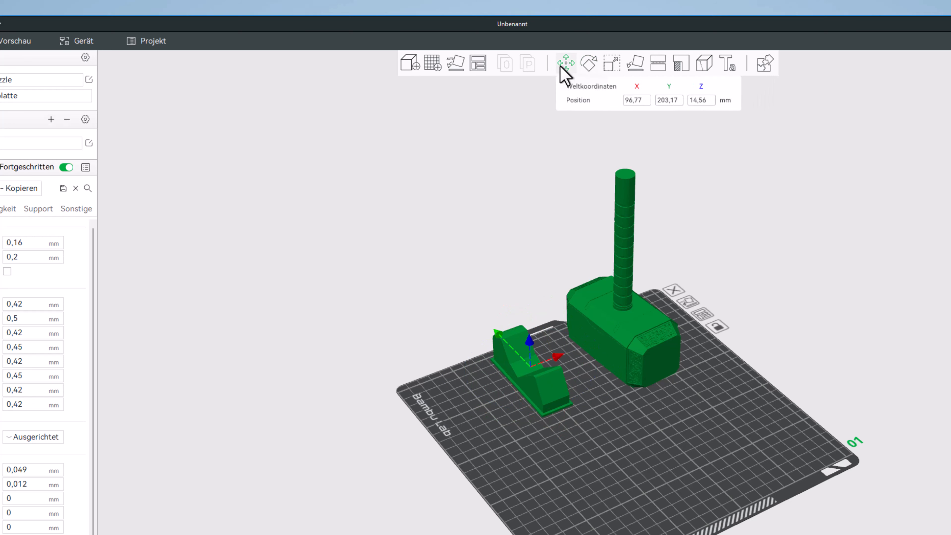
{"action": "left_click_drag", "start_coordinate": [557, 359], "coordinate": [601, 356]}
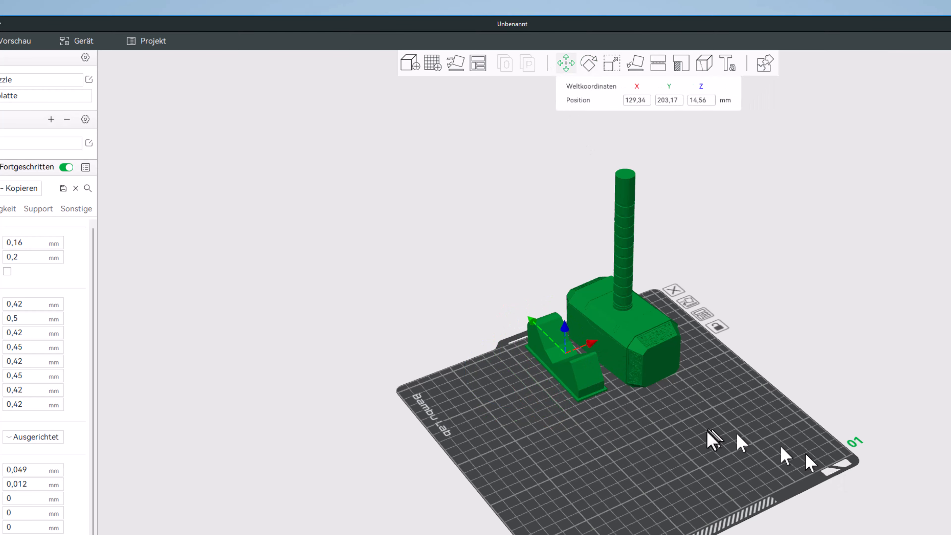
{"action": "scroll", "coordinate": [718, 423], "scroll_direction": "up", "scroll_amount": 5}
{"action": "scroll", "coordinate": [722, 425], "scroll_direction": "up", "scroll_amount": 4}
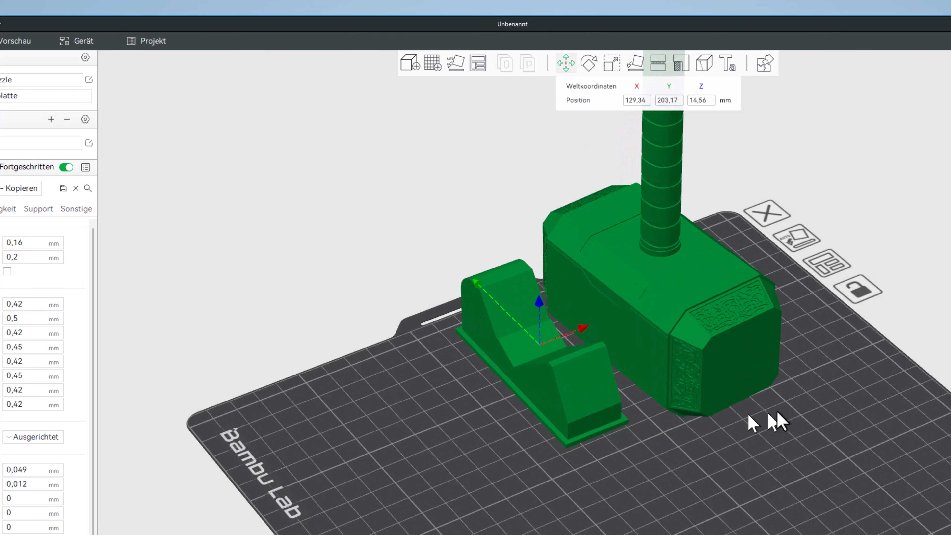
{"action": "scroll", "coordinate": [781, 422], "scroll_direction": "up", "scroll_amount": 2}
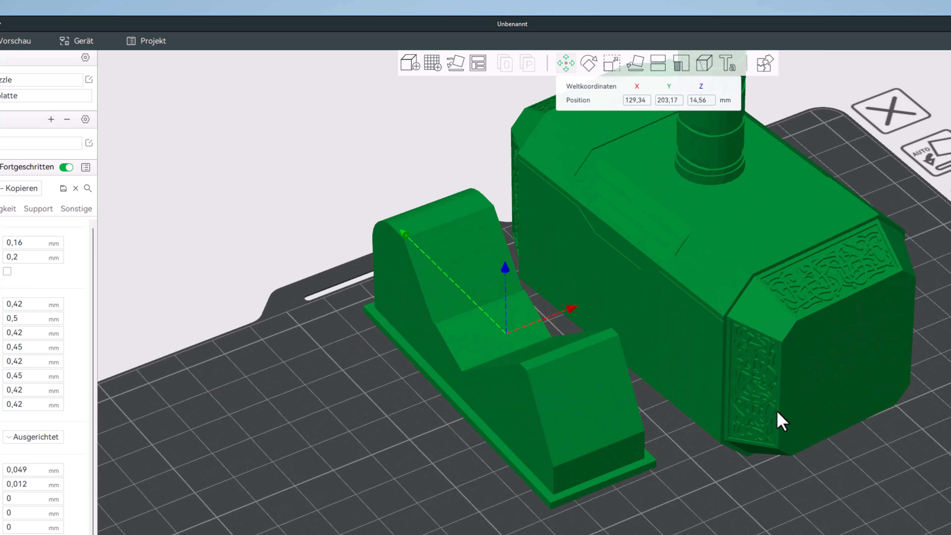
{"action": "scroll", "coordinate": [781, 421], "scroll_direction": "down", "scroll_amount": 3}
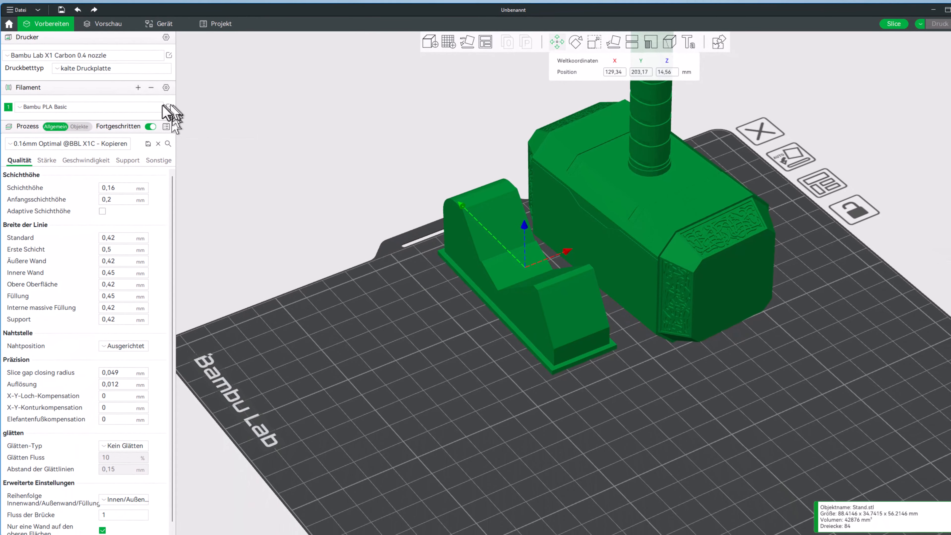
Add a second filament and set the first filament's colour to grey
{"action": "left_click", "coordinate": [138, 87]}
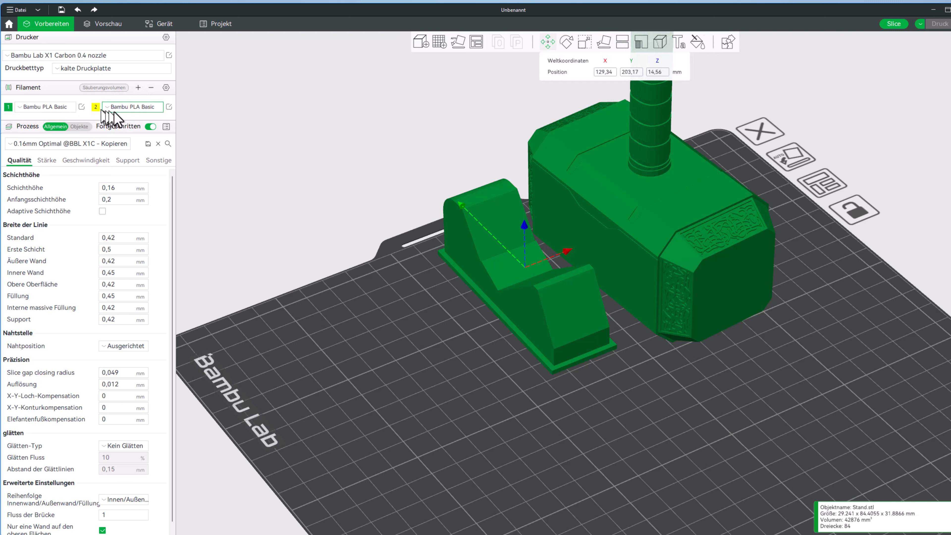
{"action": "left_click", "coordinate": [7, 107]}
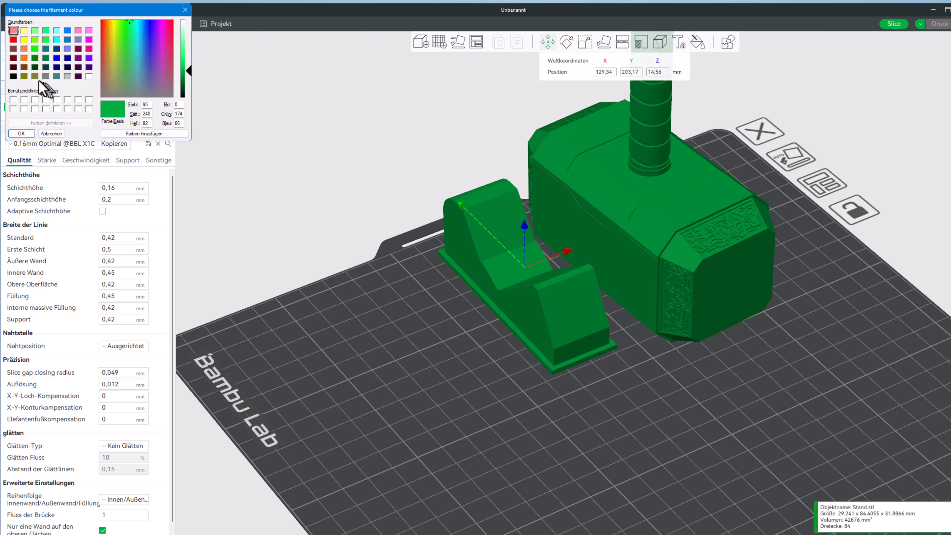
{"action": "left_click", "coordinate": [69, 76]}
{"action": "left_click", "coordinate": [22, 134]}
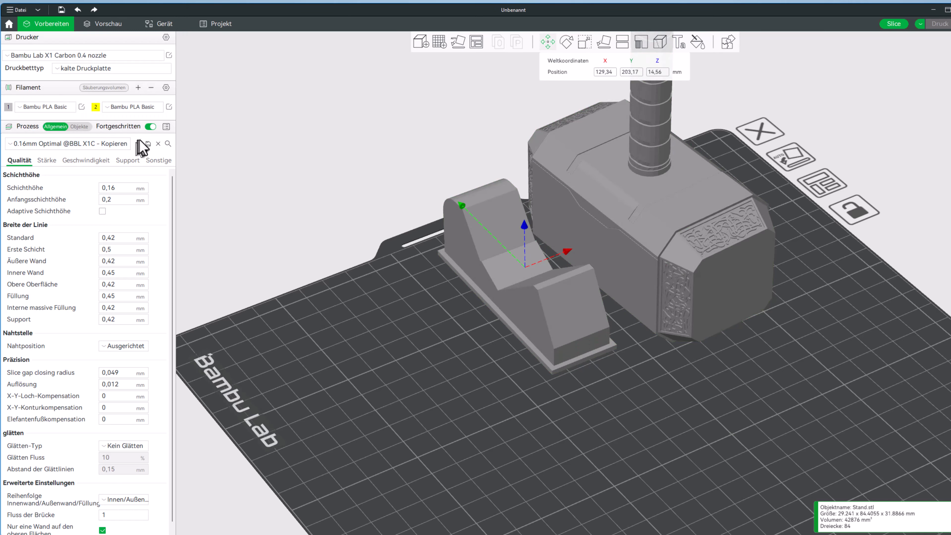
Set the second filament's colour to orange
{"action": "left_click", "coordinate": [96, 108]}
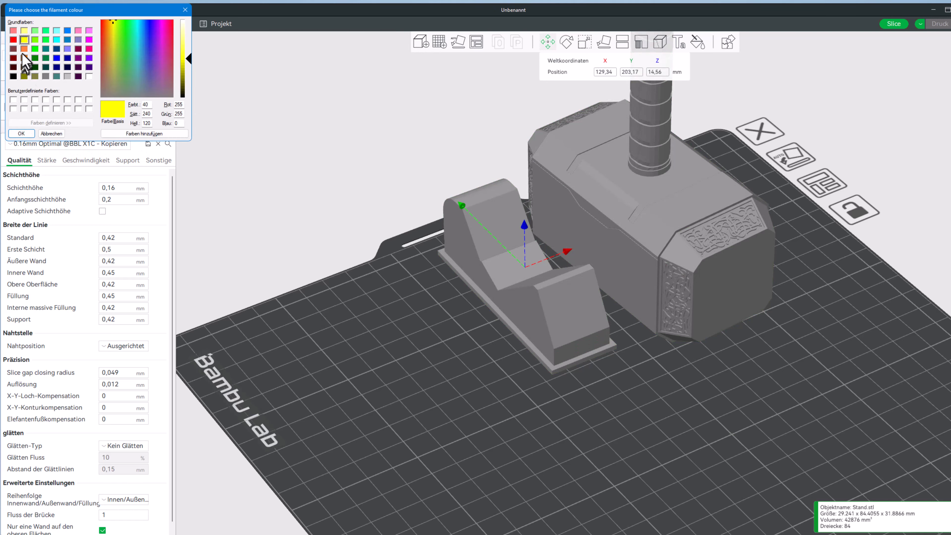
{"action": "left_click", "coordinate": [24, 49]}
{"action": "left_click", "coordinate": [21, 133]}
Move the hammer freehand to about X 165, Y 141 mm and lay it on the end face of its head
{"action": "left_click", "coordinate": [686, 232]}
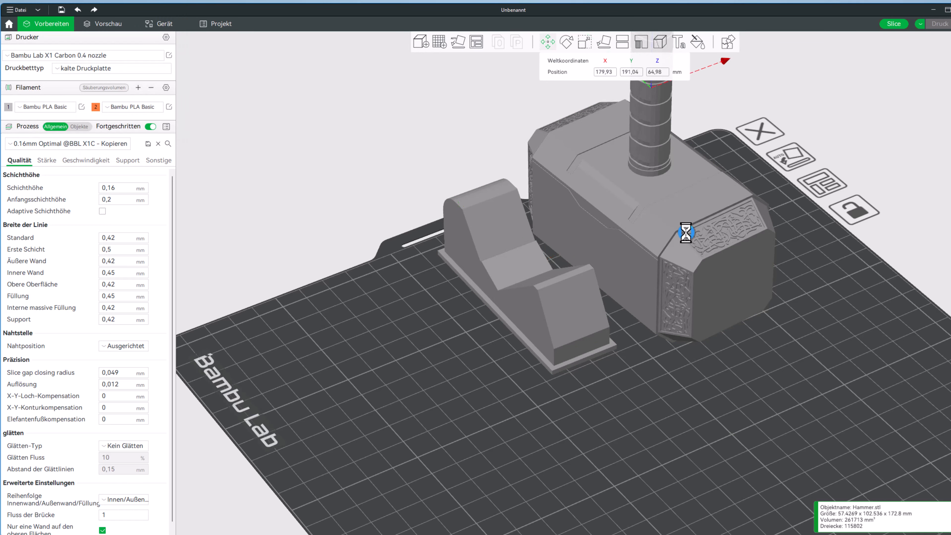
{"action": "right_click_drag", "start_coordinate": [683, 316], "coordinate": [677, 392]}
{"action": "left_click_drag", "start_coordinate": [685, 430], "coordinate": [601, 318]}
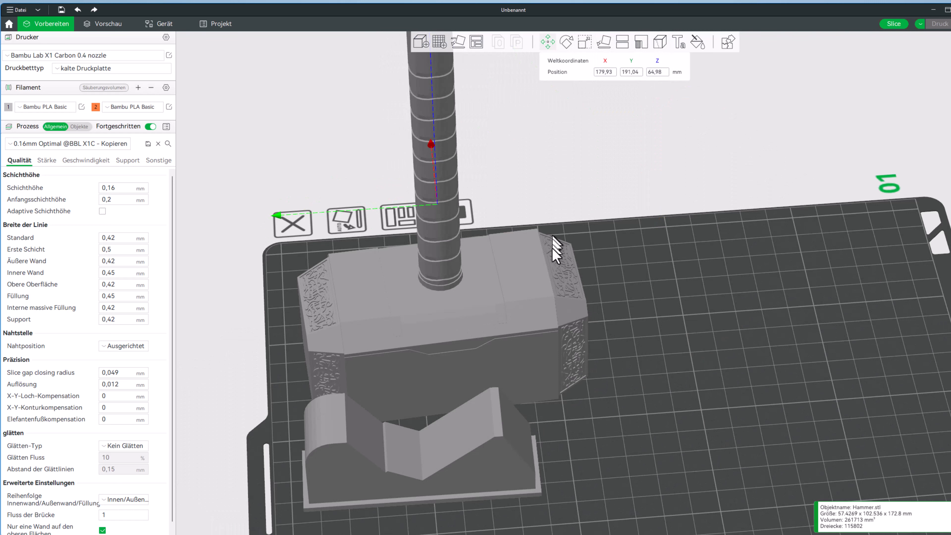
{"action": "left_click_drag", "start_coordinate": [492, 288], "coordinate": [738, 279]}
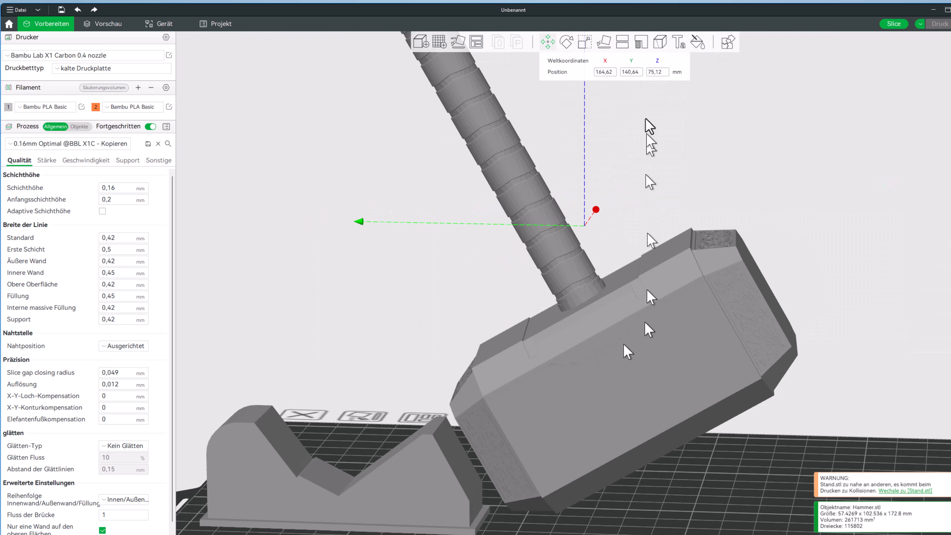
{"action": "left_click", "coordinate": [602, 42]}
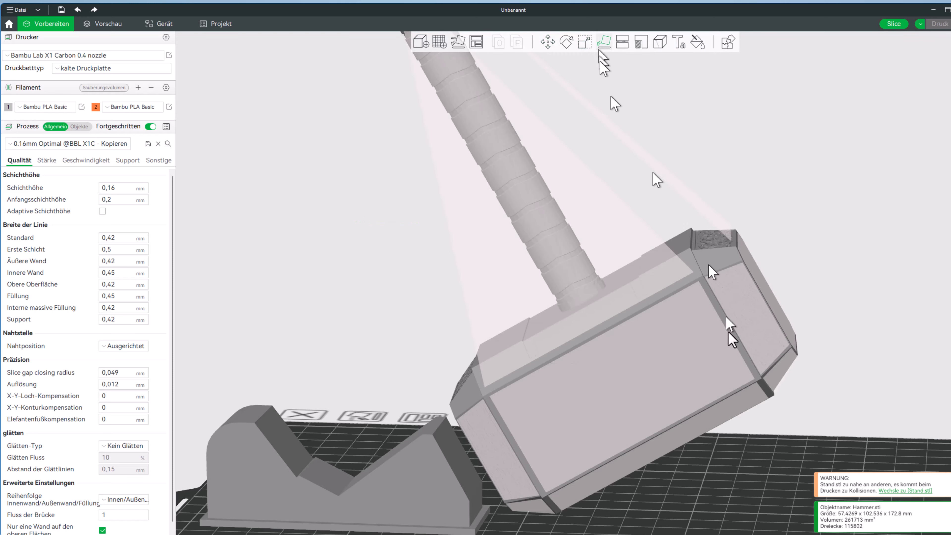
{"action": "left_click", "coordinate": [777, 305]}
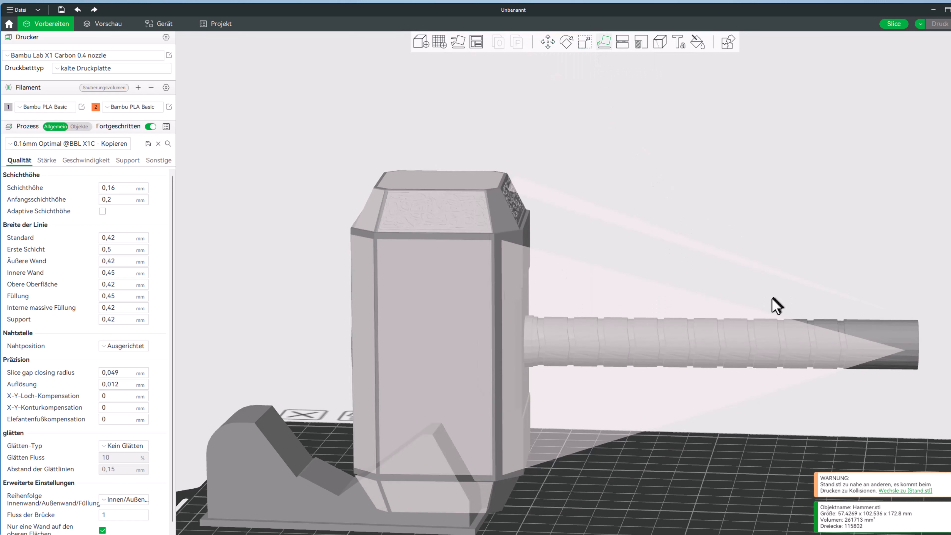
{"action": "scroll", "coordinate": [579, 345], "scroll_direction": "down", "scroll_amount": 2}
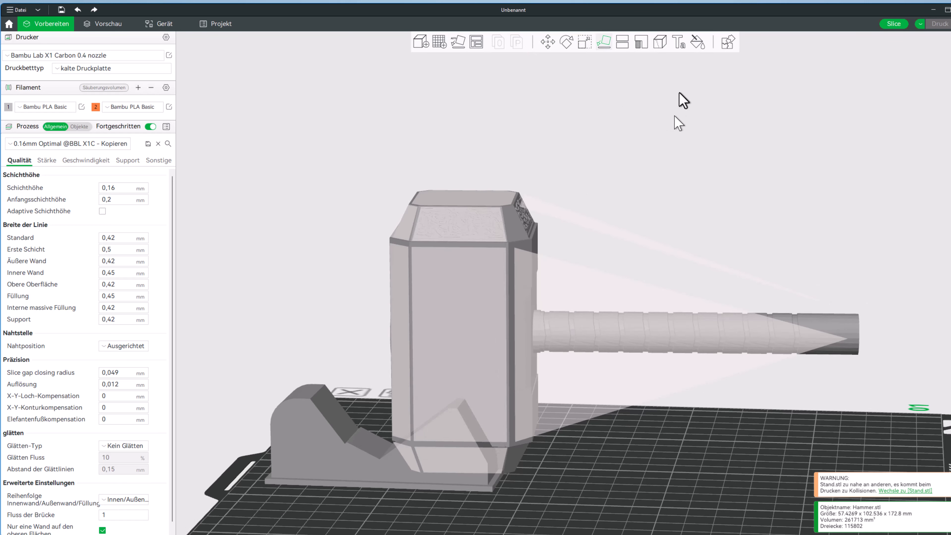
Start colour painting on the hammer using the height range tool with filament 2 and a height range of 8.00
{"action": "left_click", "coordinate": [698, 42]}
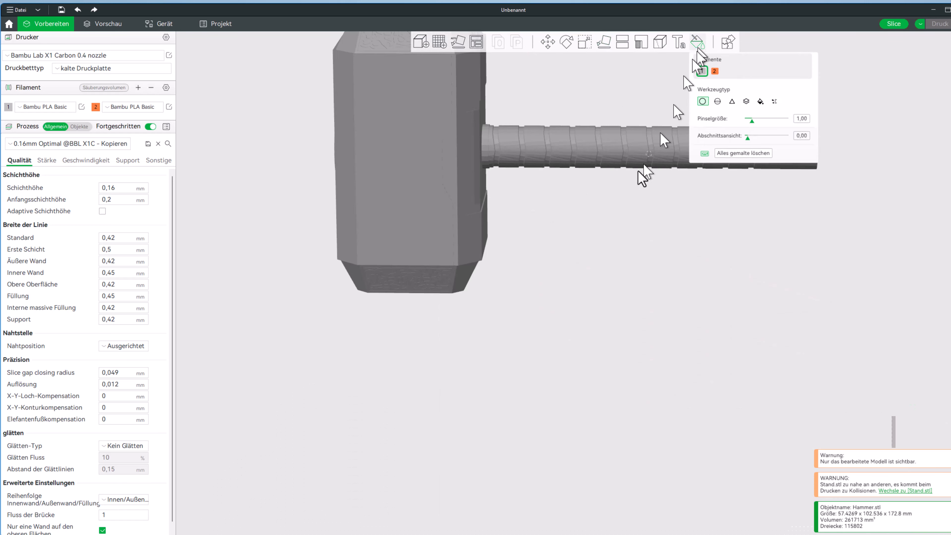
{"action": "scroll", "coordinate": [615, 229], "scroll_direction": "down", "scroll_amount": 1}
{"action": "middle_click_drag", "start_coordinate": [546, 232], "coordinate": [653, 362]}
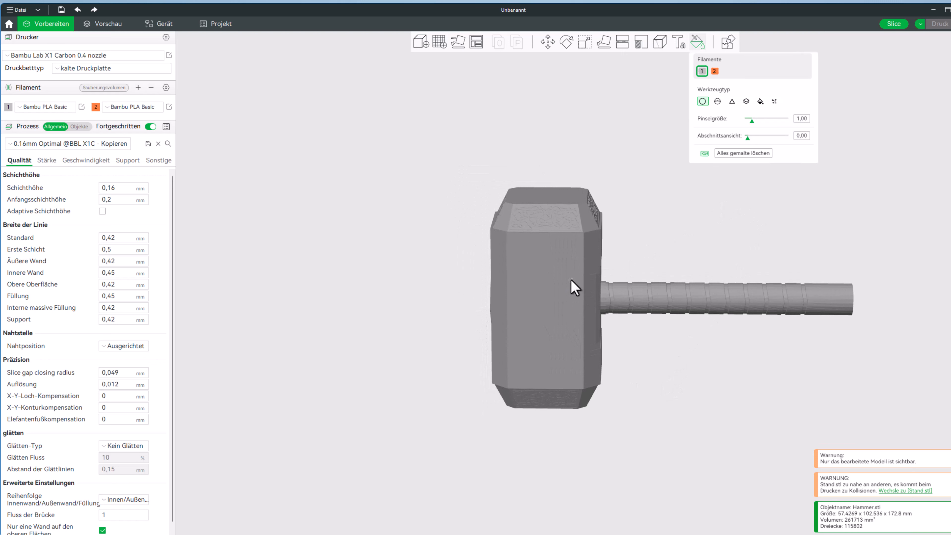
{"action": "middle_click_drag", "start_coordinate": [570, 279], "coordinate": [572, 264]}
{"action": "scroll", "coordinate": [584, 331], "scroll_direction": "down", "scroll_amount": 1}
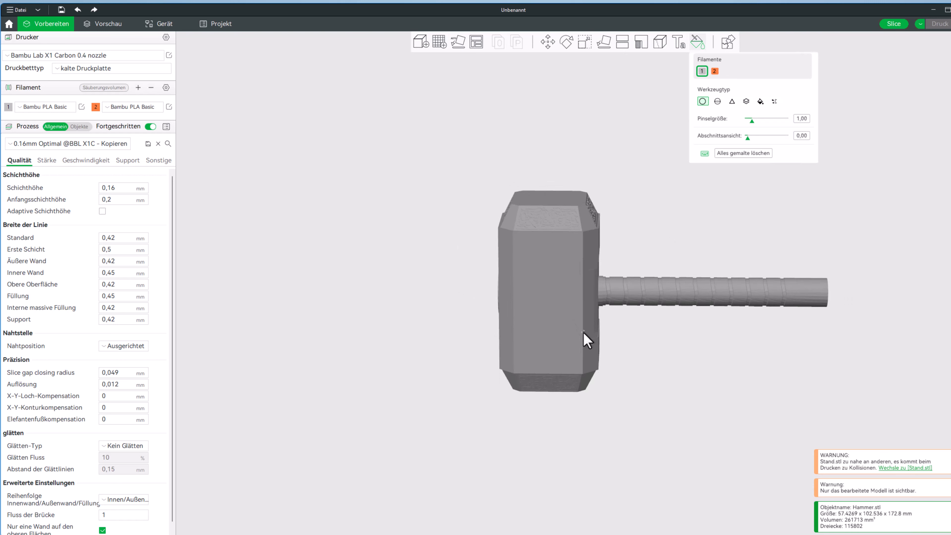
{"action": "mouse_move", "coordinate": [647, 359]}
{"action": "left_mouse_down"}
{"action": "mouse_move", "coordinate": [645, 336]}
{"action": "mouse_move", "coordinate": [650, 354]}
{"action": "left_mouse_up"}
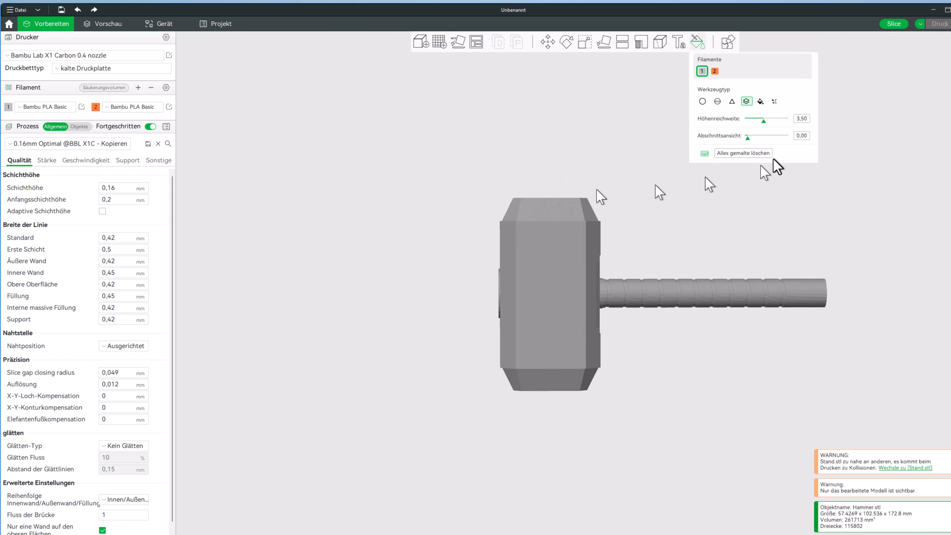
{"action": "left_click_drag", "start_coordinate": [763, 120], "coordinate": [779, 120]}
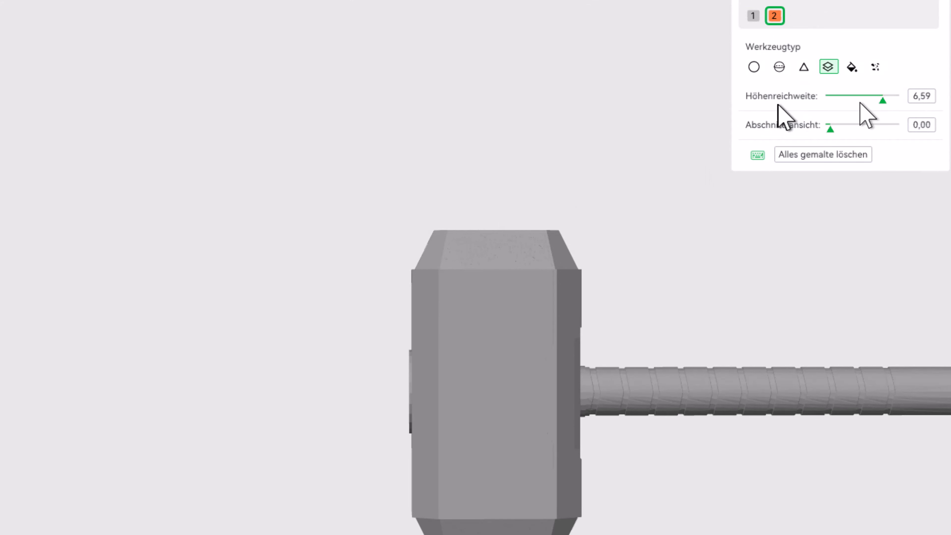
{"action": "left_click_drag", "start_coordinate": [884, 99], "coordinate": [919, 100]}
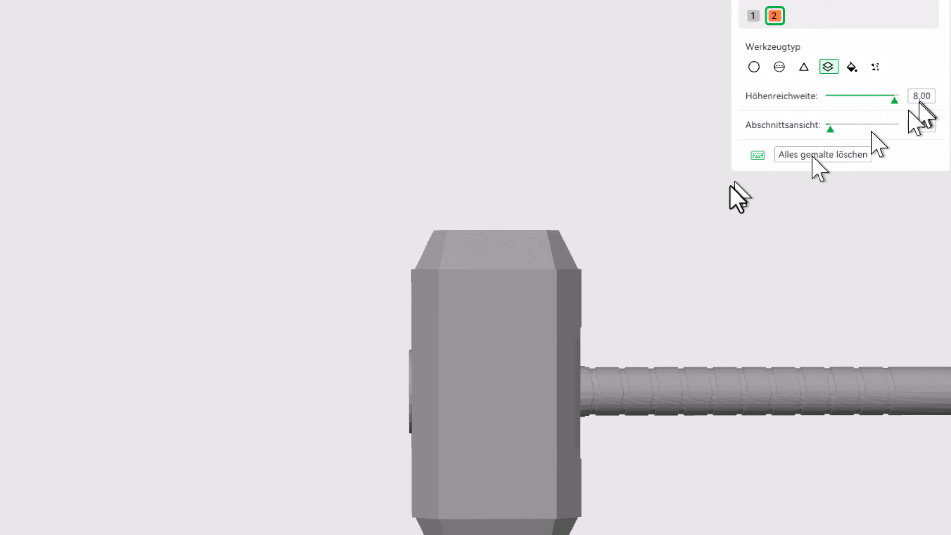
Paint the bevelled sections at both ends of the hammer head with the orange filament 2
{"action": "left_click", "coordinate": [481, 251]}
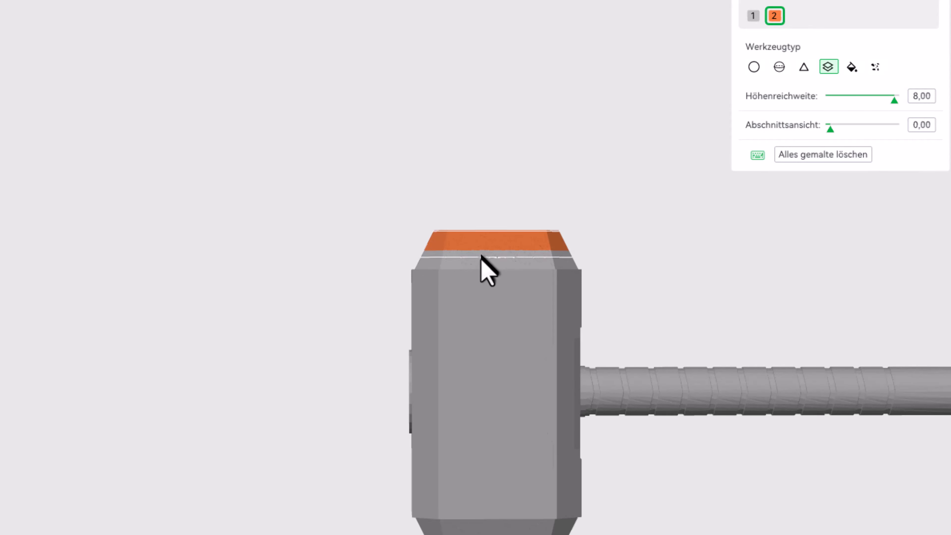
{"action": "left_click", "coordinate": [481, 267]}
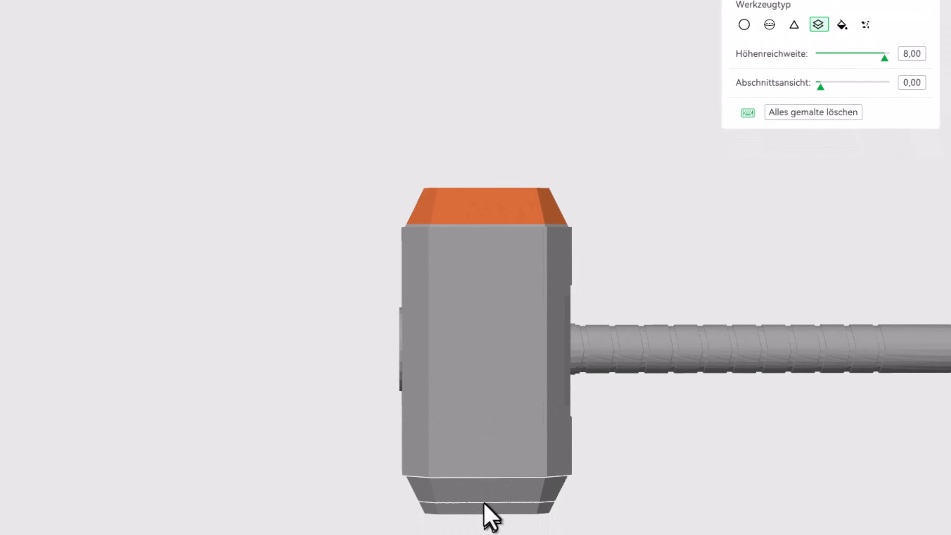
{"action": "left_click", "coordinate": [470, 454]}
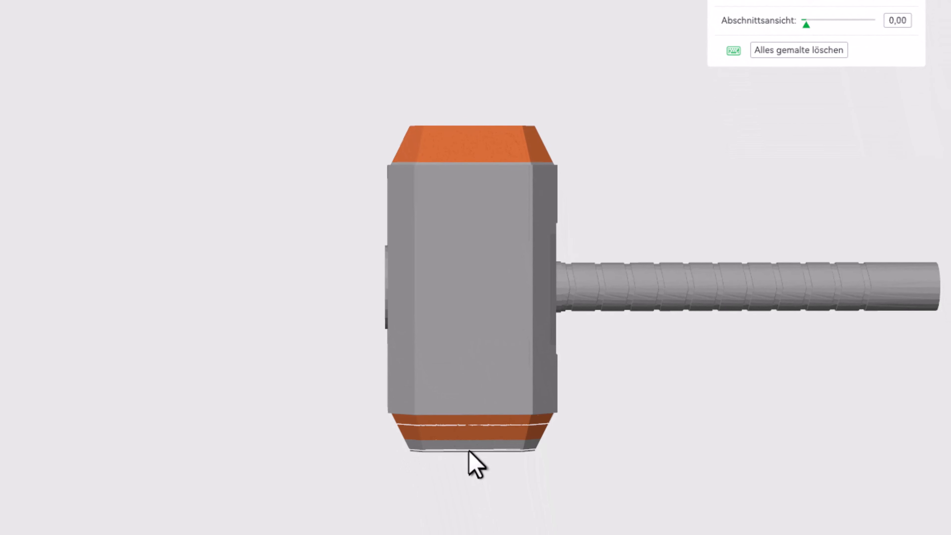
{"action": "left_click", "coordinate": [469, 453]}
{"action": "mouse_move", "coordinate": [665, 532]}
{"action": "left_mouse_down"}
{"action": "mouse_move", "coordinate": [679, 514]}
{"action": "mouse_move", "coordinate": [682, 473]}
{"action": "left_mouse_up"}
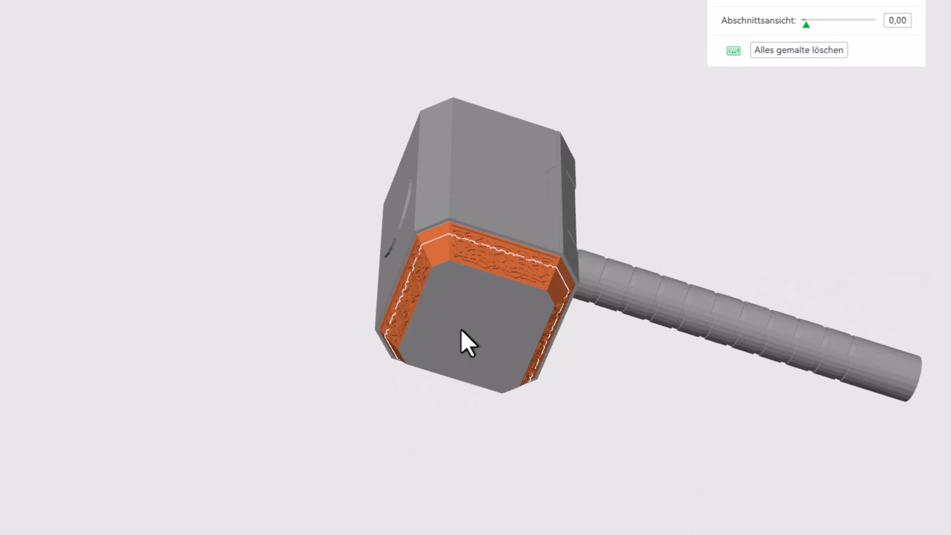
{"action": "mouse_move", "coordinate": [637, 525]}
{"action": "left_mouse_down"}
{"action": "mouse_move", "coordinate": [644, 534]}
{"action": "mouse_move", "coordinate": [625, 534]}
{"action": "left_mouse_up"}
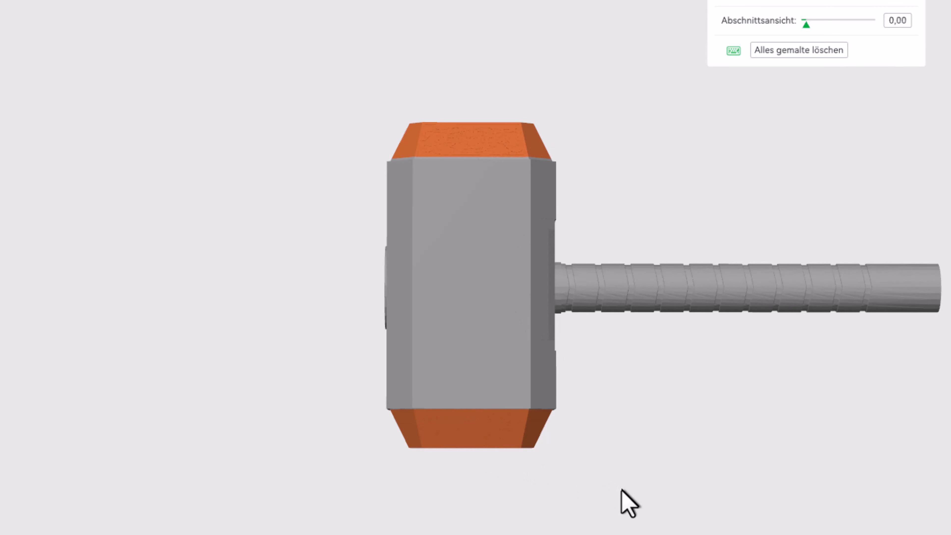
{"action": "left_click_drag", "start_coordinate": [628, 504], "coordinate": [724, 431]}
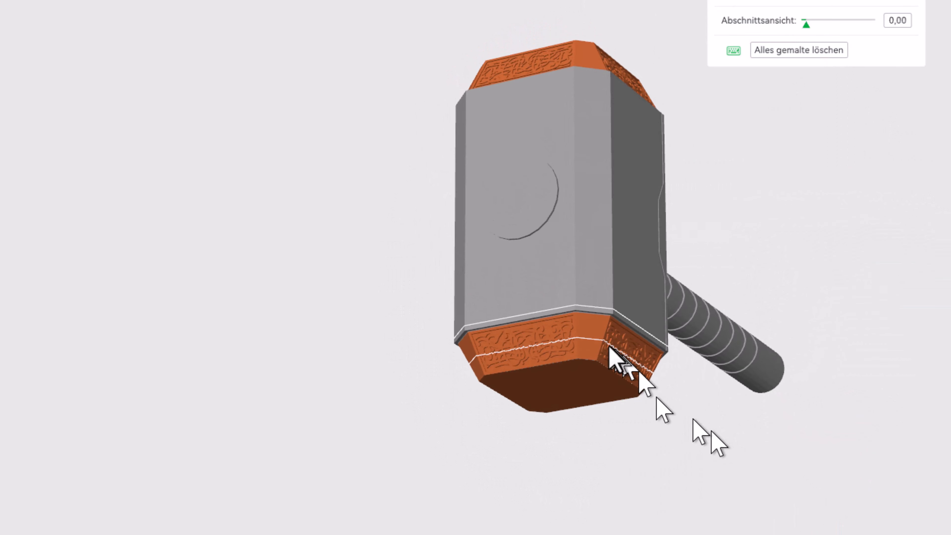
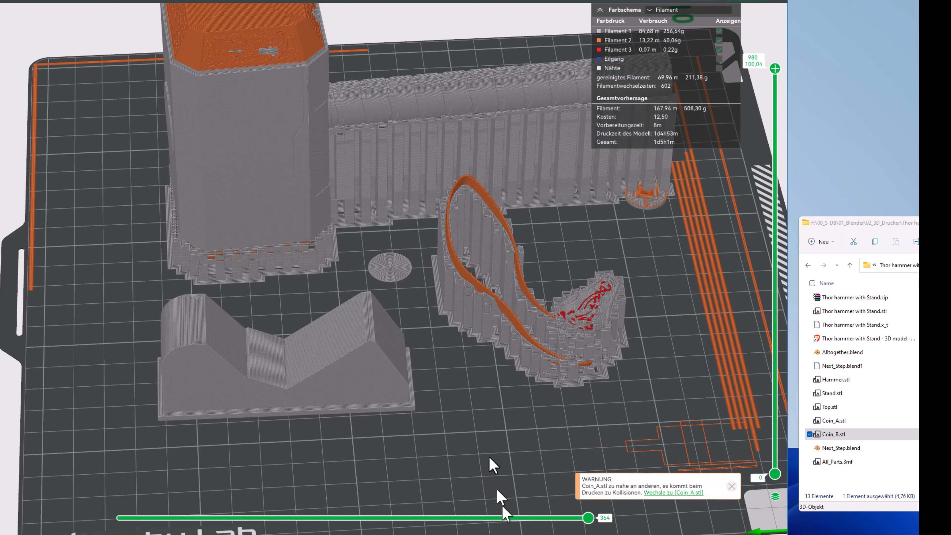
Return from the sliced preview to editing, lay the hammer on its head with the handle upright, and slice the plate again
{"action": "scroll", "coordinate": [456, 371], "scroll_direction": "down", "scroll_amount": 3}
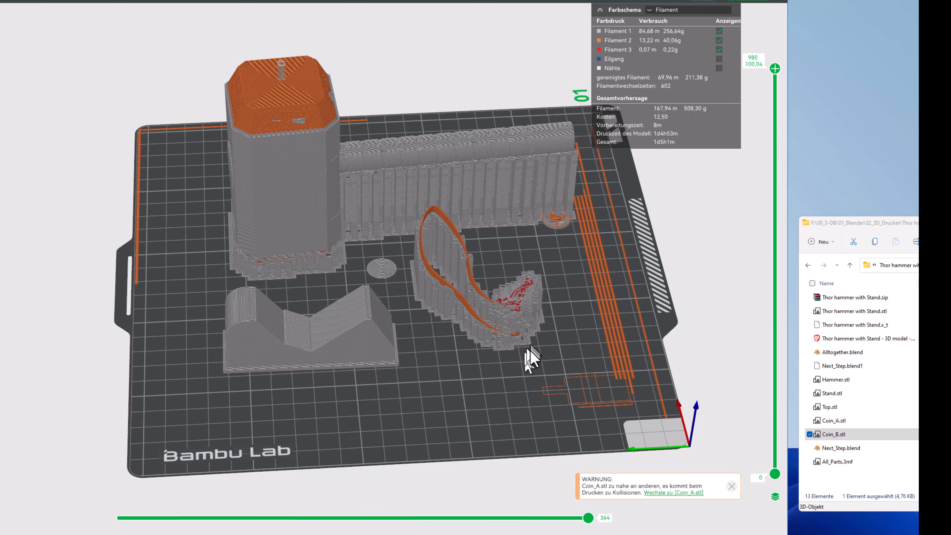
{"action": "left_click_drag", "start_coordinate": [530, 351], "coordinate": [474, 395]}
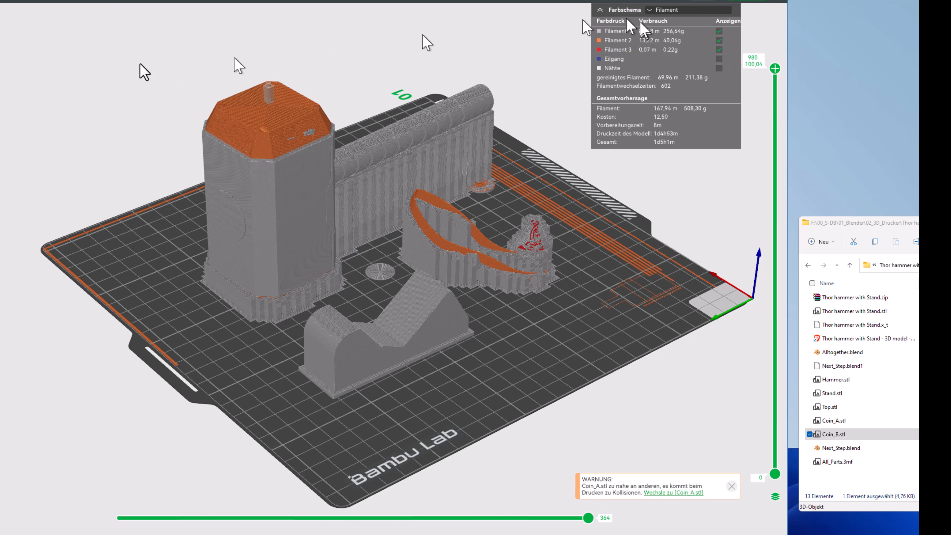
{"action": "key", "text": "Tab"}
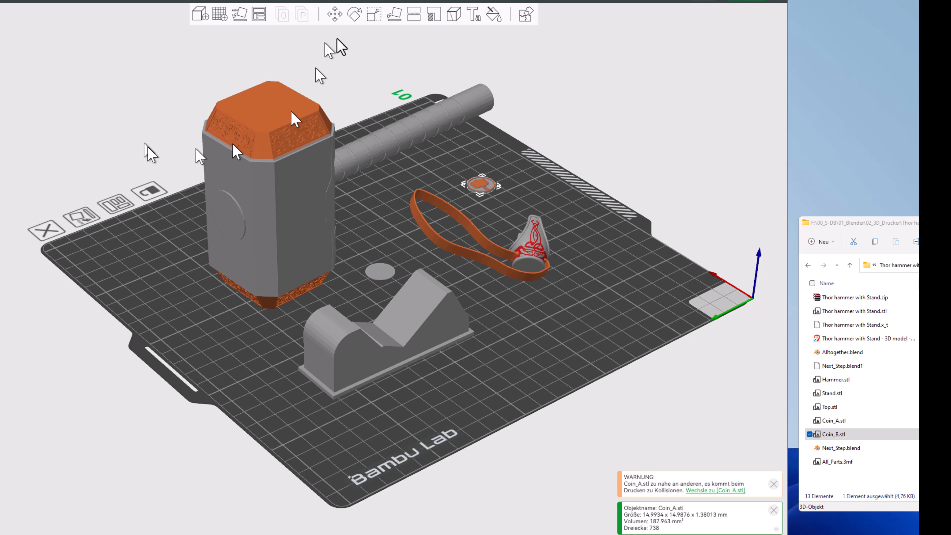
{"action": "left_click", "coordinate": [391, 18]}
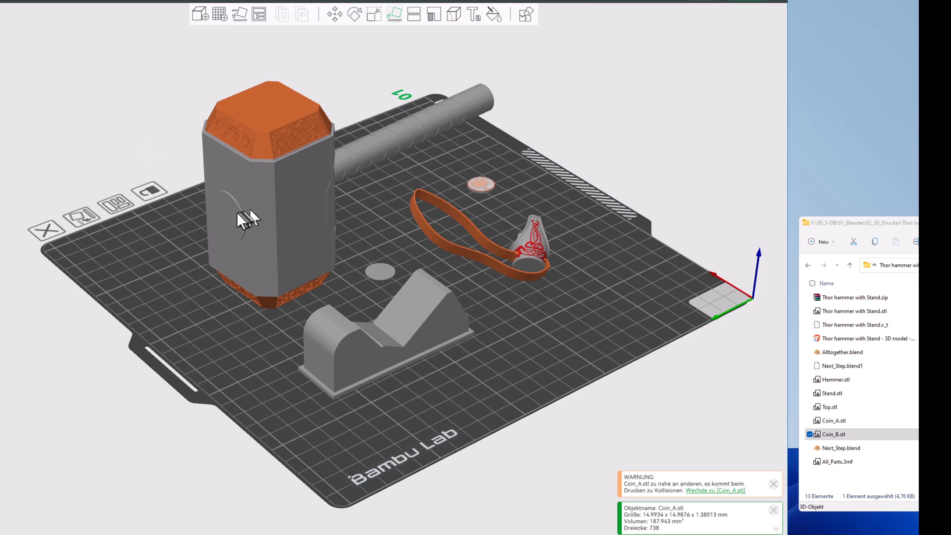
{"action": "left_click", "coordinate": [236, 224]}
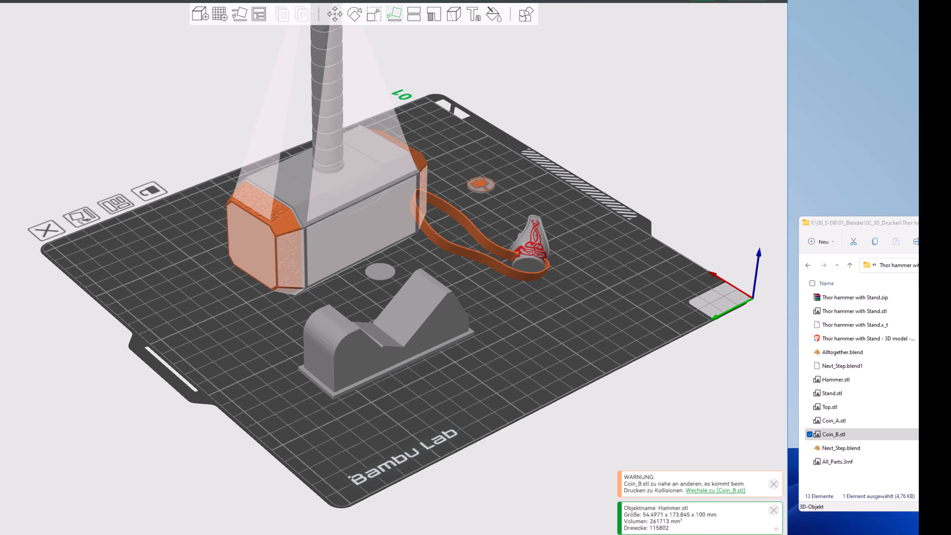
{"action": "left_click", "coordinate": [703, 4]}
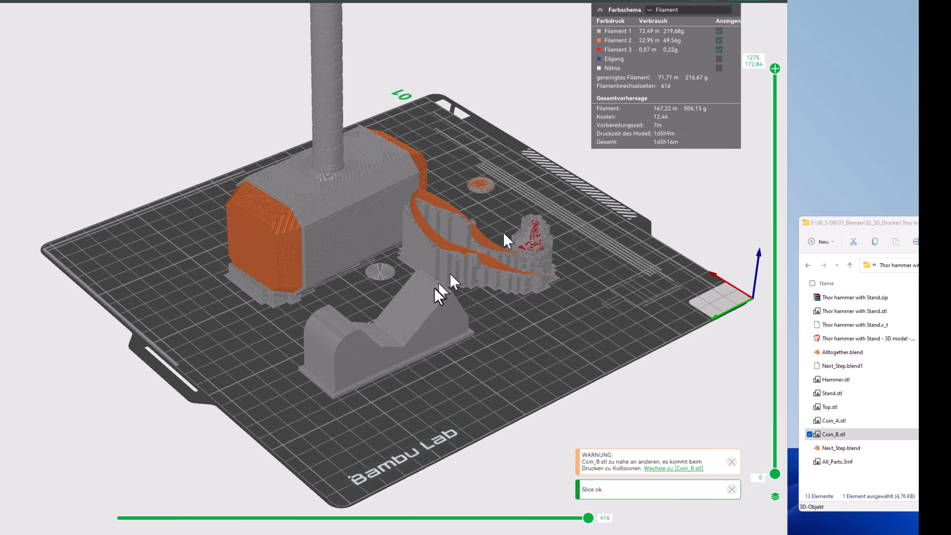
Examine the sliced preview of the upright hammer, stand, strap and coins, including their supports, from several angles
{"action": "scroll", "coordinate": [463, 347], "scroll_direction": "up", "scroll_amount": 1}
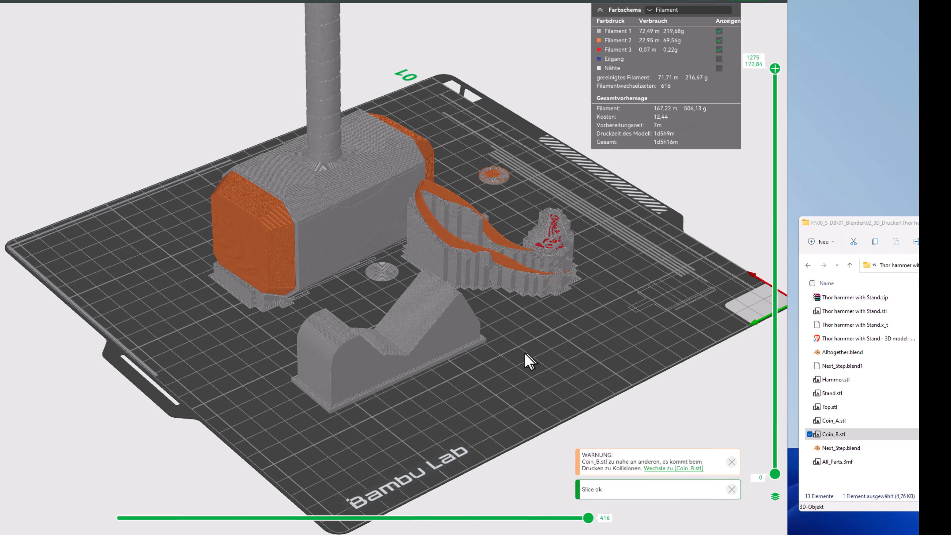
{"action": "left_click_drag", "start_coordinate": [529, 361], "coordinate": [481, 361]}
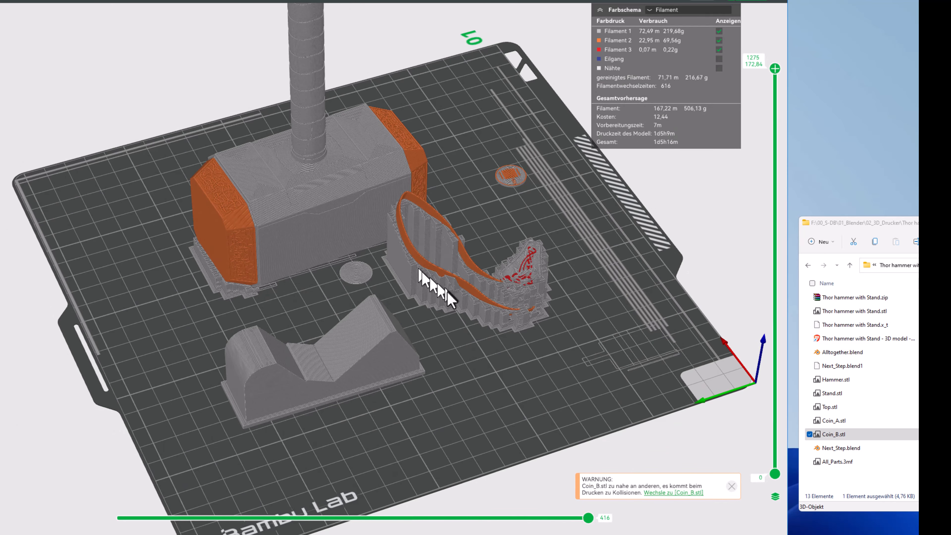
{"action": "left_click_drag", "start_coordinate": [452, 383], "coordinate": [432, 329]}
{"action": "scroll", "coordinate": [427, 292], "scroll_direction": "down", "scroll_amount": 5}
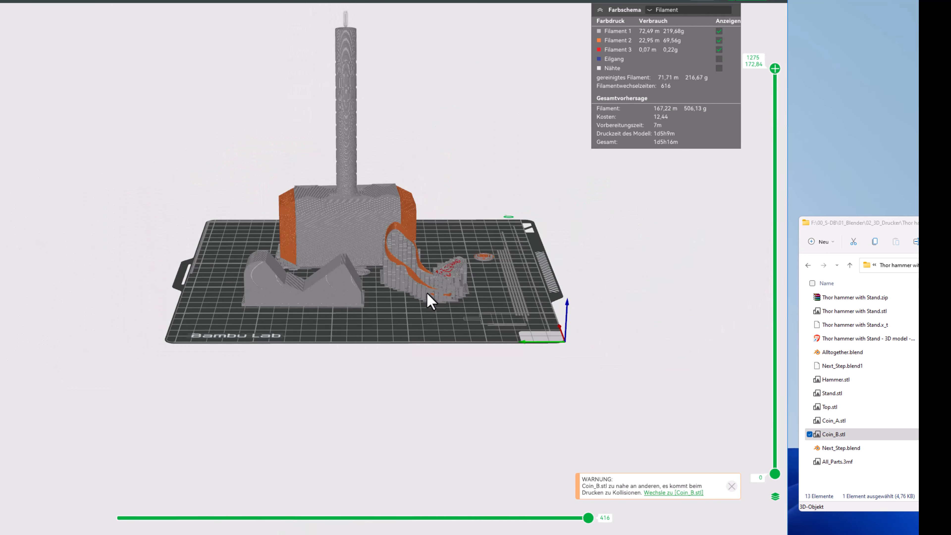
{"action": "scroll", "coordinate": [427, 293], "scroll_direction": "up", "scroll_amount": 3}
{"action": "scroll", "coordinate": [427, 299], "scroll_direction": "up", "scroll_amount": 5}
{"action": "left_click_drag", "start_coordinate": [422, 314], "coordinate": [416, 177]}
{"action": "scroll", "coordinate": [451, 331], "scroll_direction": "down", "scroll_amount": 3}
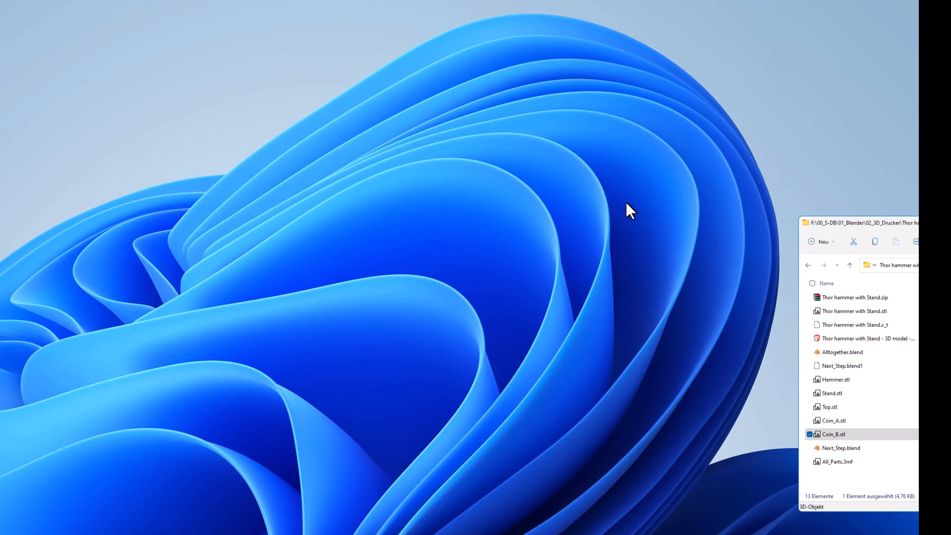
Switch to Blender and select the Hammer.001 object in the Next_Step.blend scene
{"action": "key", "text": "alt+Tab"}
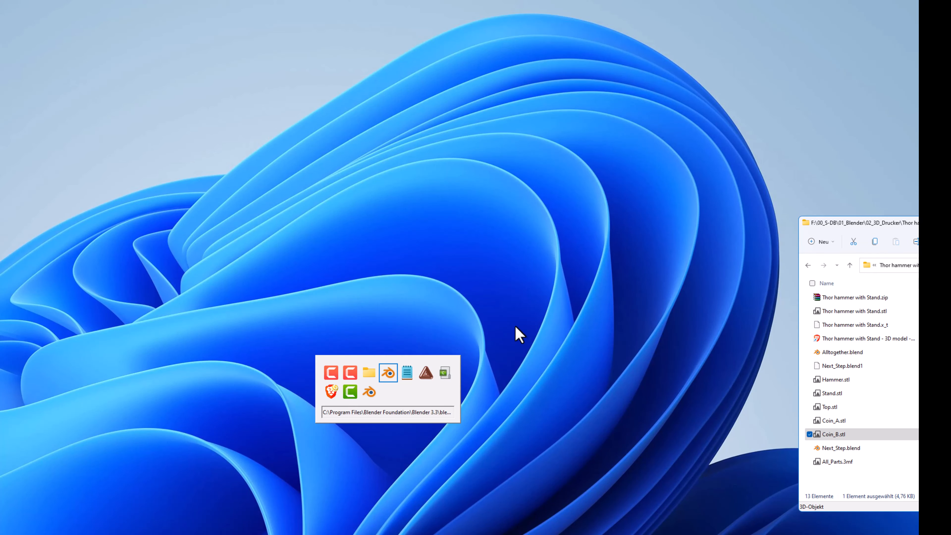
{"action": "key", "text": "alt+Tab"}
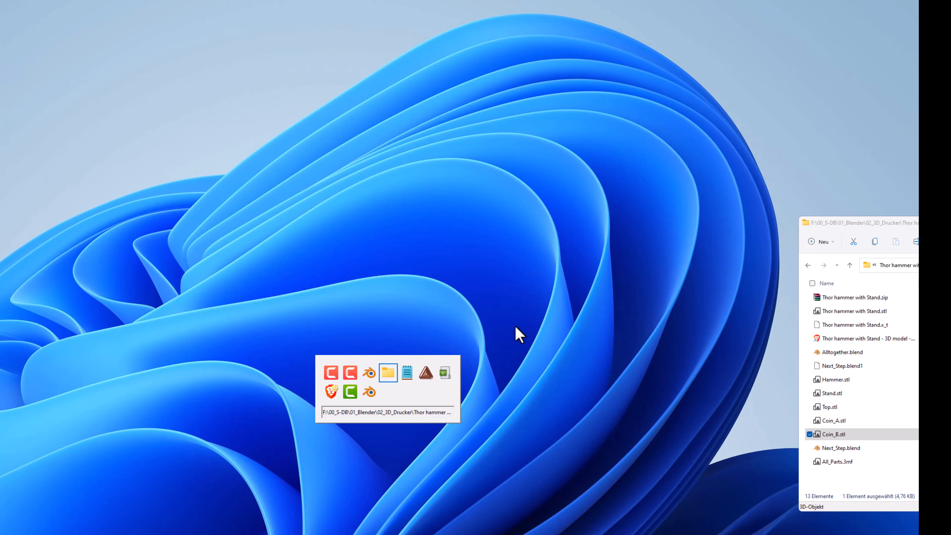
{"action": "key", "text": "Tab"}
{"action": "key", "text": "Tab"}
{"action": "key", "text": "Tab"}
{"action": "key", "text": "Tab"}
{"action": "key", "text": "Tab"}
{"action": "key", "text": "Tab"}
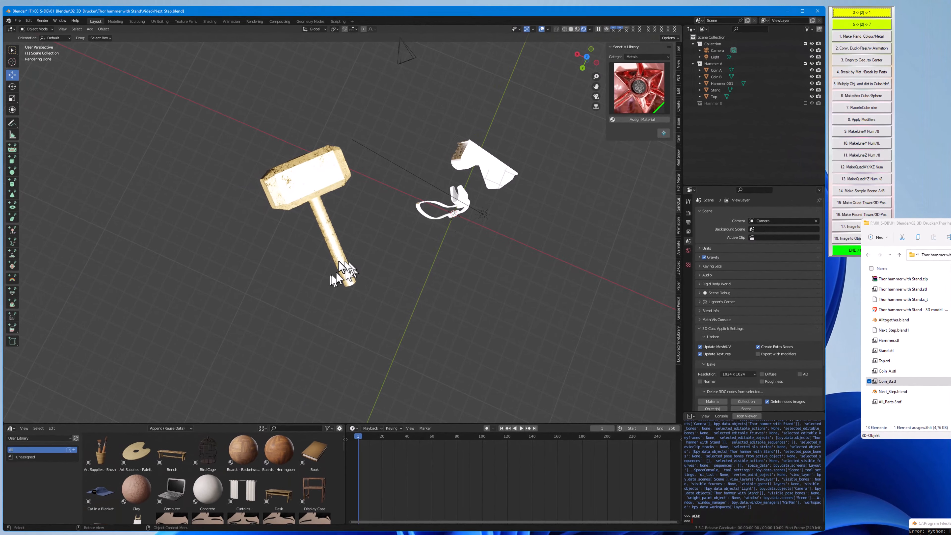
{"action": "left_click", "coordinate": [346, 271]}
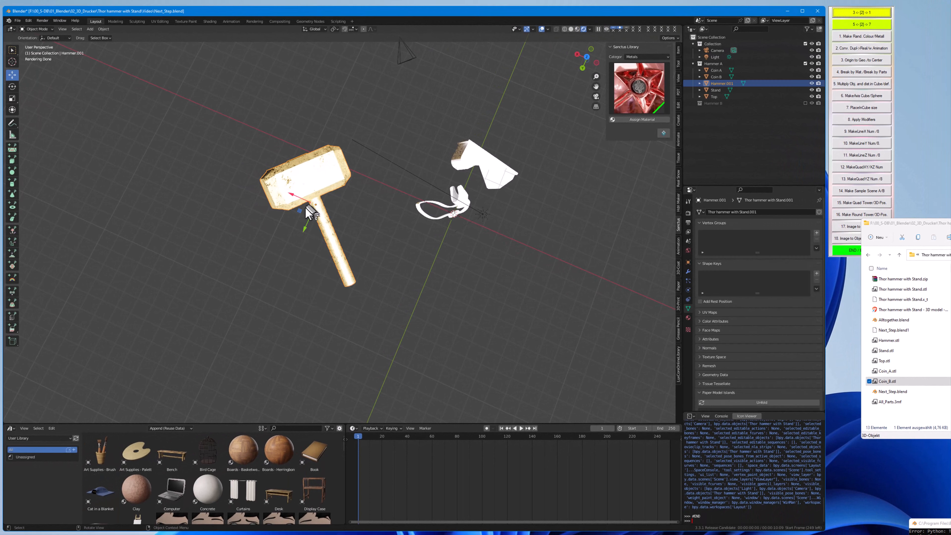
{"action": "scroll", "coordinate": [310, 215], "scroll_direction": "up", "scroll_amount": 5}
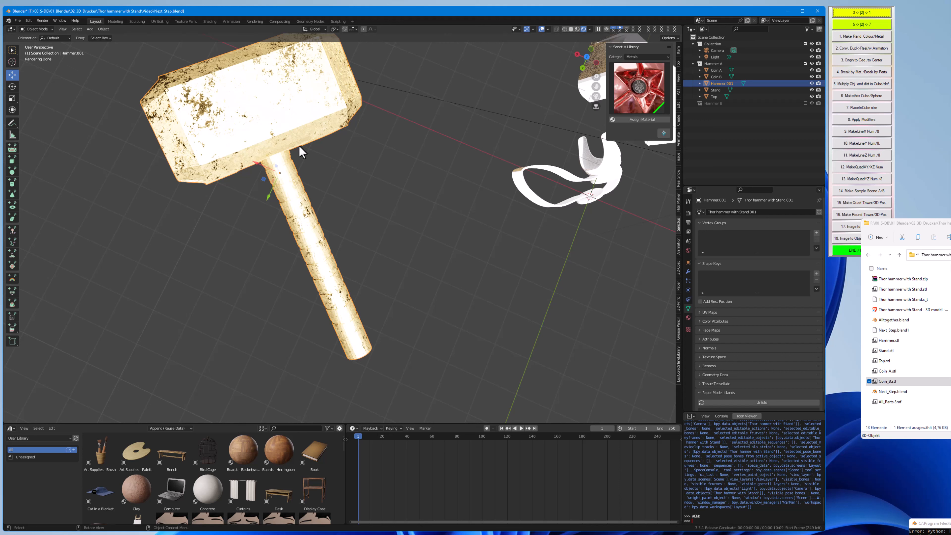
{"action": "right_click", "coordinate": [276, 116]}
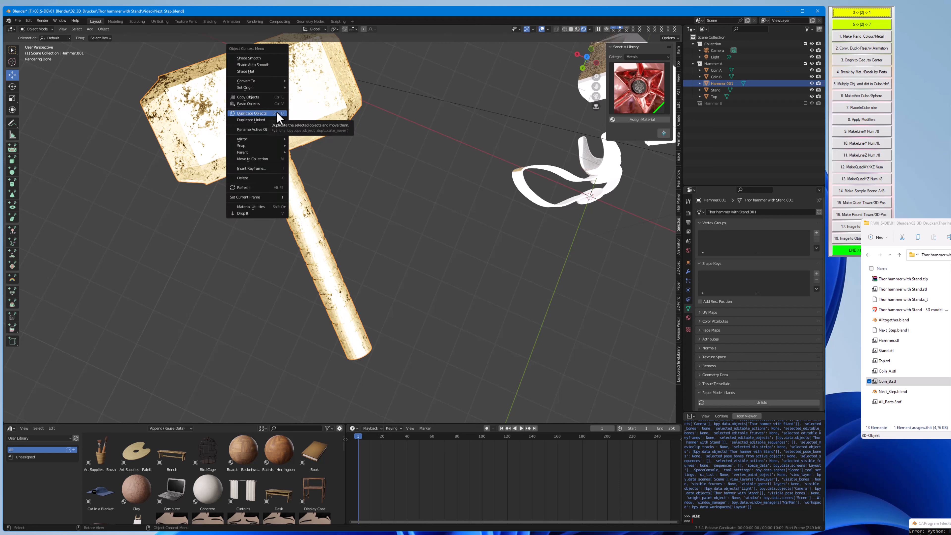
{"action": "left_click", "coordinate": [389, 181]}
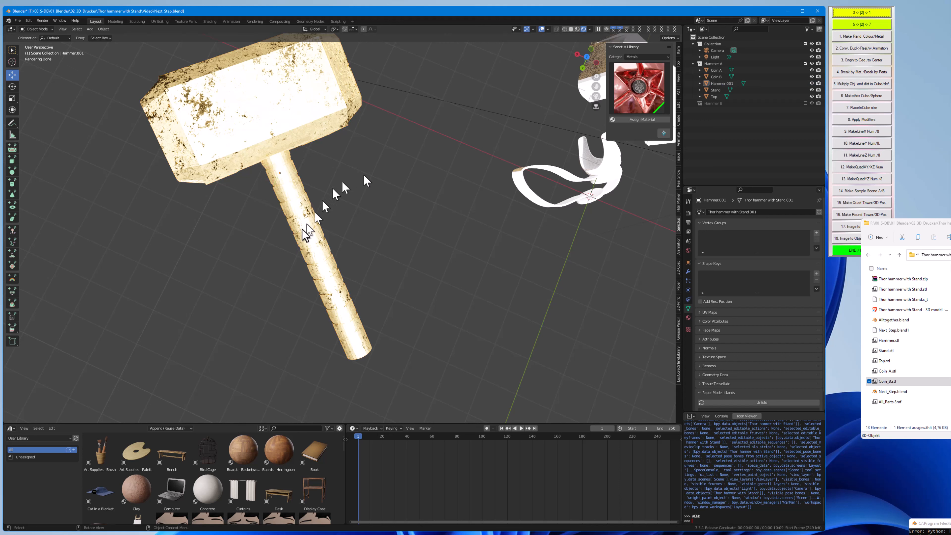
{"action": "left_click", "coordinate": [299, 99]}
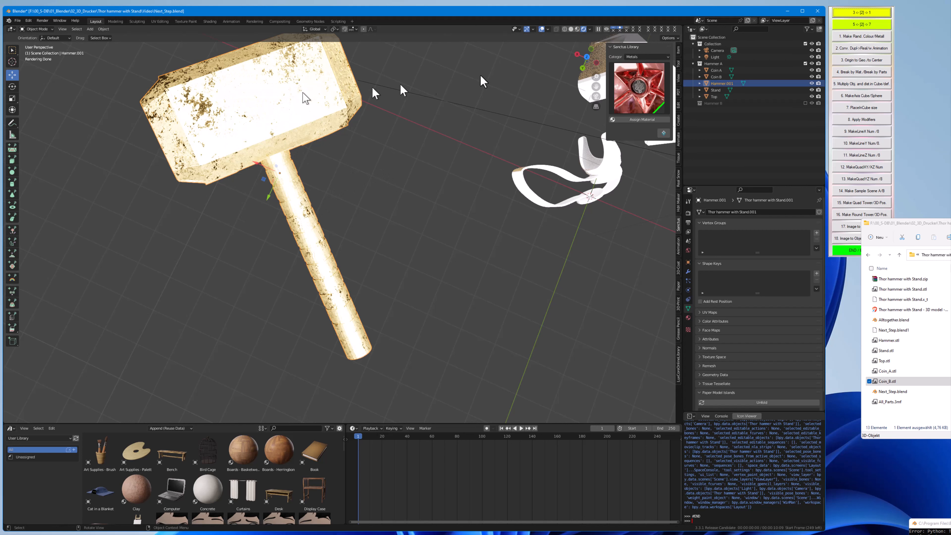
Isolate the hammer by hiding the coins, stand and strap, and show it in the right orthographic view with its transform properties
{"action": "left_click_drag", "start_coordinate": [684, 53], "coordinate": [680, 52]}
{"action": "left_click", "coordinate": [677, 52]}
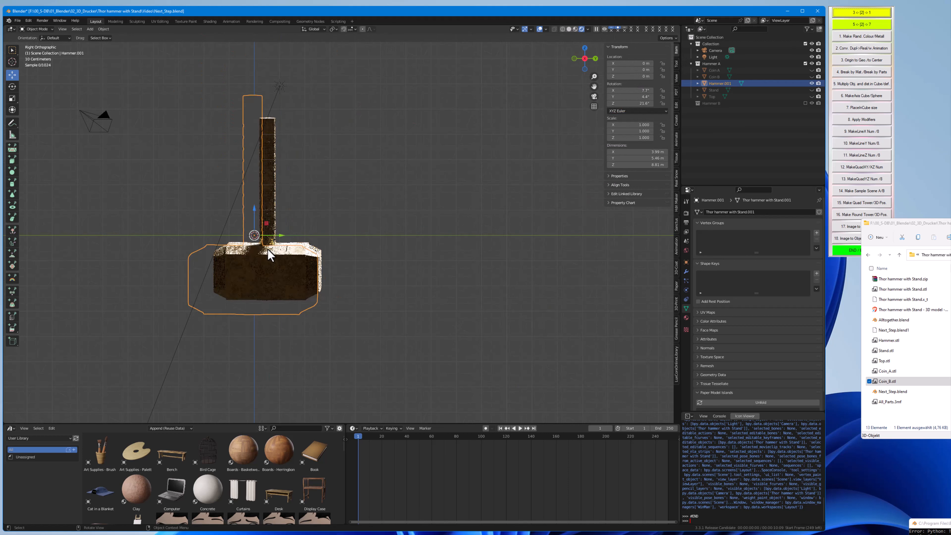
{"action": "middle_click_drag", "start_coordinate": [239, 292], "coordinate": [445, 302], "text": "shift"}
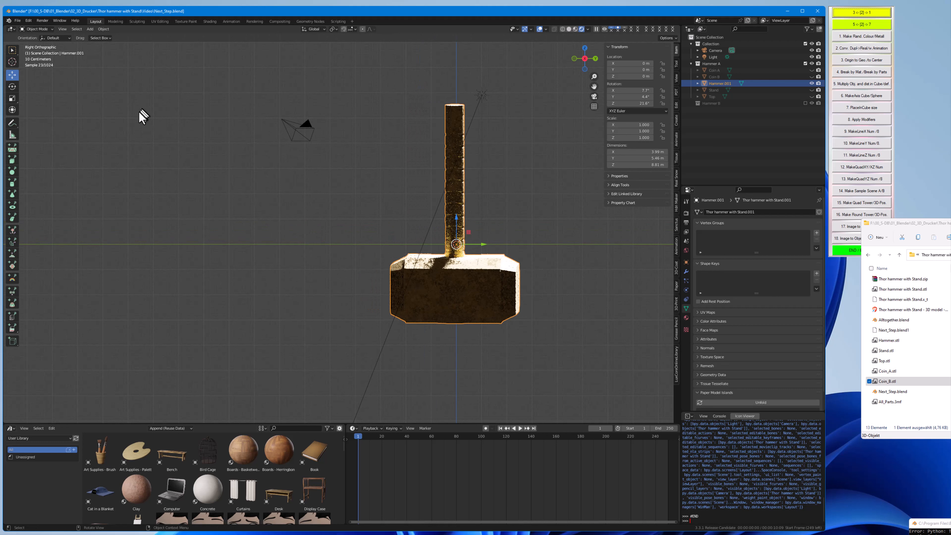
Duplicate the hammer and place the copy beside the original, about 6.55 m away in the negative Y direction
{"action": "right_click", "coordinate": [456, 294]}
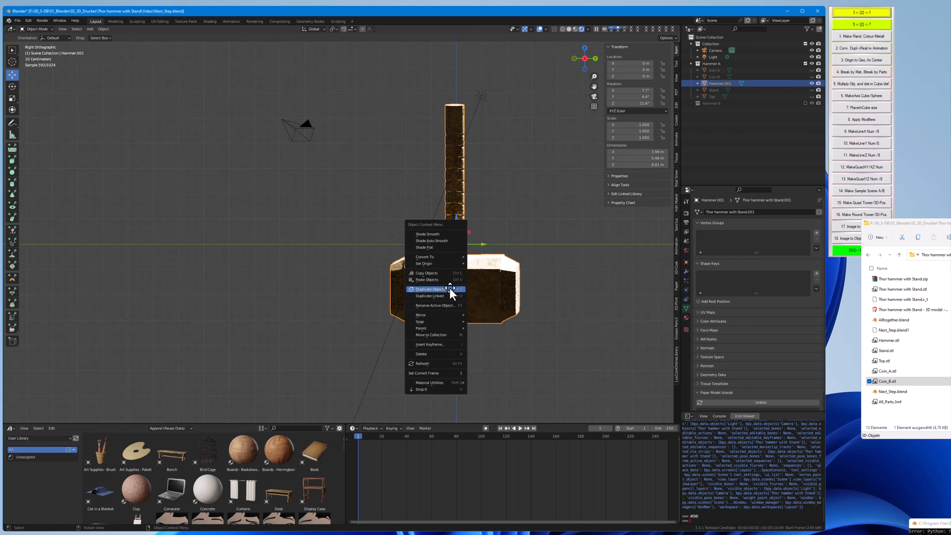
{"action": "left_click", "coordinate": [430, 290]}
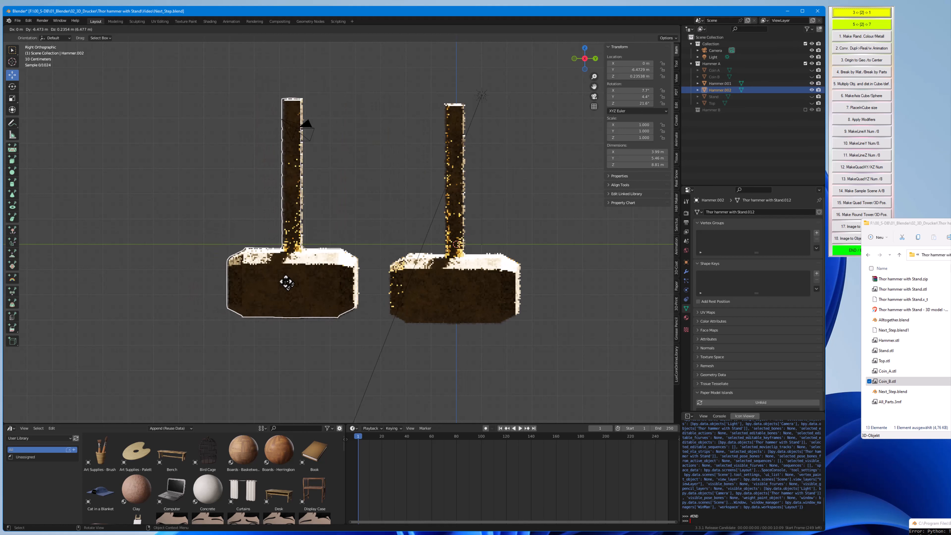
{"action": "left_click", "coordinate": [283, 283]}
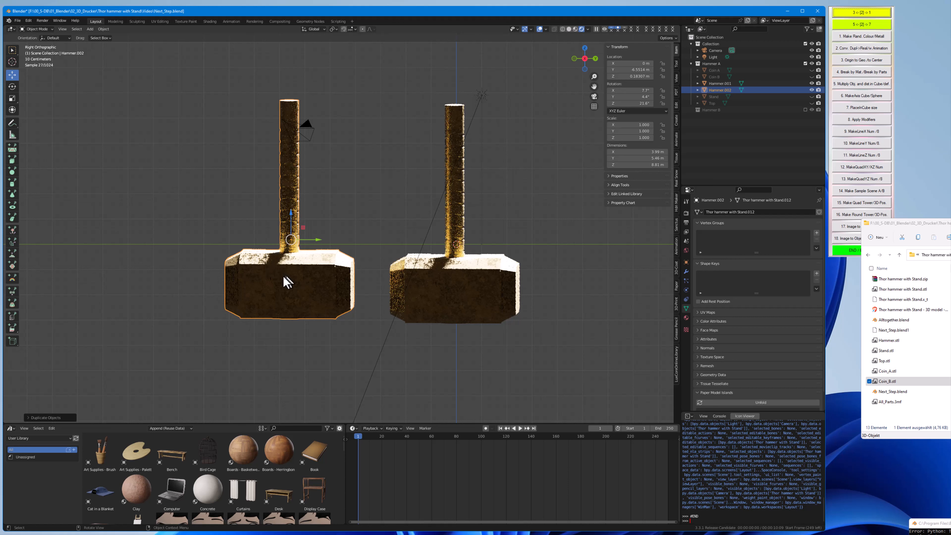
Delete the handle from the copied hammer's mesh in wireframe Edit Mode, from its end down to just above the head
{"action": "left_click", "coordinate": [36, 29]}
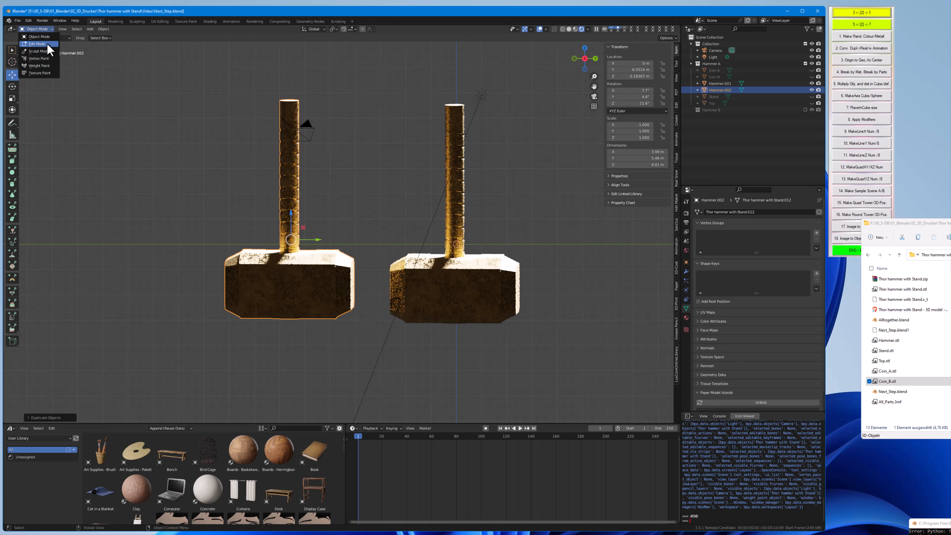
{"action": "left_click", "coordinate": [36, 44]}
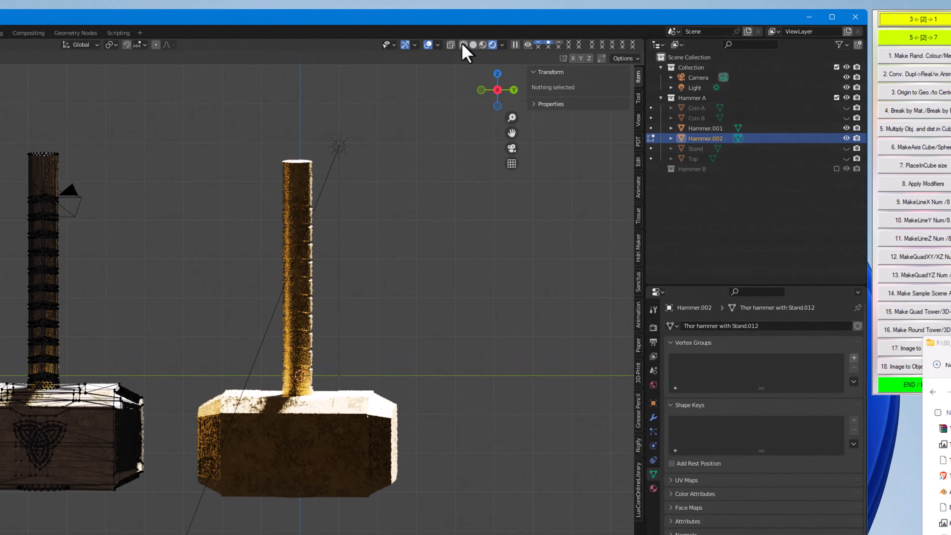
{"action": "left_click", "coordinate": [562, 29]}
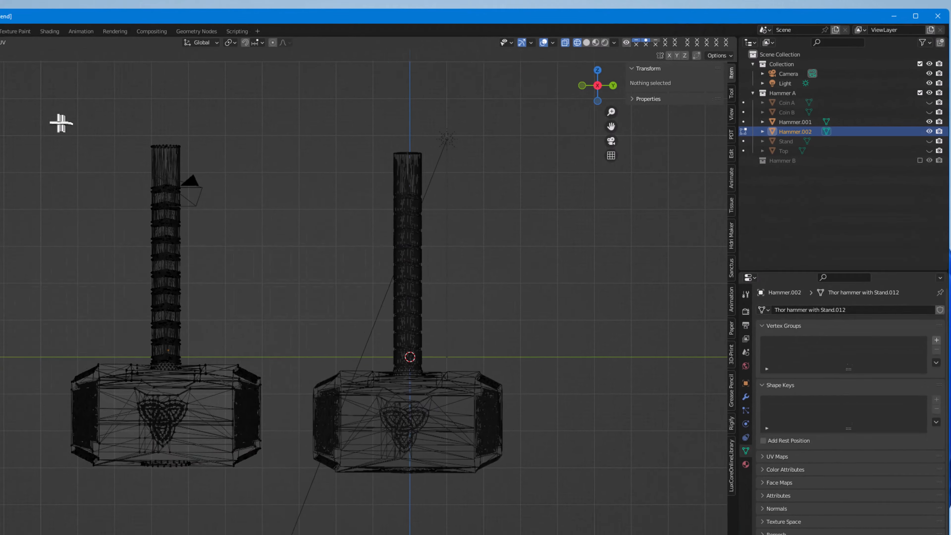
{"action": "left_click_drag", "start_coordinate": [125, 113], "coordinate": [293, 335]}
{"action": "scroll", "coordinate": [255, 440], "scroll_direction": "up", "scroll_amount": 4}
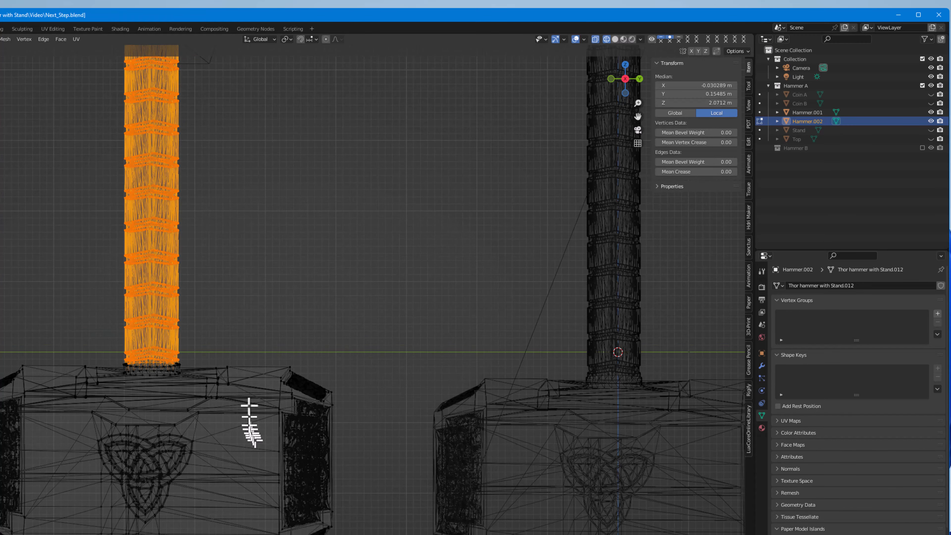
{"action": "middle_click_drag", "start_coordinate": [258, 353], "coordinate": [243, 365]}
{"action": "scroll", "coordinate": [258, 365], "scroll_direction": "down", "scroll_amount": 3}
{"action": "scroll", "coordinate": [211, 313], "scroll_direction": "up", "scroll_amount": 2}
{"action": "scroll", "coordinate": [212, 314], "scroll_direction": "up", "scroll_amount": 3}
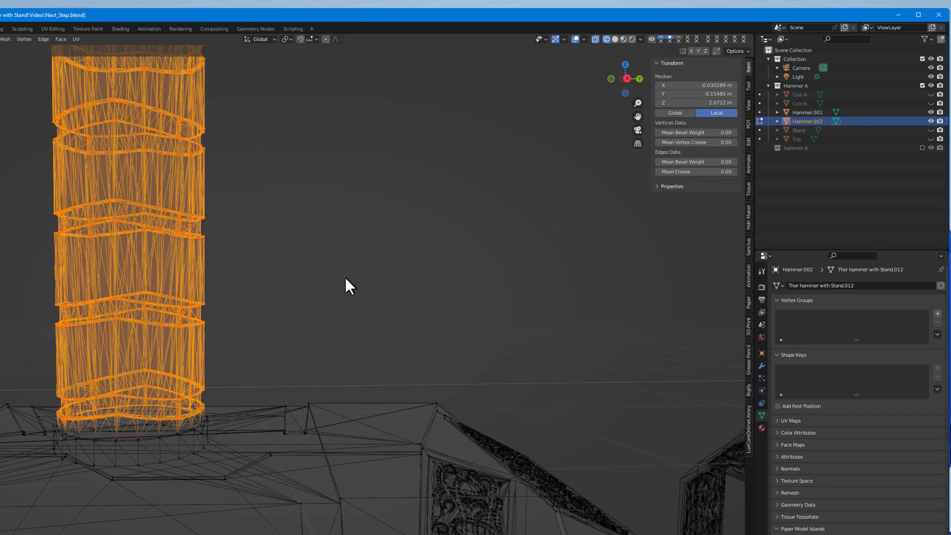
{"action": "scroll", "coordinate": [341, 286], "scroll_direction": "down", "scroll_amount": 5}
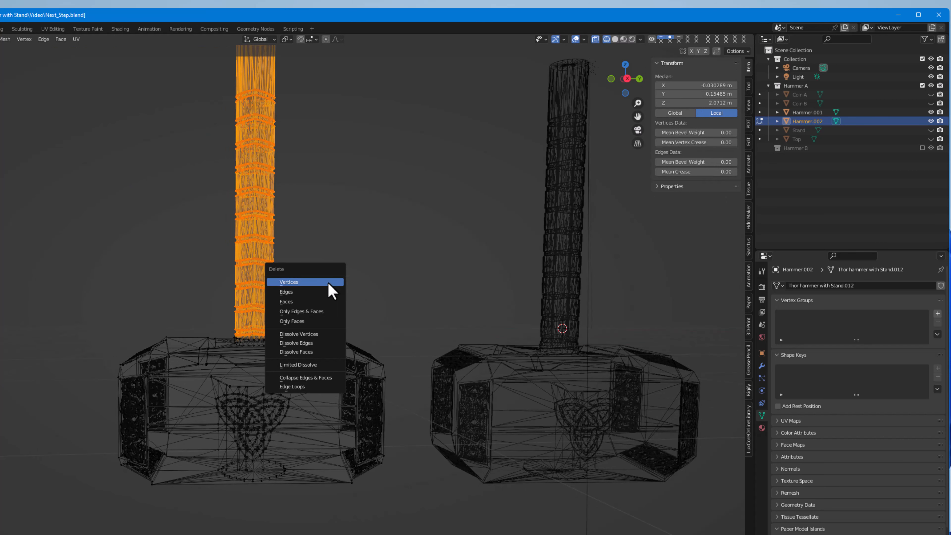
{"action": "left_click", "coordinate": [332, 301]}
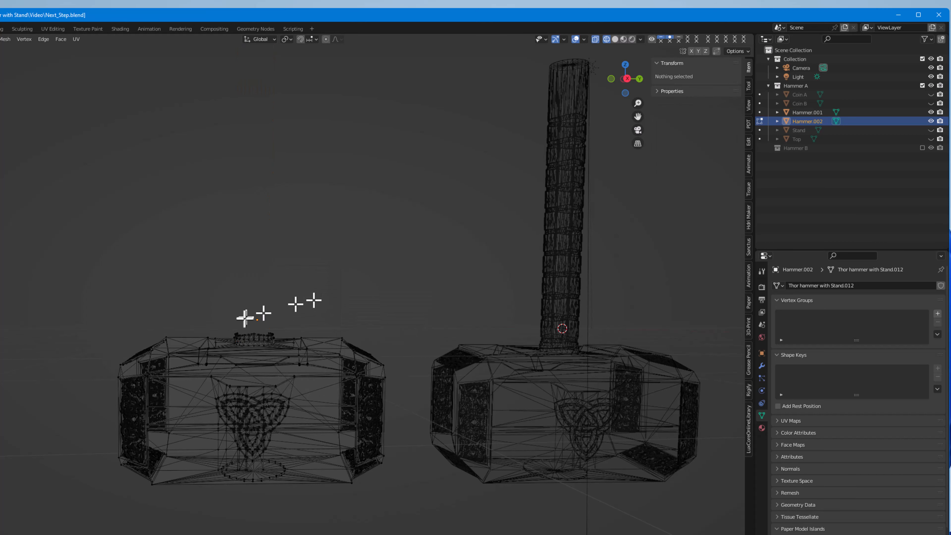
Delete the vertices of the remaining handle stub on top of the copy's head and return to Object Mode
{"action": "scroll", "coordinate": [240, 357], "scroll_direction": "up", "scroll_amount": 5}
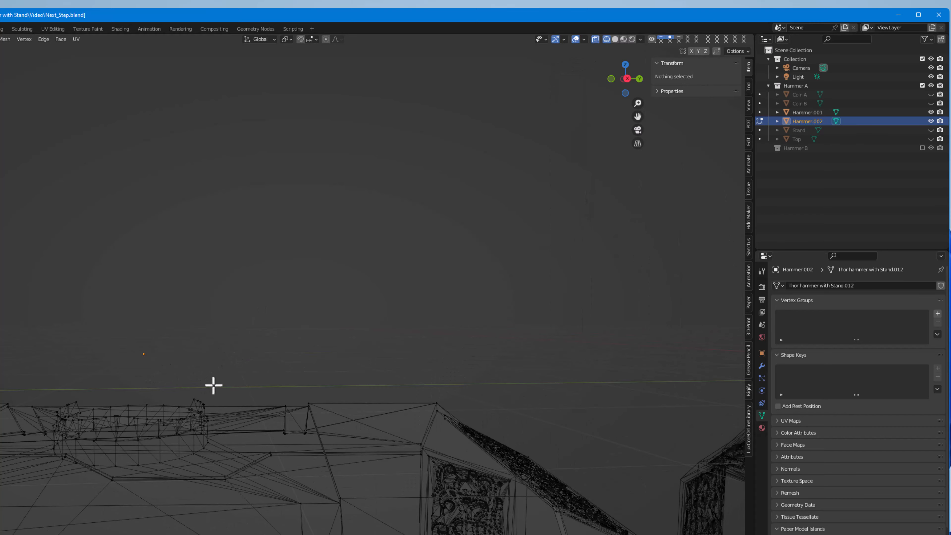
{"action": "key", "text": "Tab"}
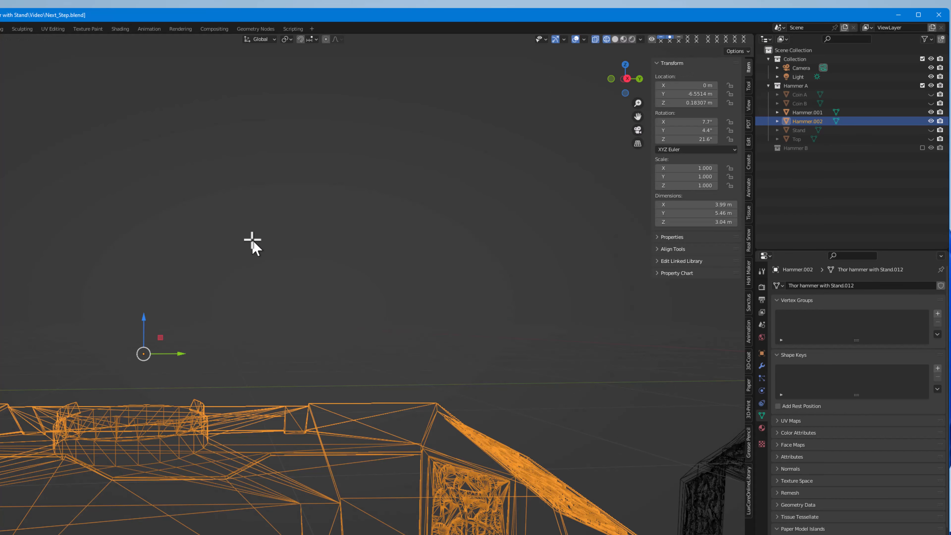
{"action": "scroll", "coordinate": [222, 312], "scroll_direction": "up", "scroll_amount": 5}
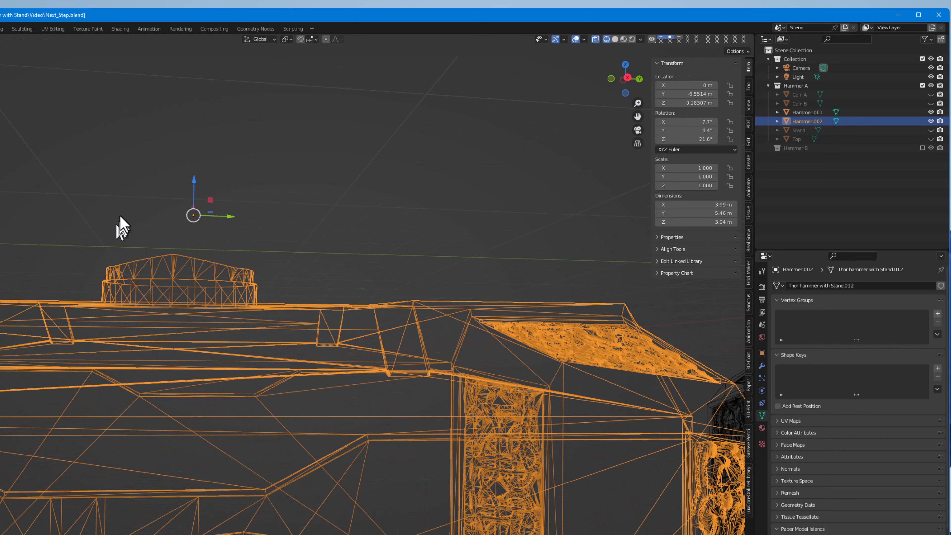
{"action": "key", "text": "Tab"}
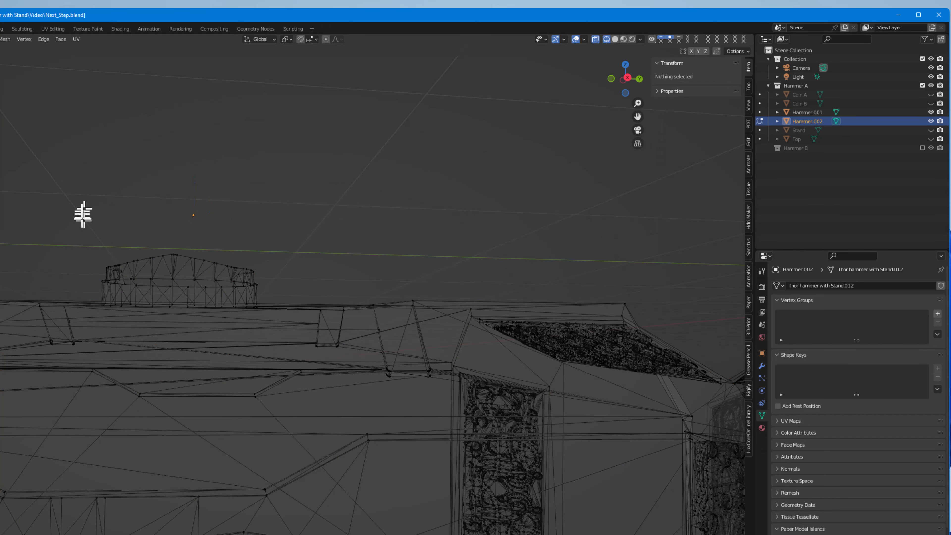
{"action": "left_click_drag", "start_coordinate": [70, 203], "coordinate": [282, 296]}
{"action": "key", "text": "x"}
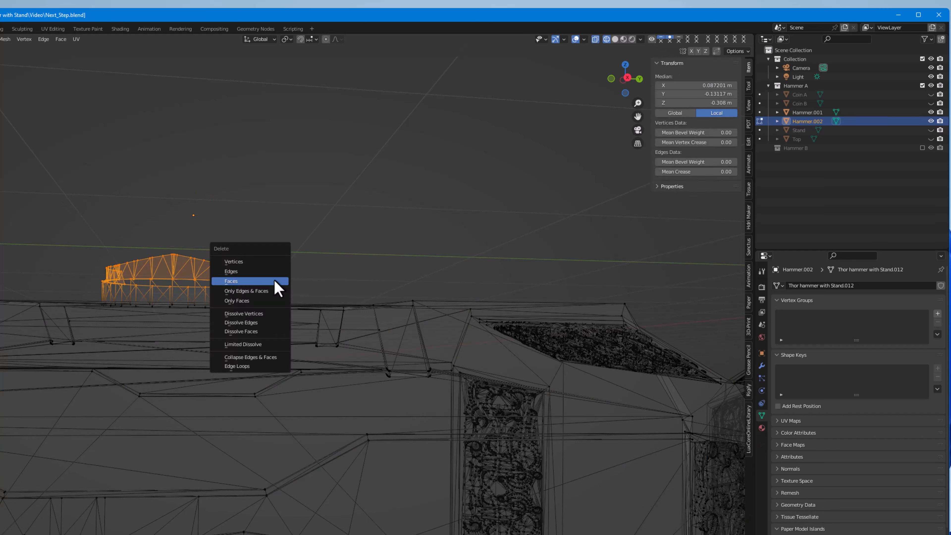
{"action": "left_click", "coordinate": [267, 263]}
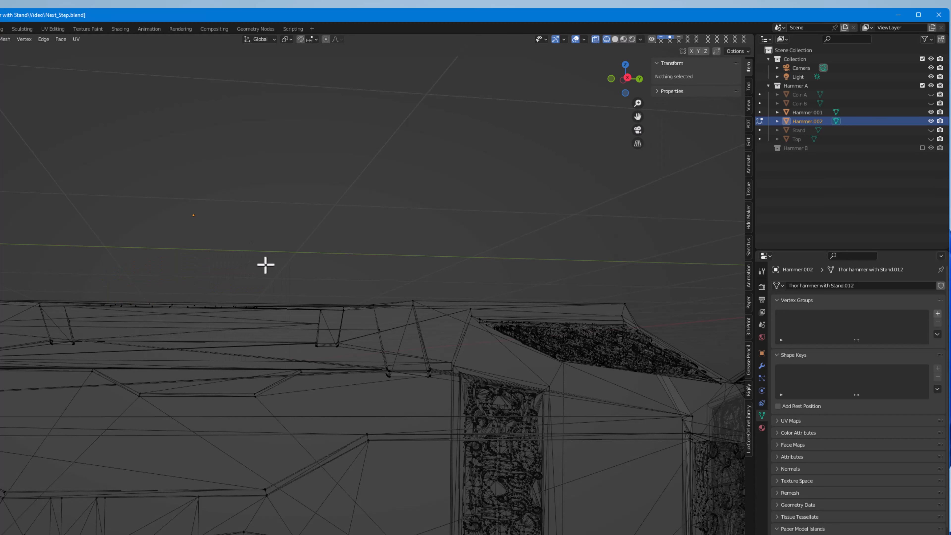
{"action": "scroll", "coordinate": [265, 265], "scroll_direction": "down", "scroll_amount": 5}
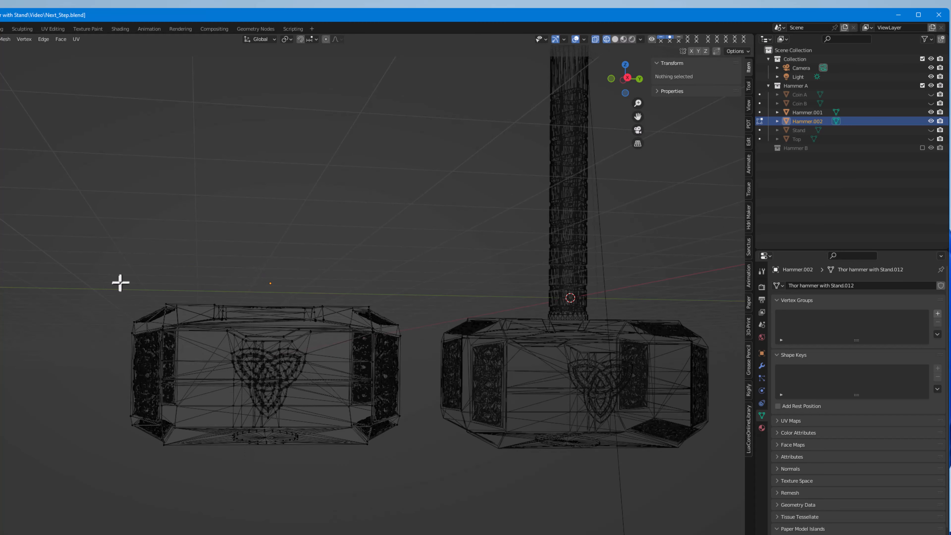
{"action": "key", "text": "Tab"}
{"action": "scroll", "coordinate": [192, 316], "scroll_direction": "down", "scroll_amount": 3}
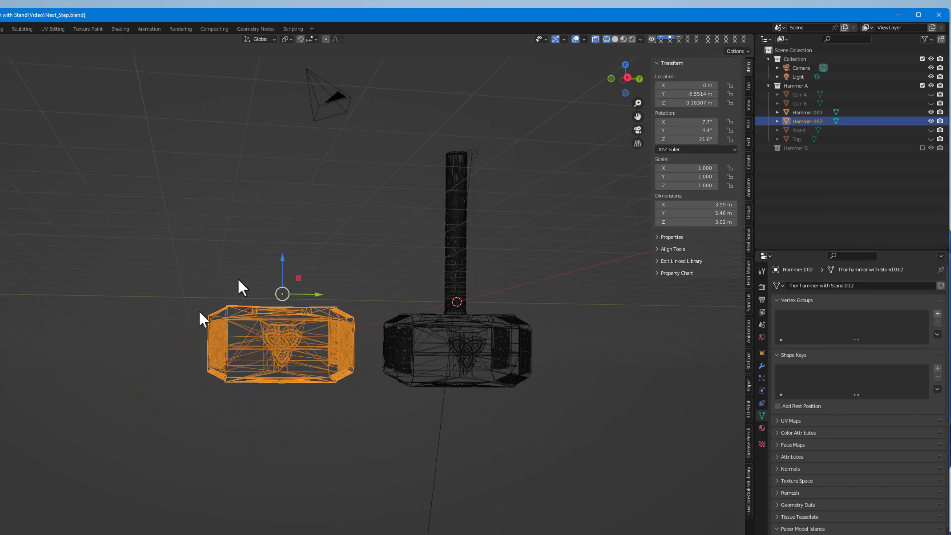
Examine the copied hammer head beside the complete hammer in solid shading from several angles
{"action": "left_click", "coordinate": [615, 39]}
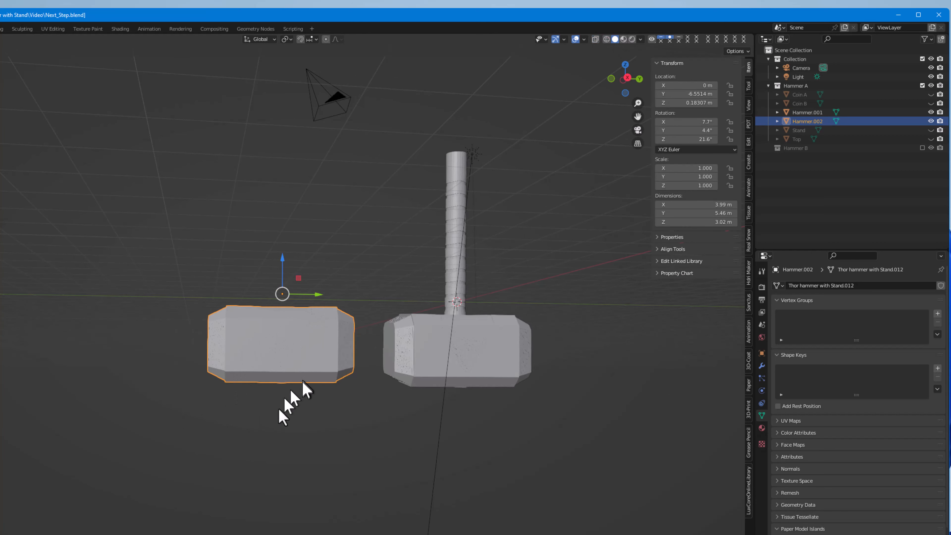
{"action": "middle_click_drag", "start_coordinate": [291, 403], "coordinate": [273, 452]}
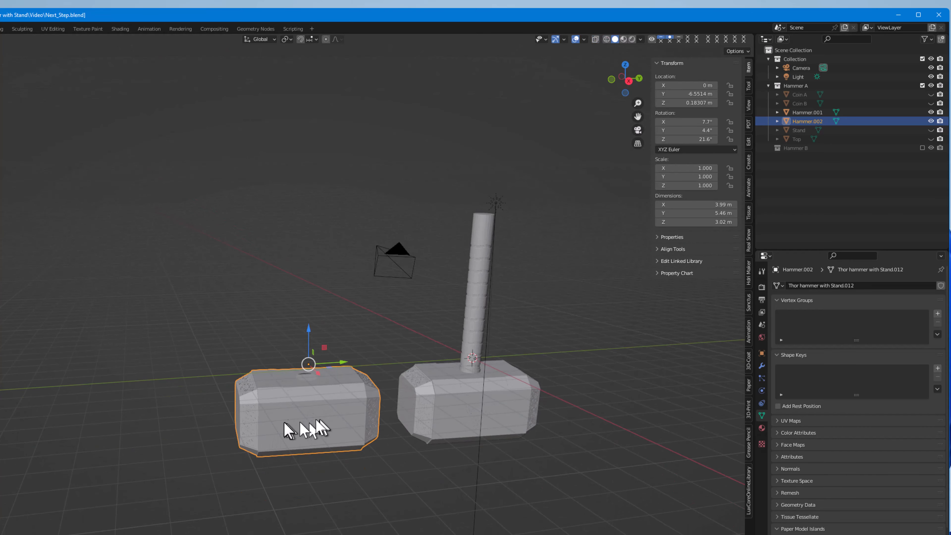
{"action": "scroll", "coordinate": [305, 428], "scroll_direction": "down", "scroll_amount": 1}
{"action": "scroll", "coordinate": [306, 431], "scroll_direction": "up", "scroll_amount": 3}
{"action": "scroll", "coordinate": [306, 428], "scroll_direction": "up", "scroll_amount": 2}
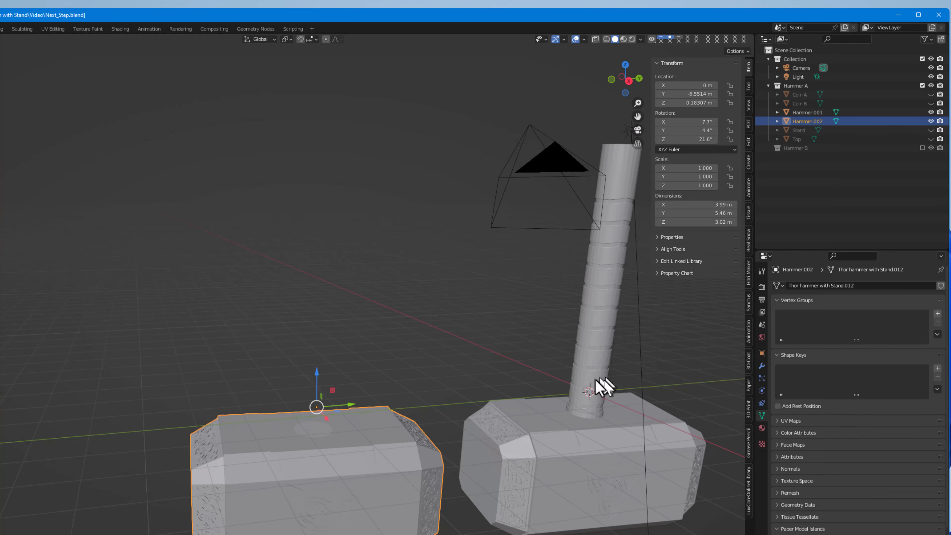
{"action": "middle_click_drag", "start_coordinate": [341, 490], "coordinate": [296, 444]}
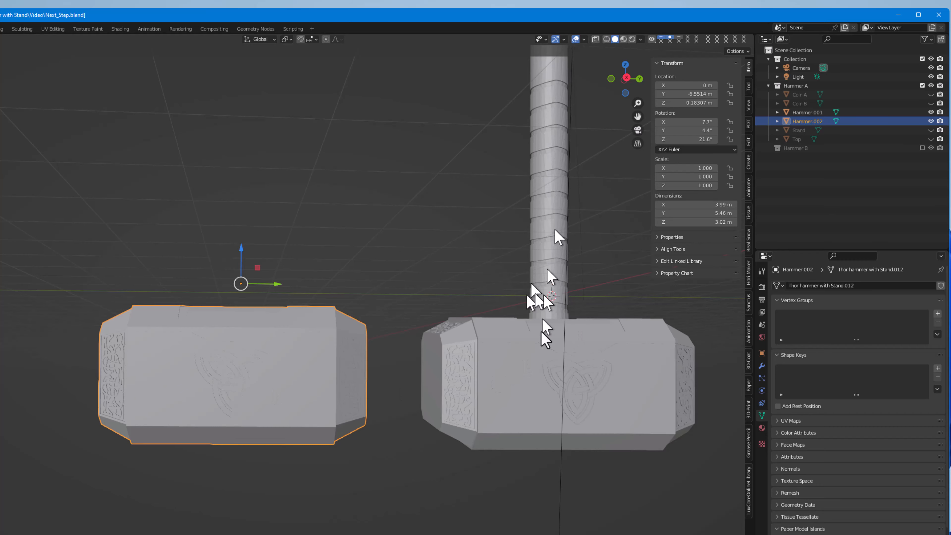
{"action": "scroll", "coordinate": [536, 388], "scroll_direction": "down", "scroll_amount": 2}
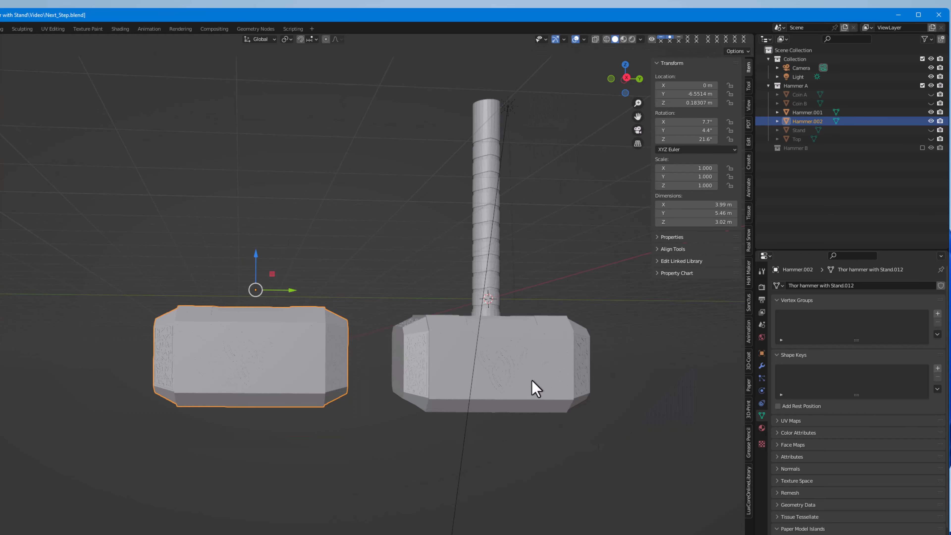
Open the complete hammer's mesh in Edit Mode and display it in wireframe
{"action": "left_click", "coordinate": [510, 375]}
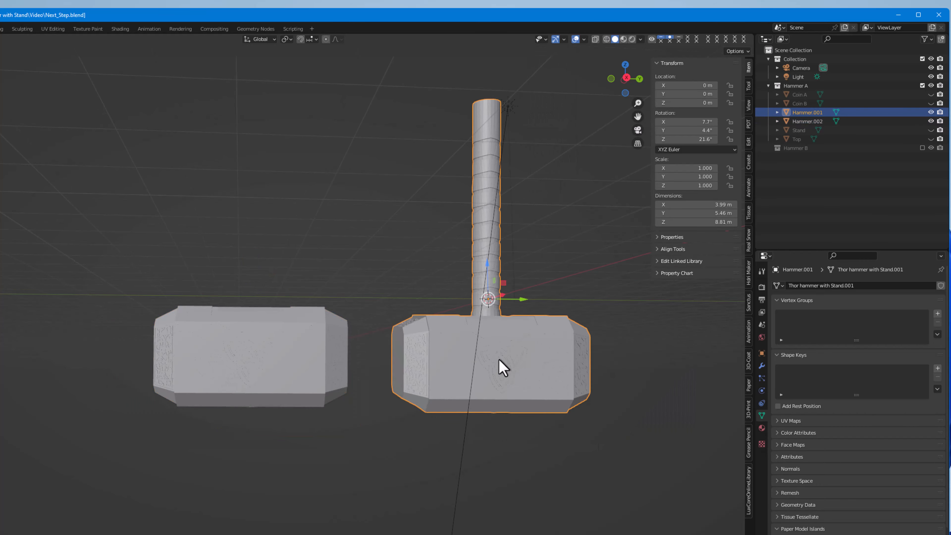
{"action": "scroll", "coordinate": [498, 360], "scroll_direction": "up", "scroll_amount": 4}
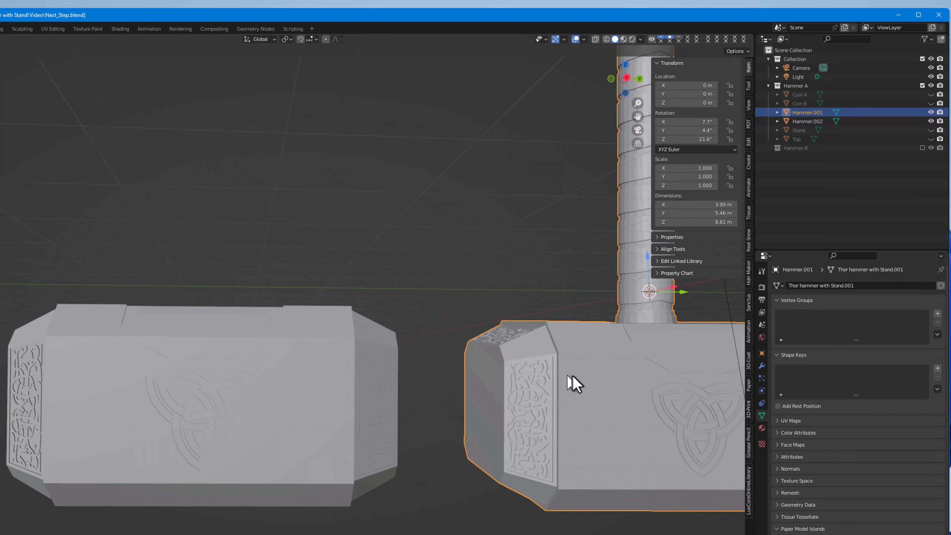
{"action": "middle_click_drag", "start_coordinate": [583, 382], "coordinate": [568, 385]}
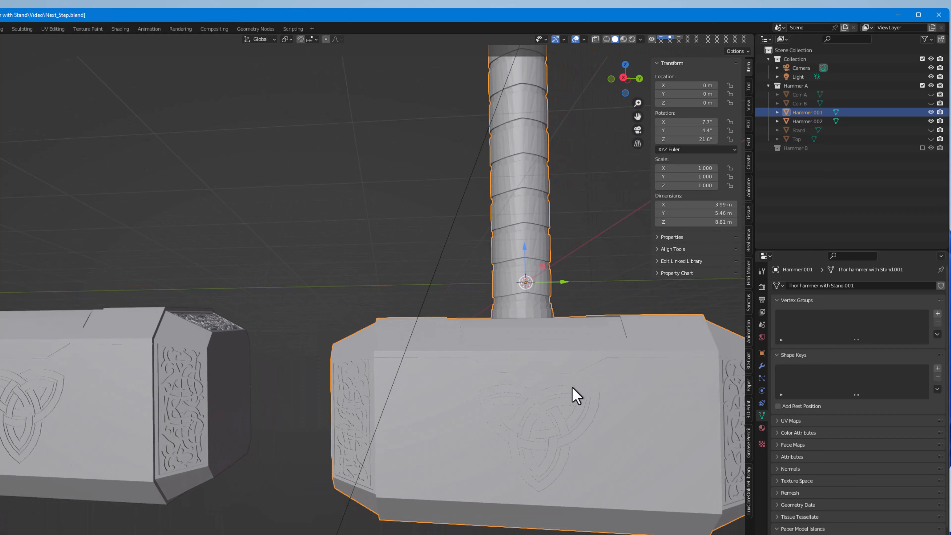
{"action": "key", "text": "Tab"}
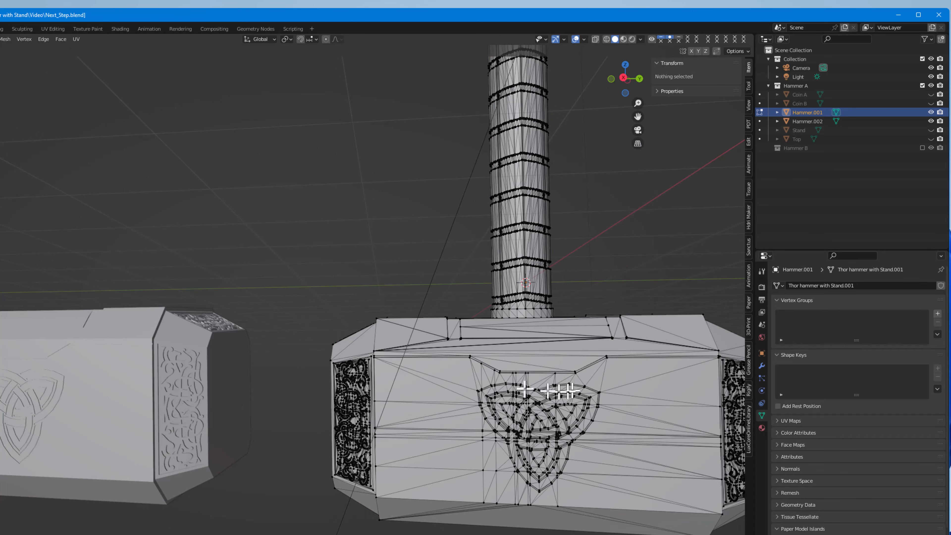
{"action": "left_click", "coordinate": [607, 40]}
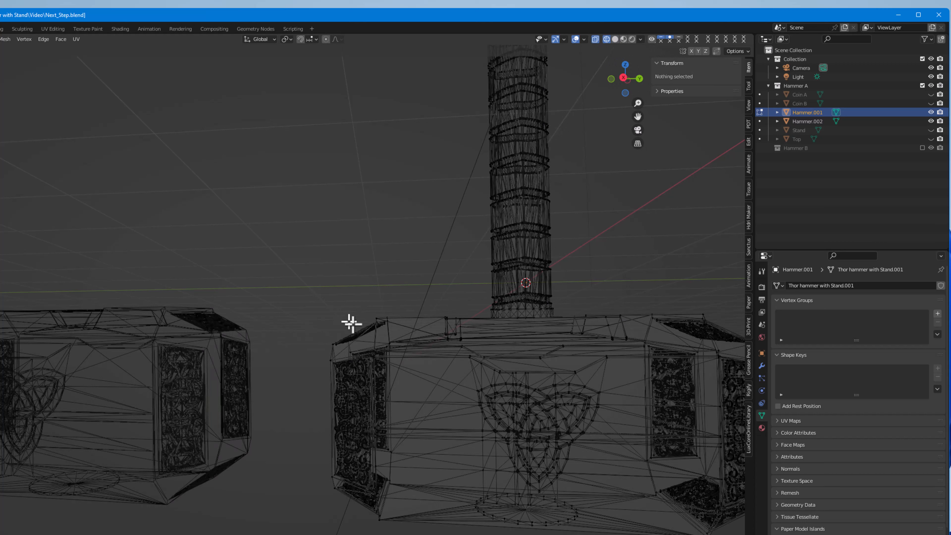
Delete all vertices of the head from the complete hammer's mesh, keeping only the handle
{"action": "left_click_drag", "start_coordinate": [349, 321], "coordinate": [755, 534]}
{"action": "scroll", "coordinate": [373, 290], "scroll_direction": "down", "scroll_amount": 2}
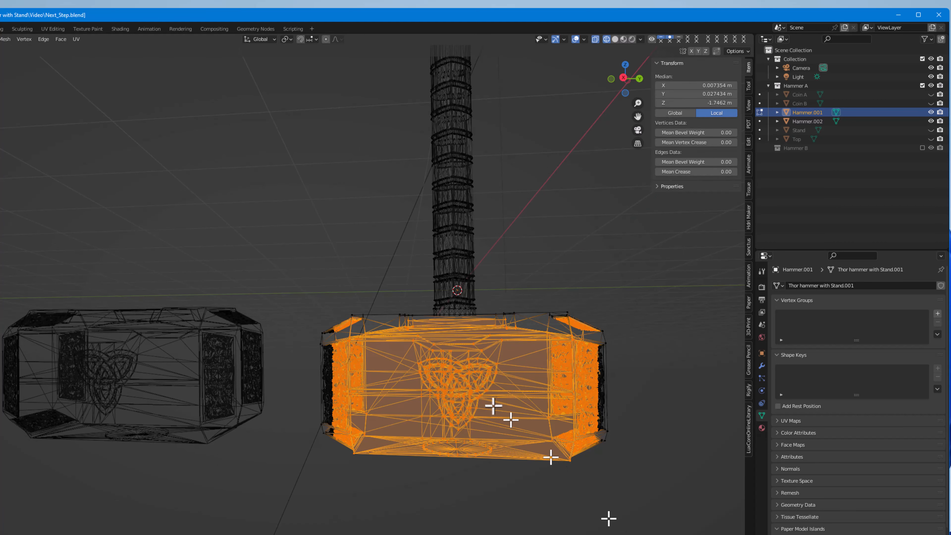
{"action": "left_click_drag", "start_coordinate": [314, 323], "coordinate": [670, 483]}
{"action": "scroll", "coordinate": [595, 460], "scroll_direction": "up", "scroll_amount": 3}
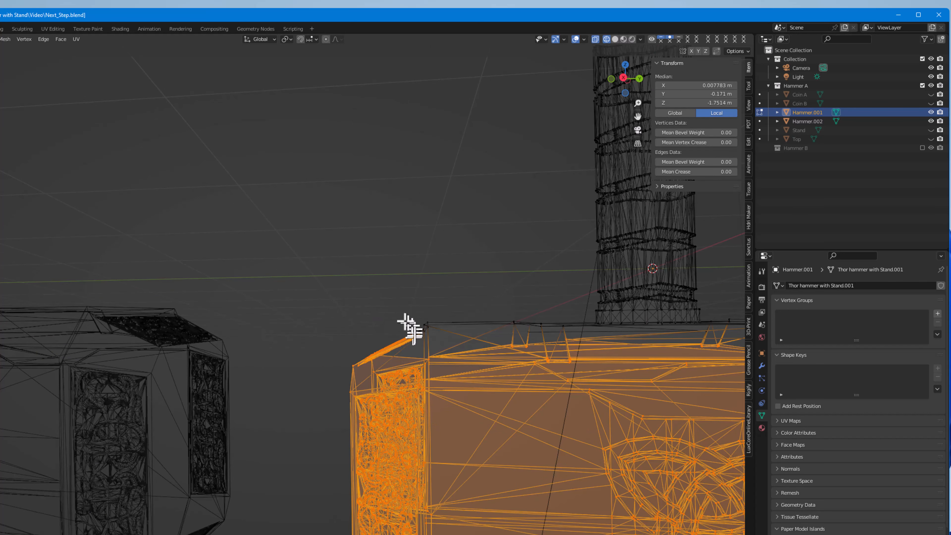
{"action": "left_click_drag", "start_coordinate": [381, 310], "coordinate": [523, 405]}
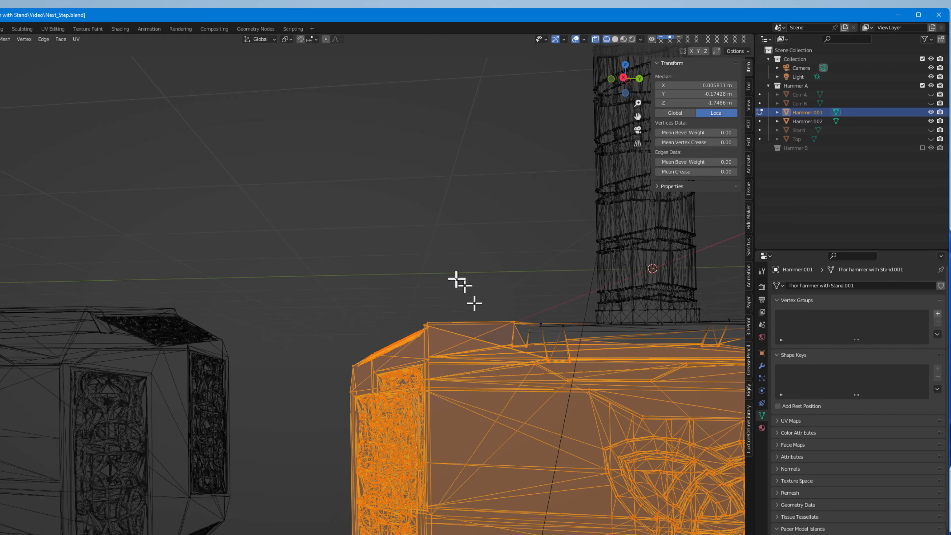
{"action": "left_click_drag", "start_coordinate": [467, 288], "coordinate": [589, 405]}
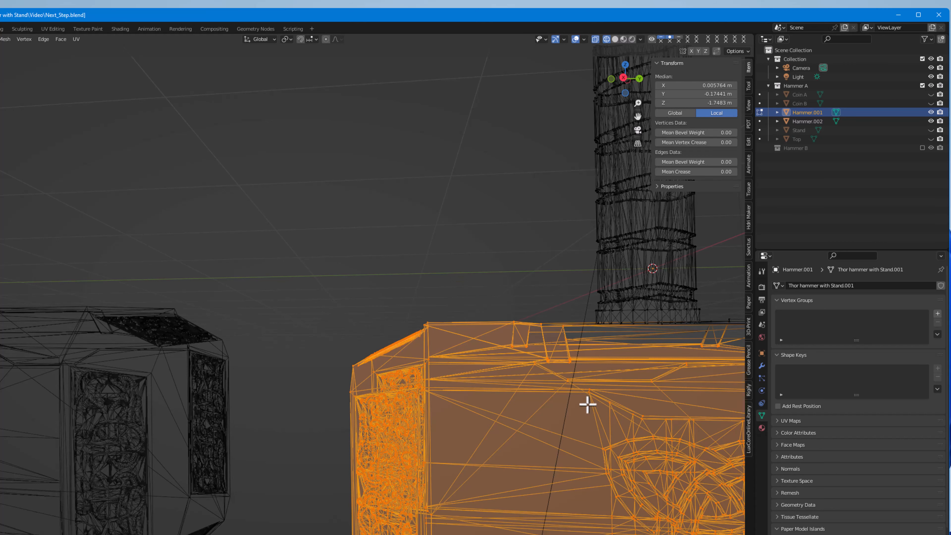
{"action": "scroll", "coordinate": [554, 487], "scroll_direction": "down", "scroll_amount": 3}
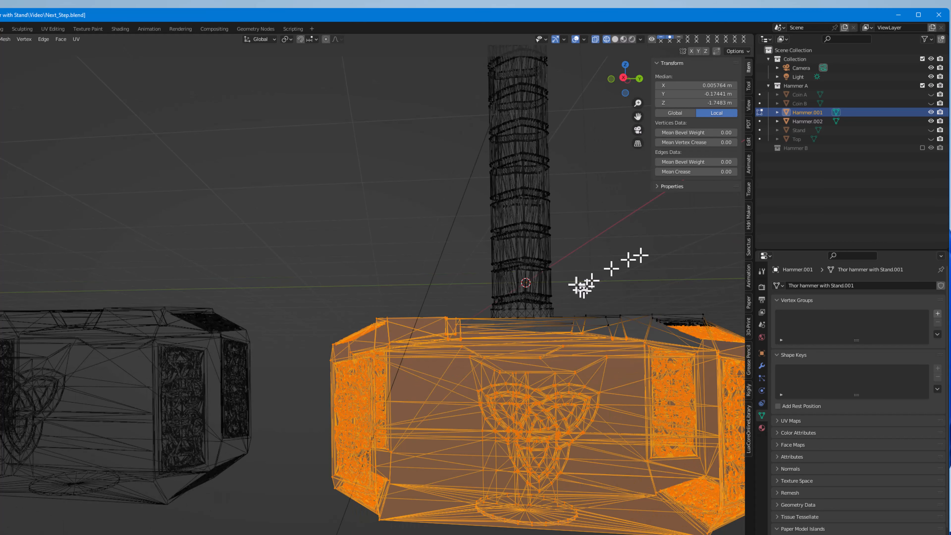
{"action": "left_click_drag", "start_coordinate": [563, 283], "coordinate": [729, 439]}
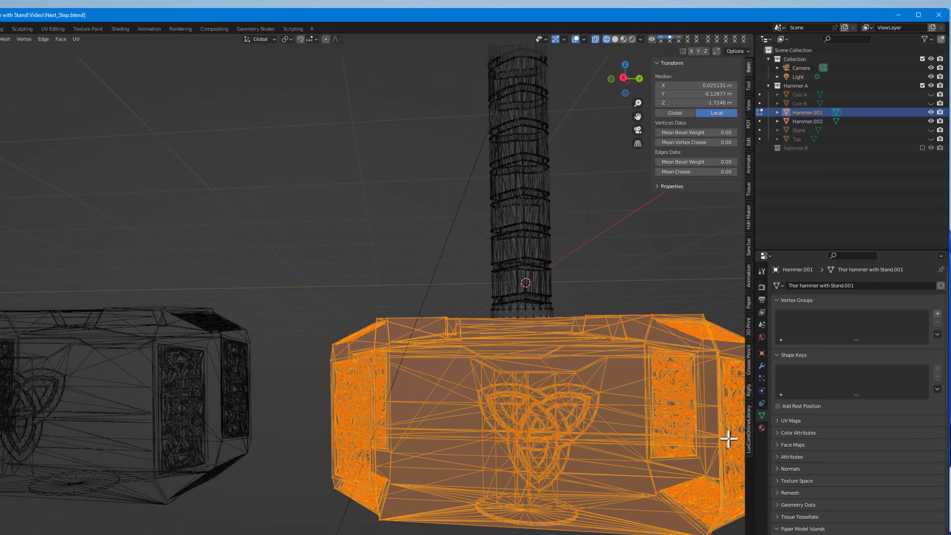
{"action": "mouse_move", "coordinate": [637, 424]}
{"action": "middle_mouse_down"}
{"action": "mouse_move", "coordinate": [631, 445]}
{"action": "mouse_move", "coordinate": [645, 433]}
{"action": "middle_mouse_up"}
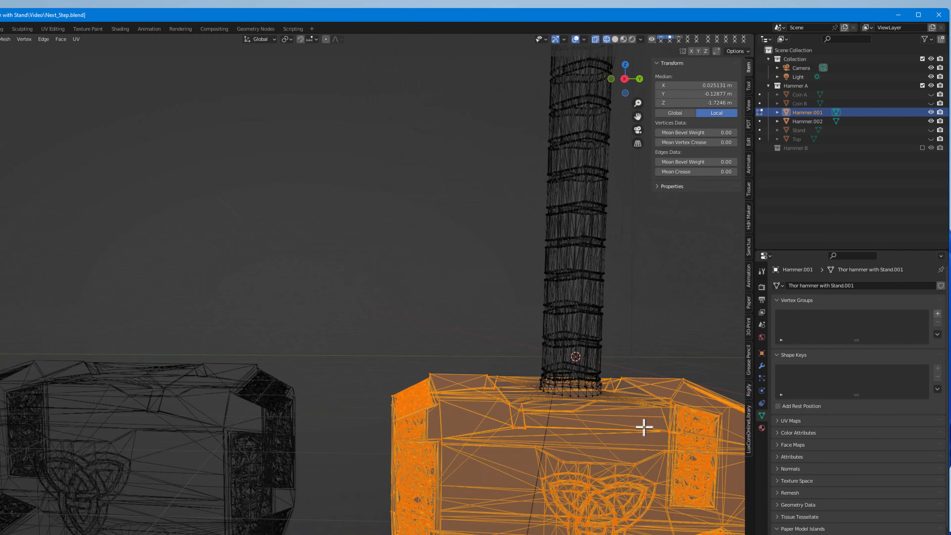
{"action": "key", "text": "x"}
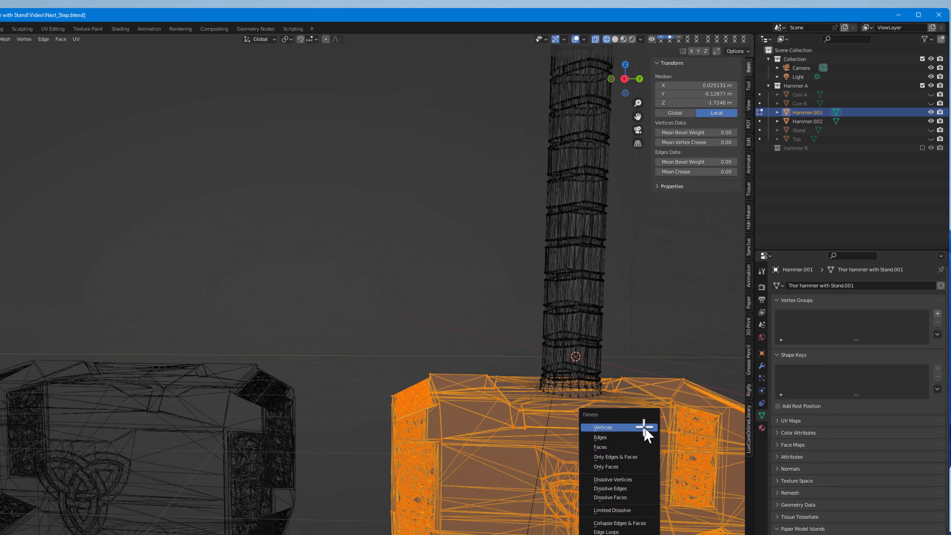
{"action": "left_click", "coordinate": [645, 431]}
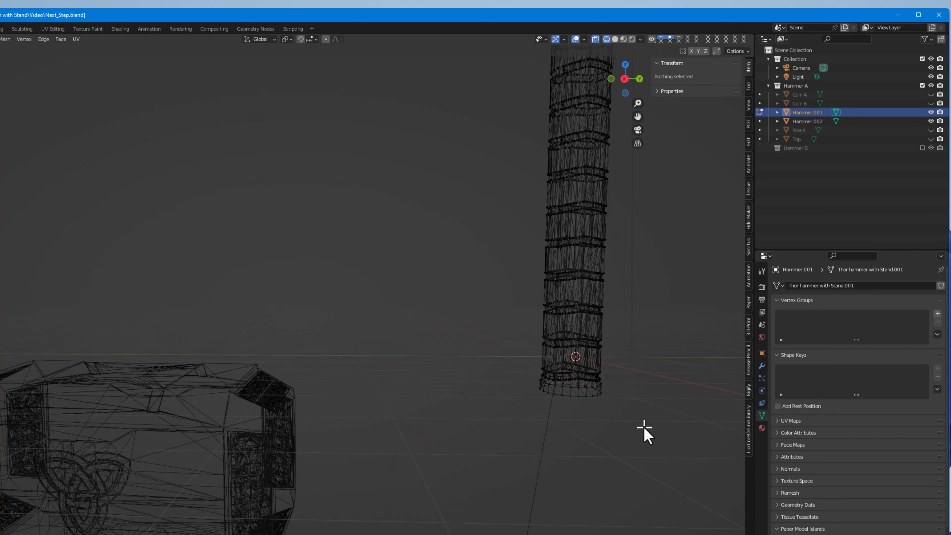
{"action": "middle_click_drag", "start_coordinate": [605, 448], "coordinate": [608, 439]}
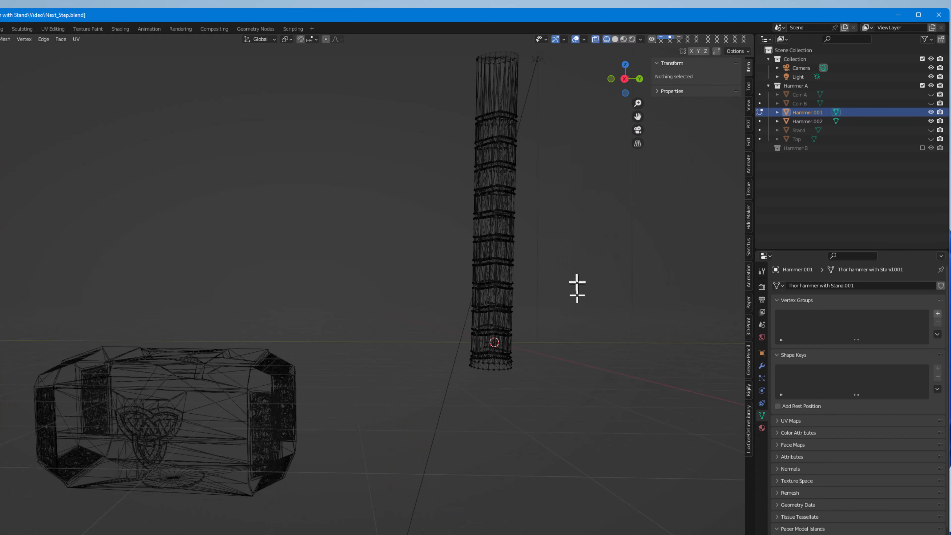
Return to Object Mode and show the separate handle and head in solid shading
{"action": "key", "text": "Tab"}
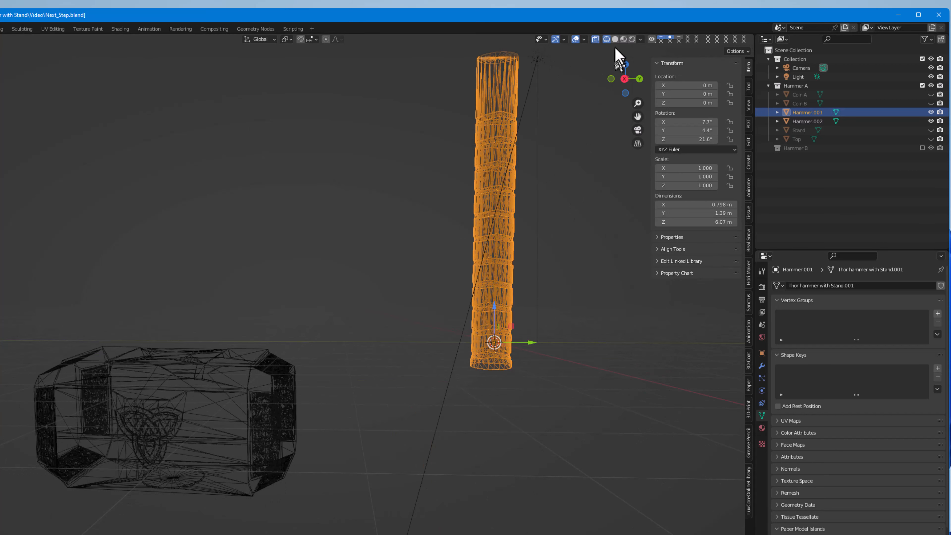
{"action": "left_click", "coordinate": [615, 38]}
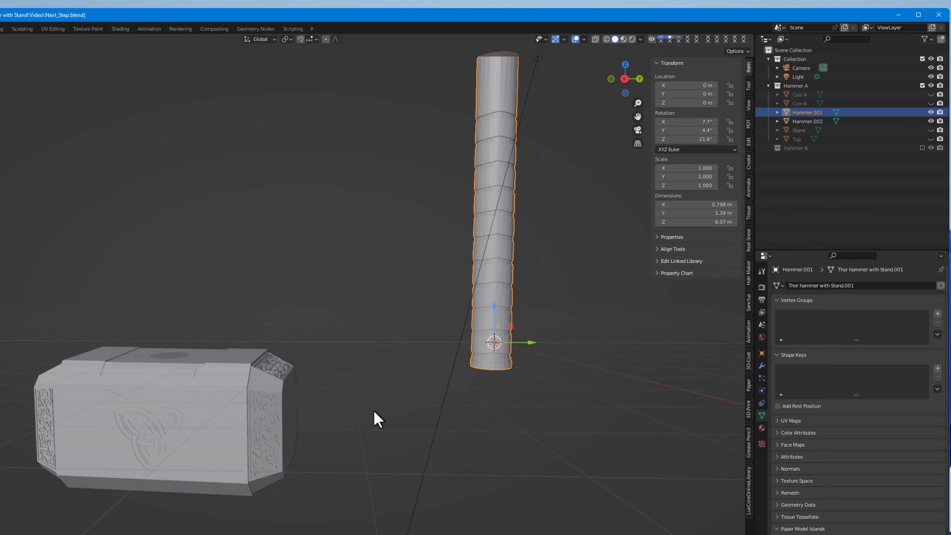
{"action": "mouse_move", "coordinate": [376, 419]}
{"action": "middle_mouse_down"}
{"action": "mouse_move", "coordinate": [340, 414]}
{"action": "mouse_move", "coordinate": [398, 413]}
{"action": "middle_mouse_up"}
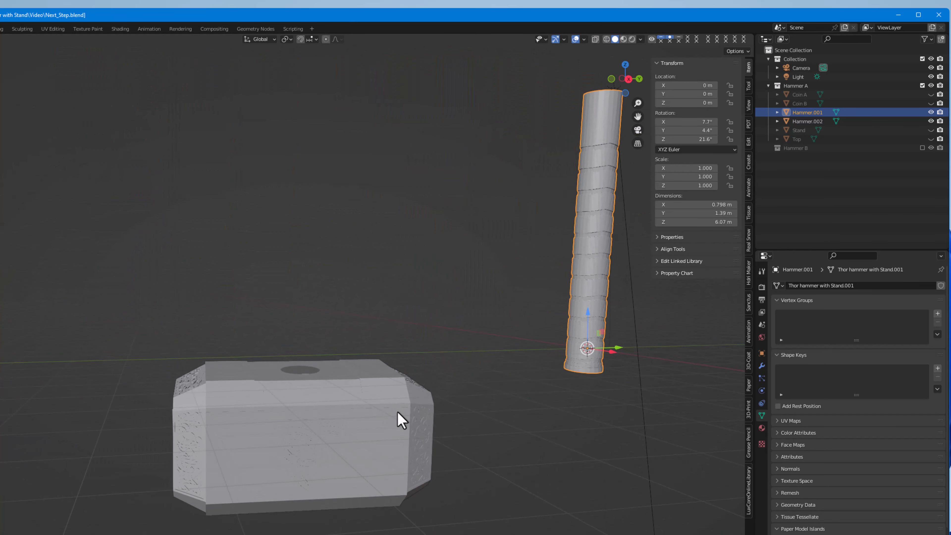
Rename the handle object as Wood and the hammer head object as Hammer_Part
{"action": "double_click", "coordinate": [806, 113]}
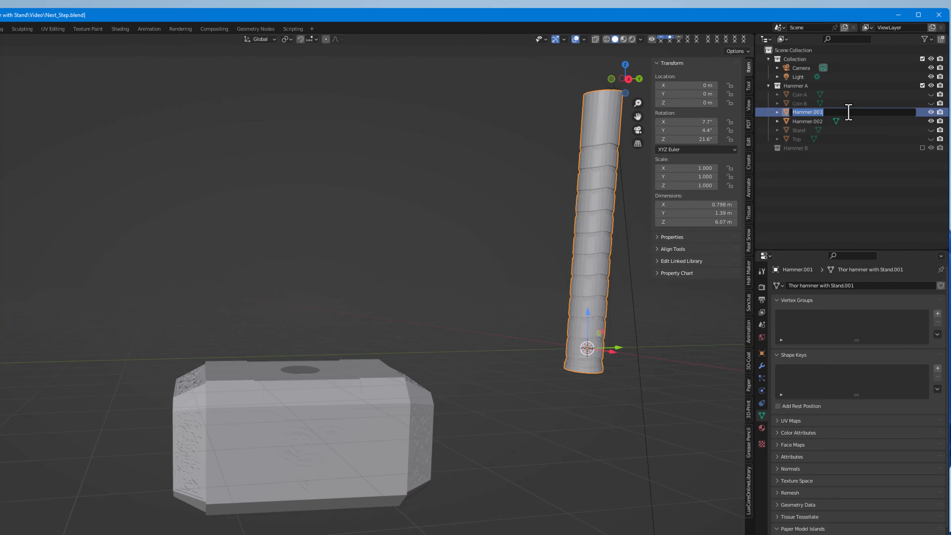
{"action": "key", "text": "Return"}
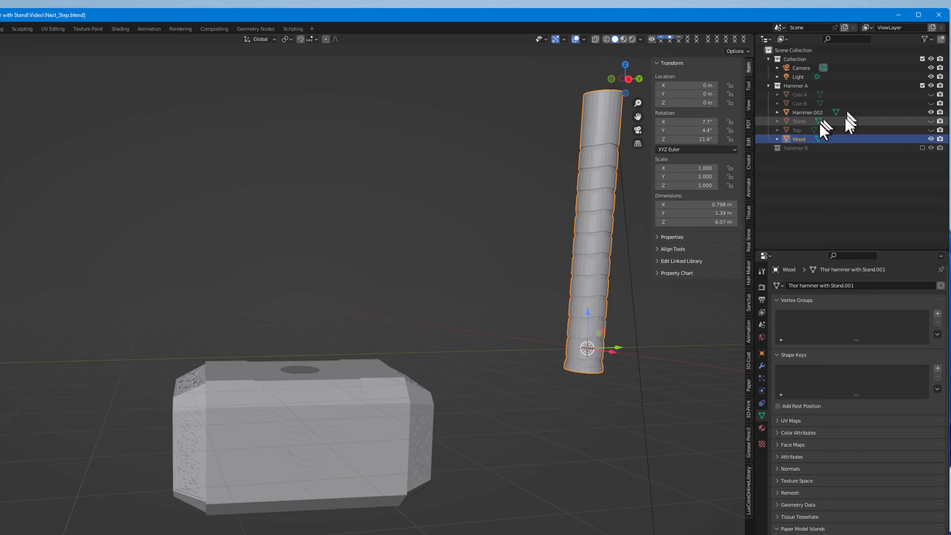
{"action": "left_click", "coordinate": [334, 434]}
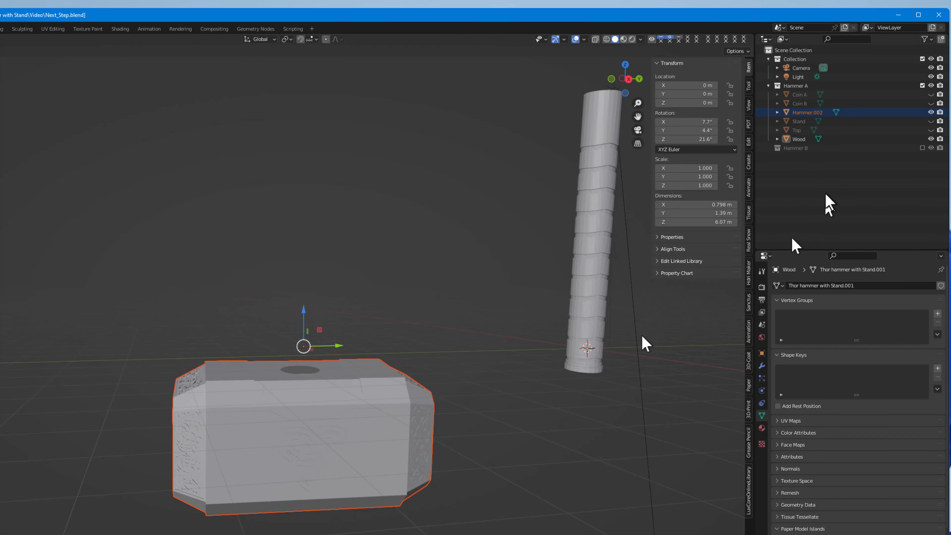
{"action": "left_click", "coordinate": [805, 119]}
{"action": "double_click", "coordinate": [804, 112]}
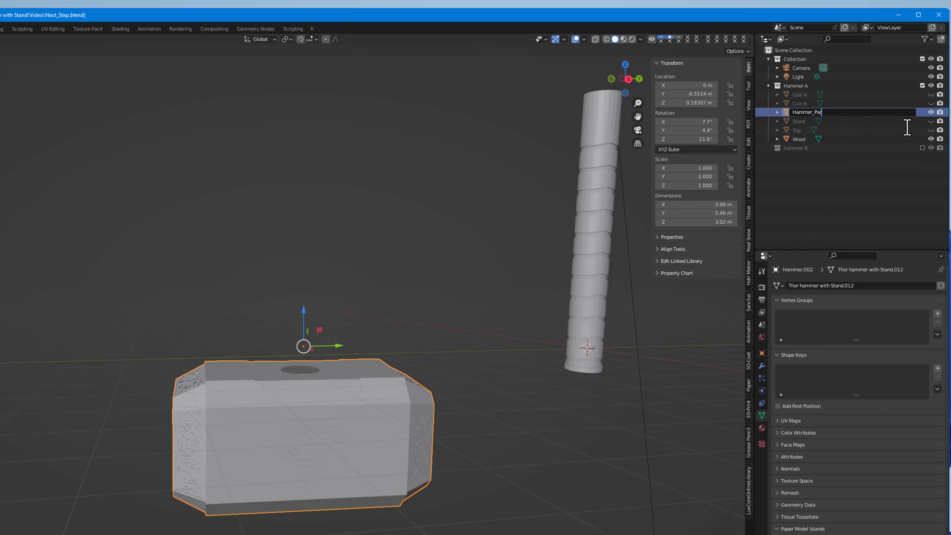
{"action": "type", "text": "Hammer_Part"}
{"action": "key", "text": "Return"}
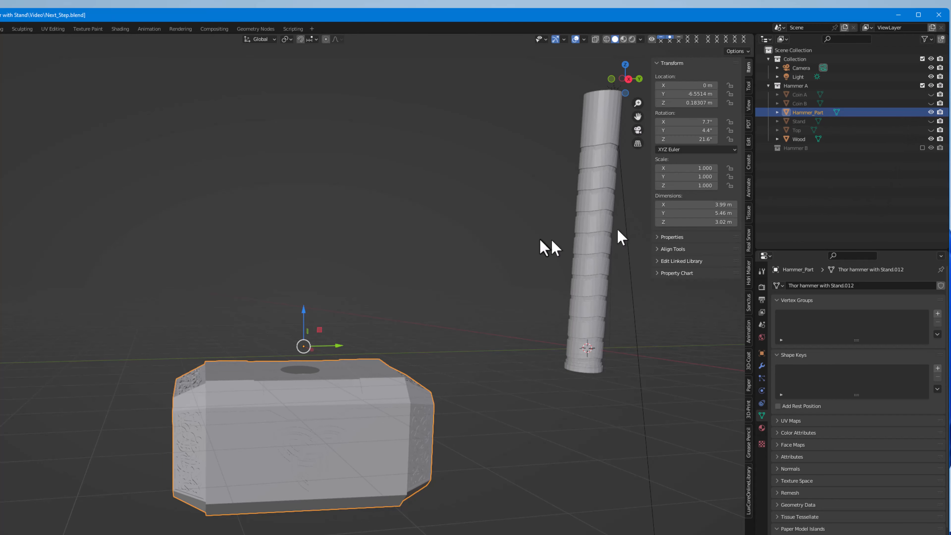
Export only the hammer head object to the Video folder as Jammer_Part.stl
{"action": "right_click", "coordinate": [312, 392]}
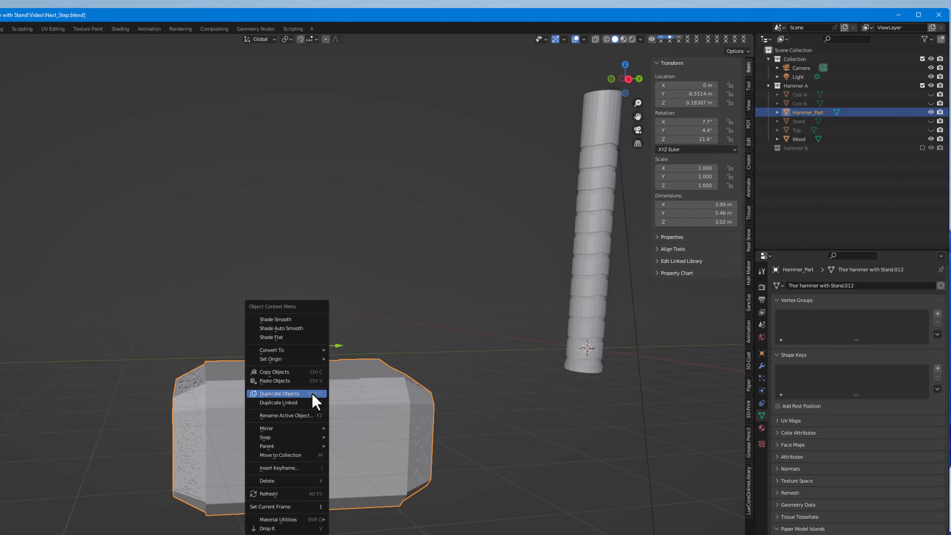
{"action": "left_click", "coordinate": [317, 394]}
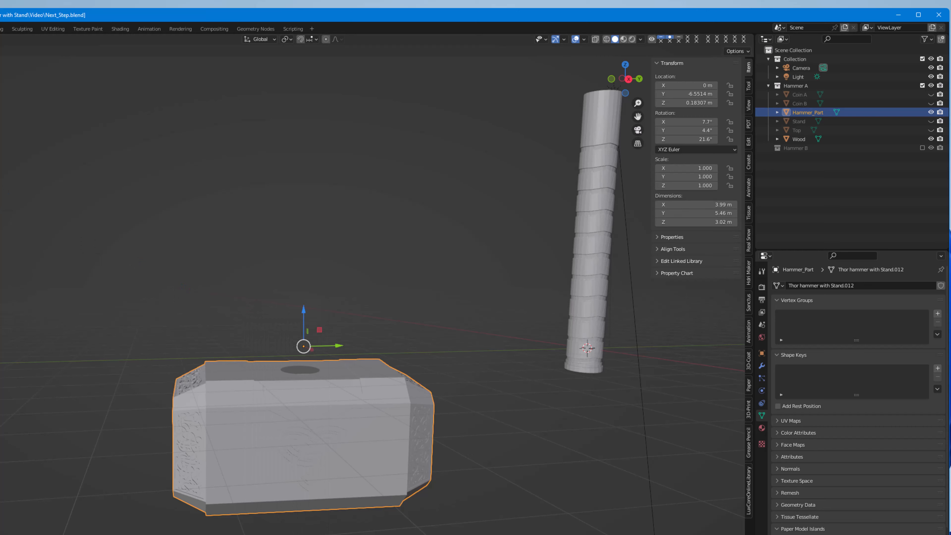
{"action": "mouse_move", "coordinate": [0, 156]}
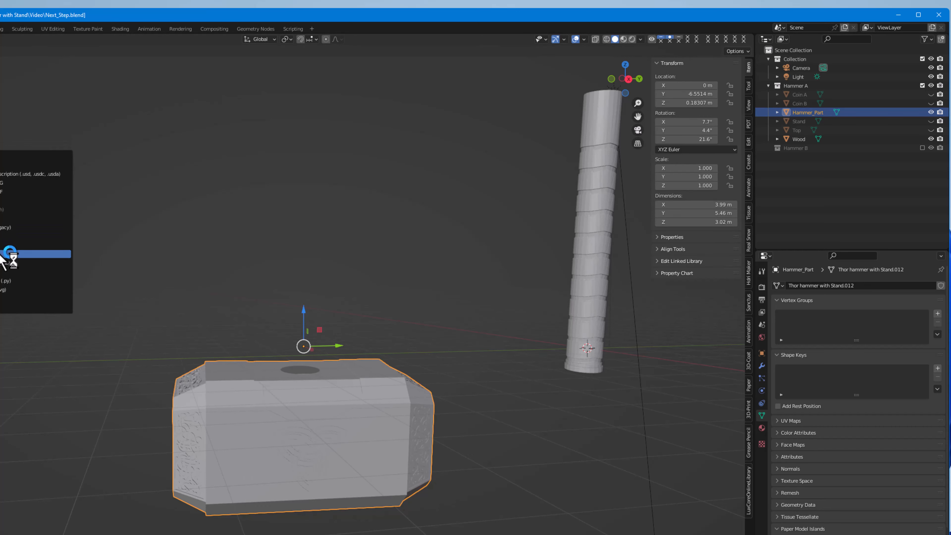
{"action": "left_click", "coordinate": [6, 263]}
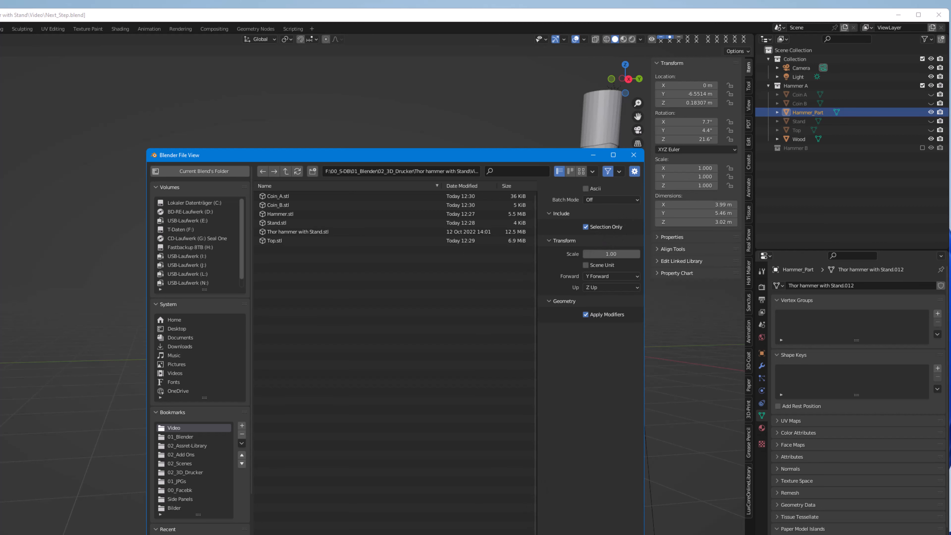
{"action": "left_click", "coordinate": [542, 534]}
Select the Wood handle and export only that object as an STL file to the Video folder
{"action": "left_click", "coordinate": [588, 330]}
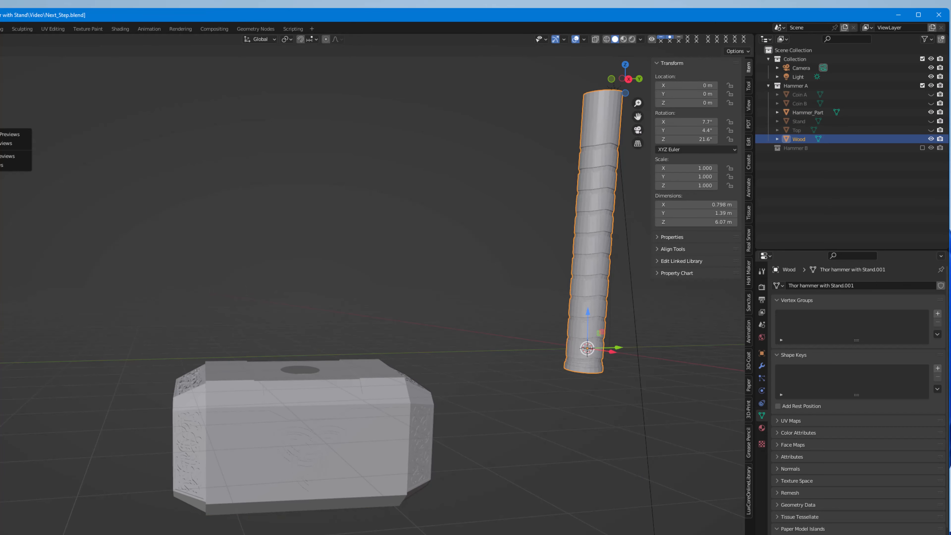
{"action": "mouse_move", "coordinate": [0, 156]}
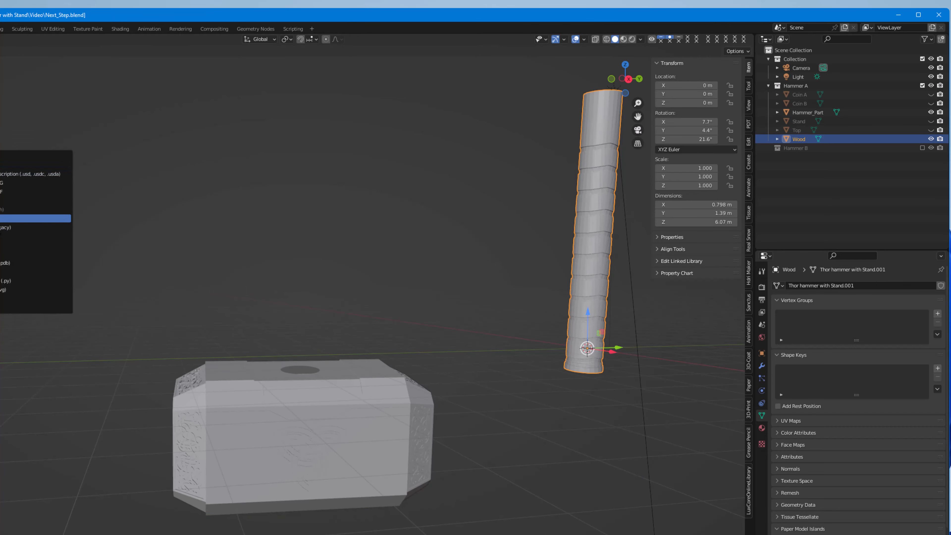
{"action": "left_click", "coordinate": [2, 218]}
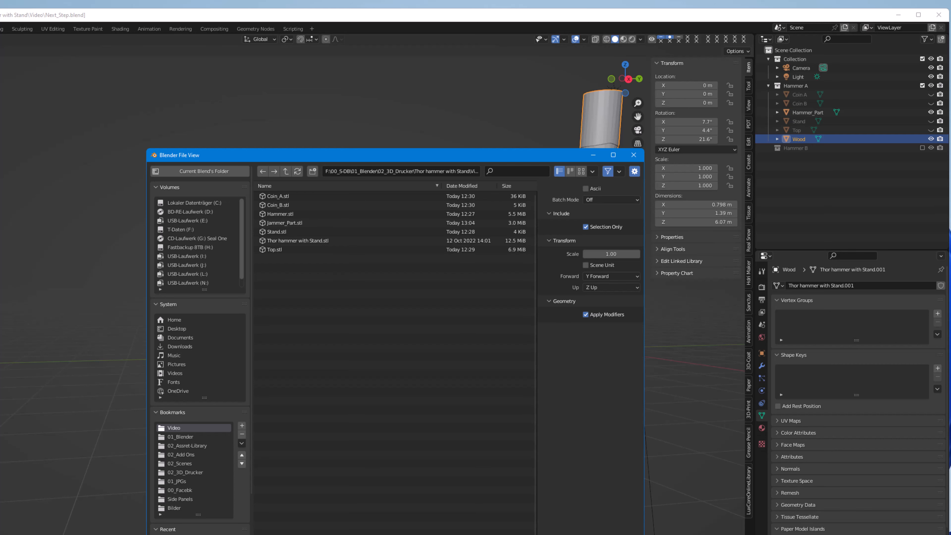
{"action": "key", "text": "Return"}
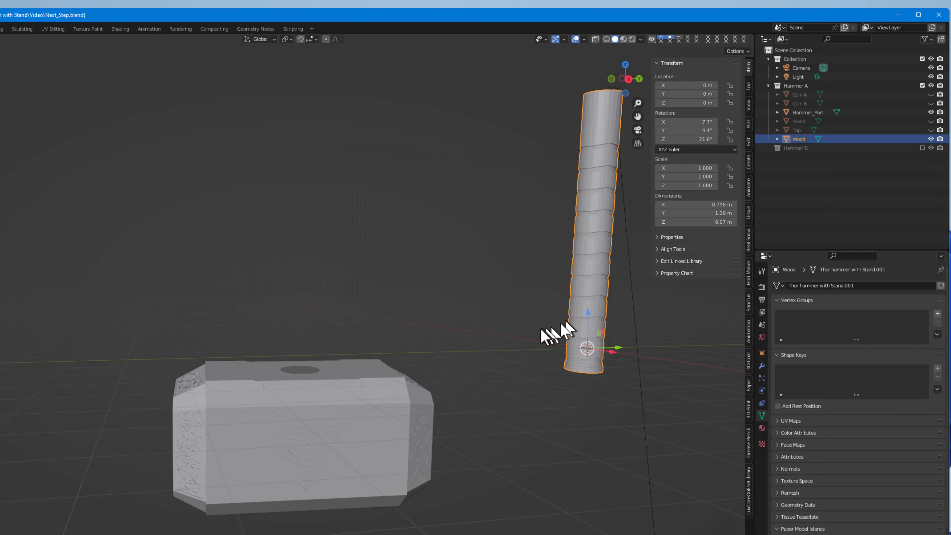